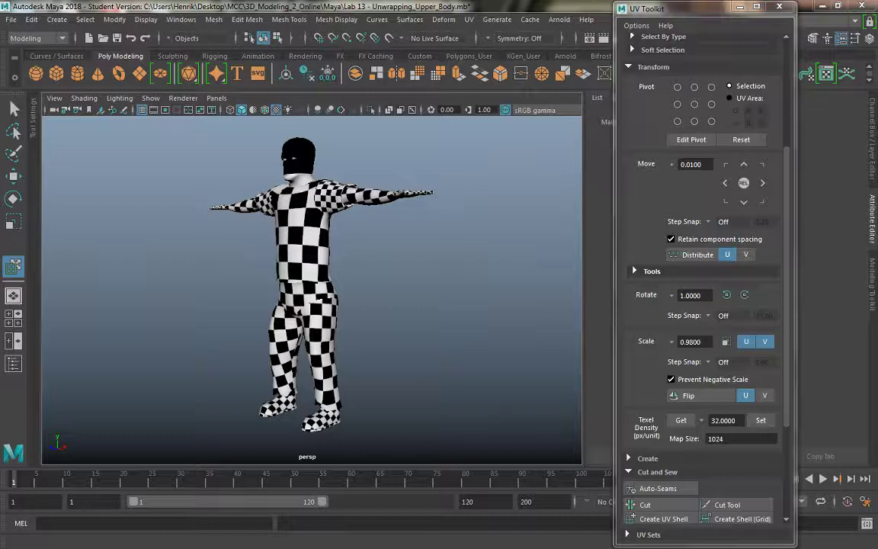
- Select the character's body mesh and display its UV shells in the UV Editor beside the perspective view
click(290, 215)
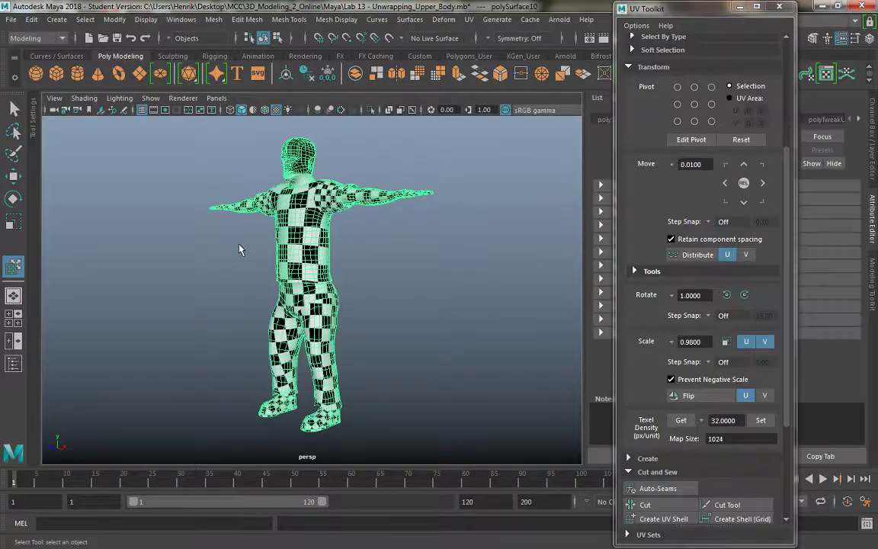
alt+drag(187, 198, 221, 213)
alt+middle_drag(189, 141, 195, 255)
alt+right_drag(194, 256, 279, 313)
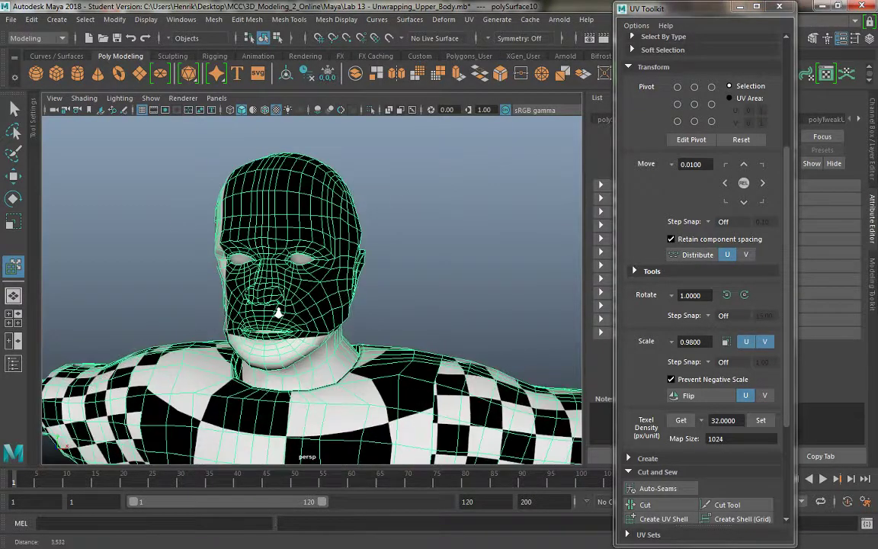
alt+drag(408, 283, 431, 307)
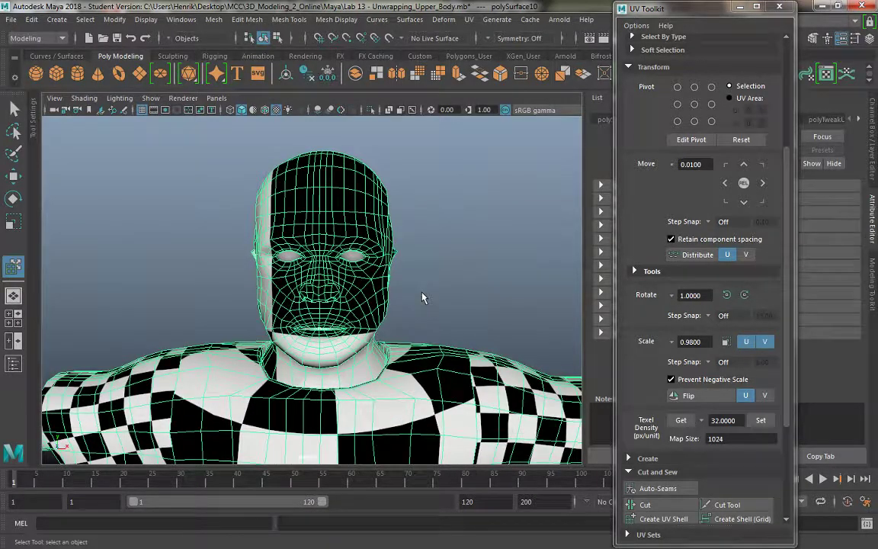
key(space)
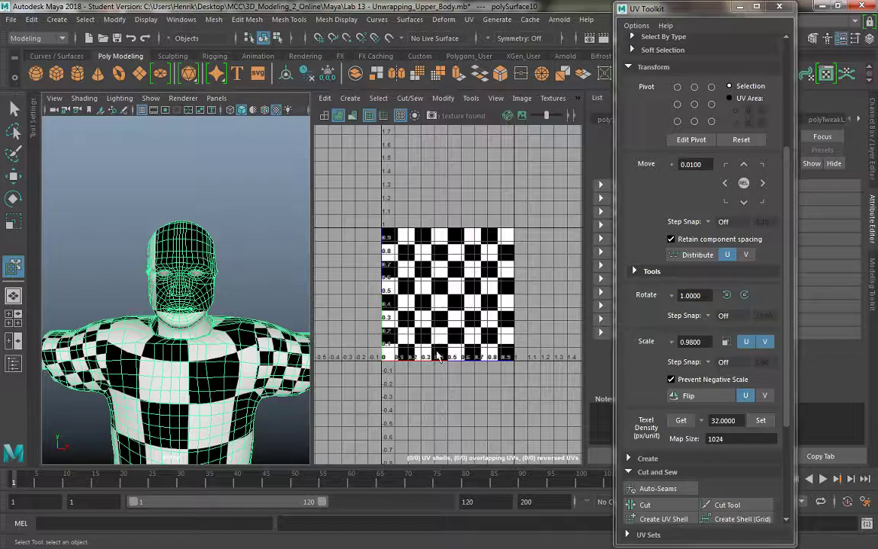
alt+right_drag(436, 353, 356, 204)
alt+middle_drag(390, 251, 432, 370)
click(187, 309)
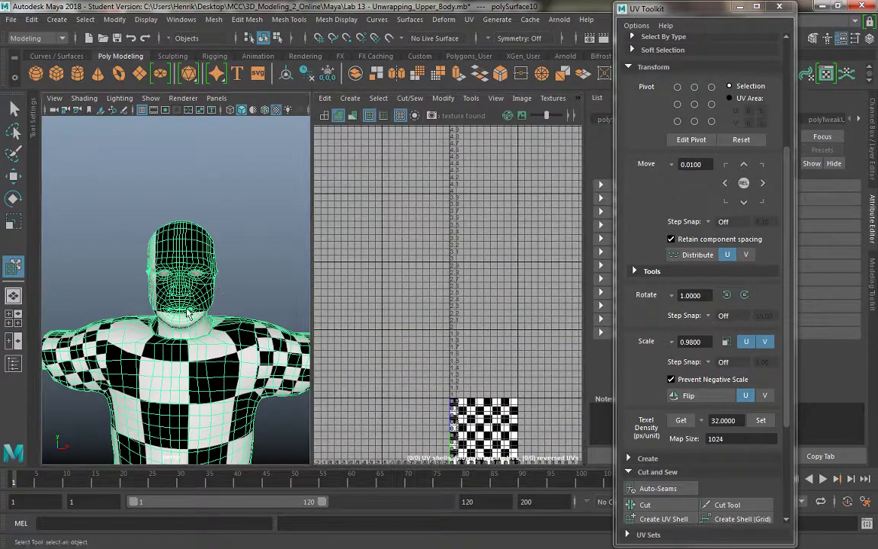
alt+right_drag(447, 345, 411, 336)
alt+middle_drag(386, 413, 228, 320)
alt+middle_drag(337, 277, 373, 283)
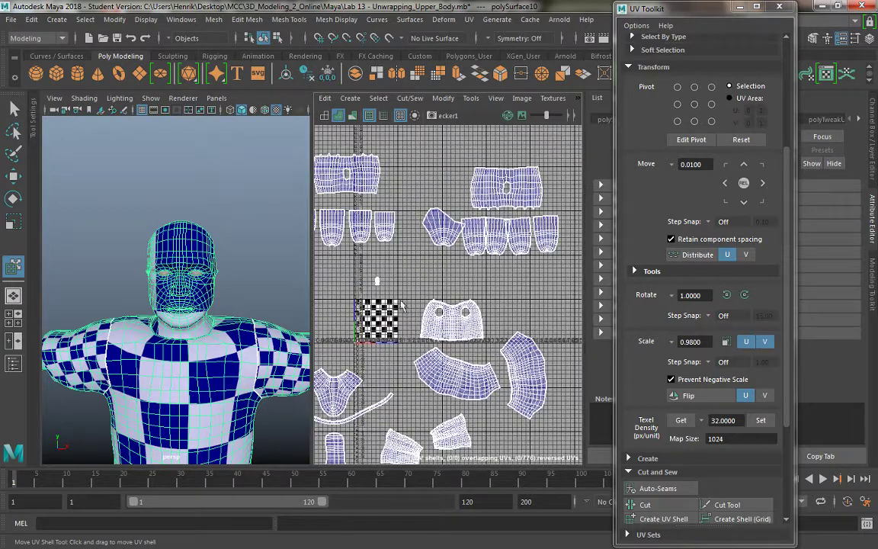
- Activate the Select tool and select all faces of the tiny head UV shell above the checker square
click(471, 98)
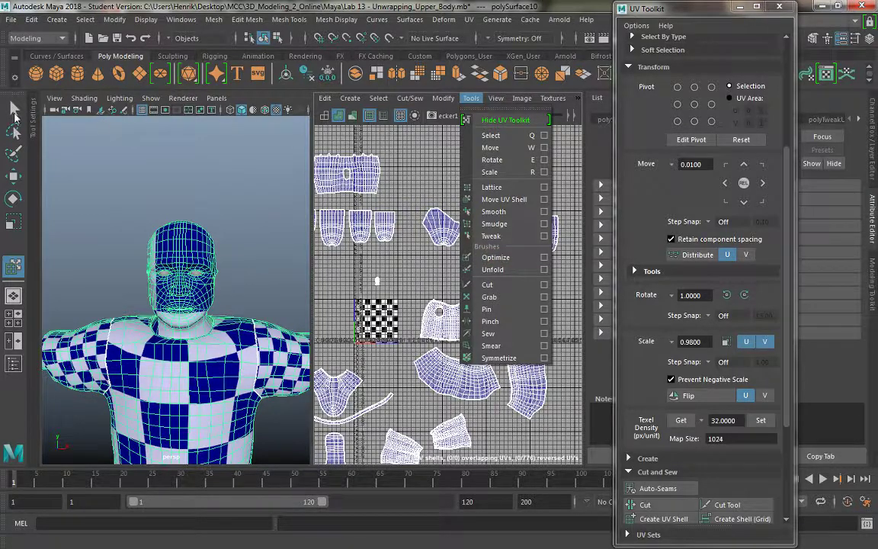
click(15, 115)
right_click(379, 282)
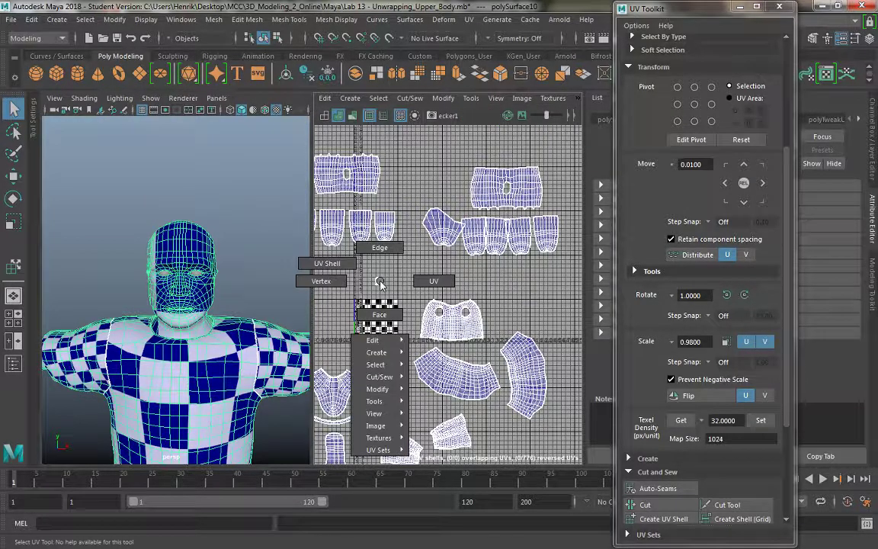
click(377, 311)
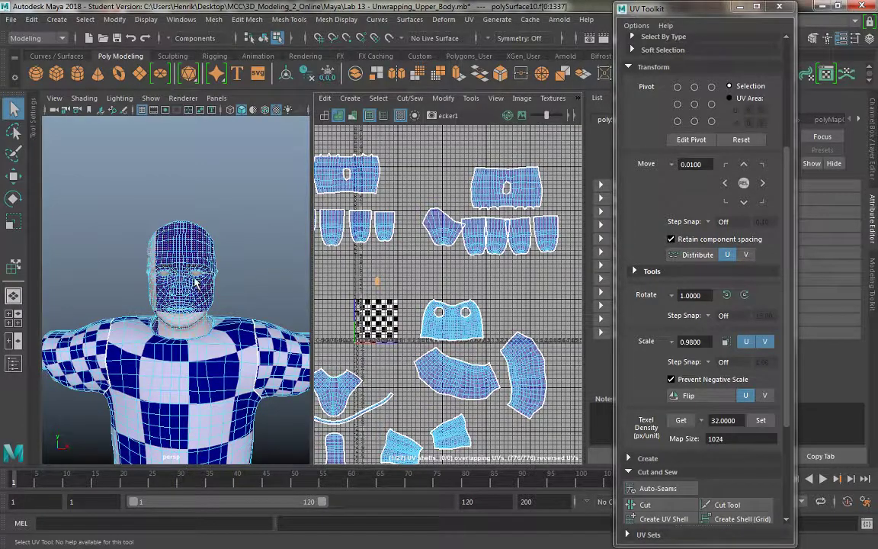
- Maximize the perspective view on the selected head and neck faces and display them shaded without the checker texture
key(f)
key(space)
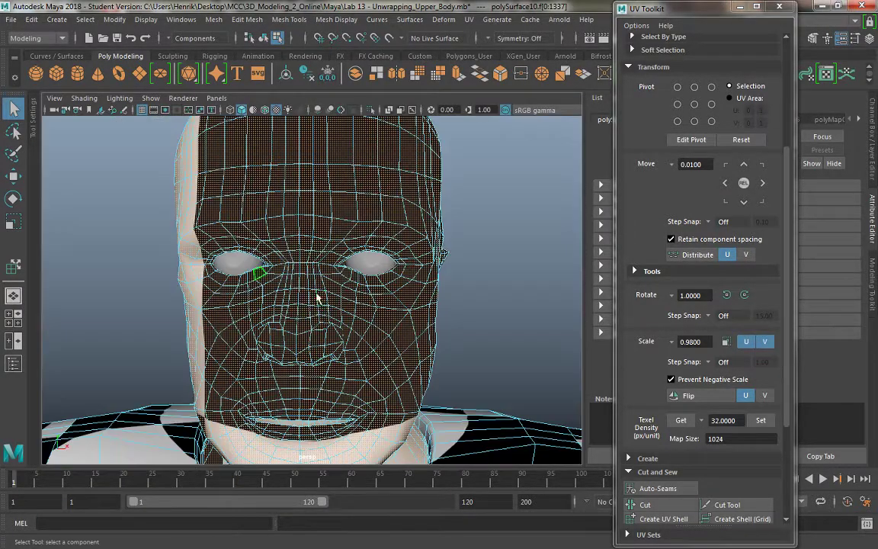
alt+drag(313, 294, 418, 356)
alt+middle_drag(417, 356, 392, 248)
alt+drag(372, 357, 440, 419)
alt+middle_drag(440, 419, 427, 372)
mouse_move(427, 372)
alt+mouse_down()
mouse_move(354, 337)
mouse_move(247, 339)
mouse_move(250, 347)
mouse_move(278, 345)
mouse_move(161, 318)
mouse_move(326, 366)
mouse_move(255, 349)
mouse_move(218, 354)
alt+mouse_up()
key(5)
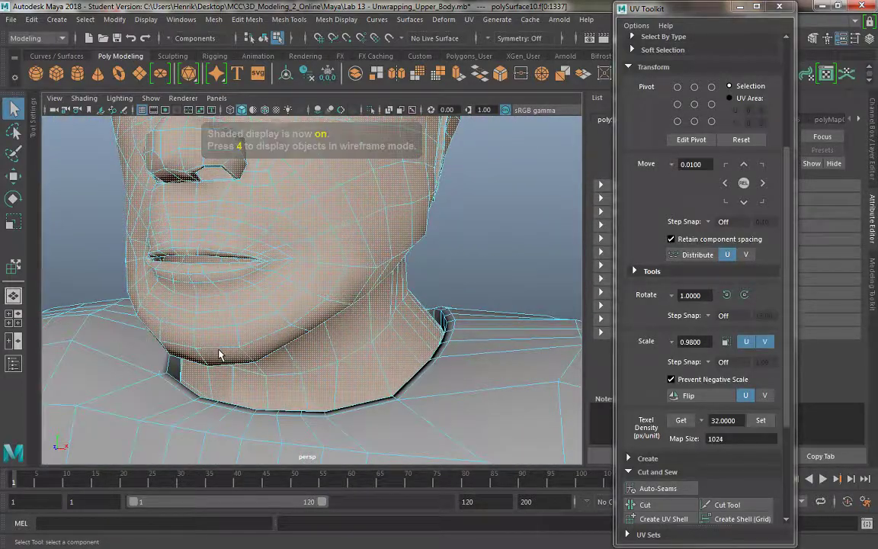
- Project new UVs onto the selected head and neck faces from a front view with the Camera-based projection
alt+drag(223, 257, 298, 308)
alt+right_drag(298, 307, 245, 199)
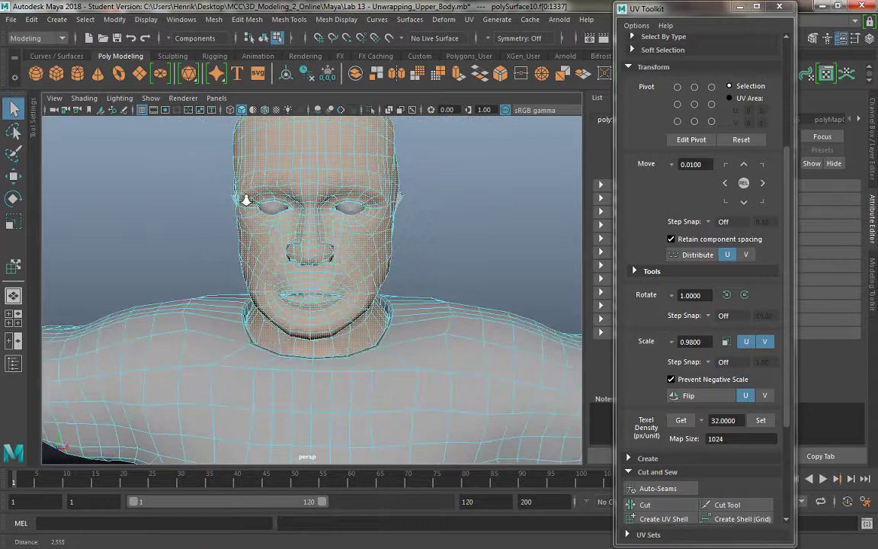
alt+drag(245, 198, 258, 200)
alt+middle_drag(259, 199, 275, 265)
mouse_move(276, 264)
alt+mouse_down()
mouse_move(276, 257)
mouse_move(290, 281)
mouse_move(279, 274)
alt+mouse_up()
alt+middle_drag(279, 275, 287, 276)
alt+drag(287, 276, 291, 278)
alt+middle_drag(291, 278, 290, 280)
key(space)
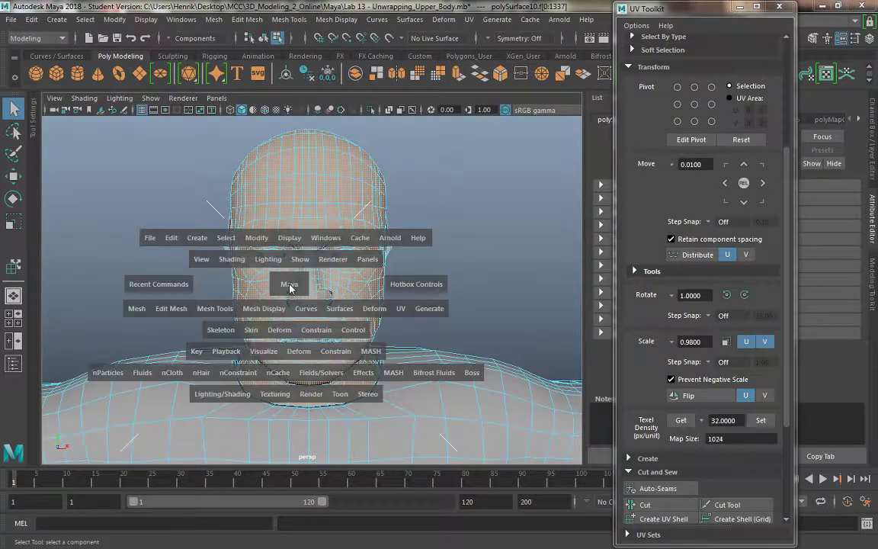
click(397, 310)
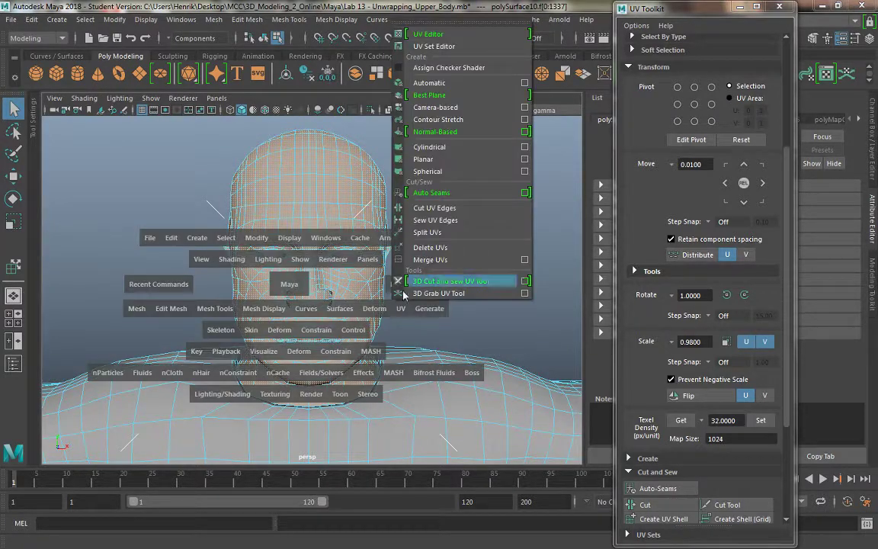
click(472, 109)
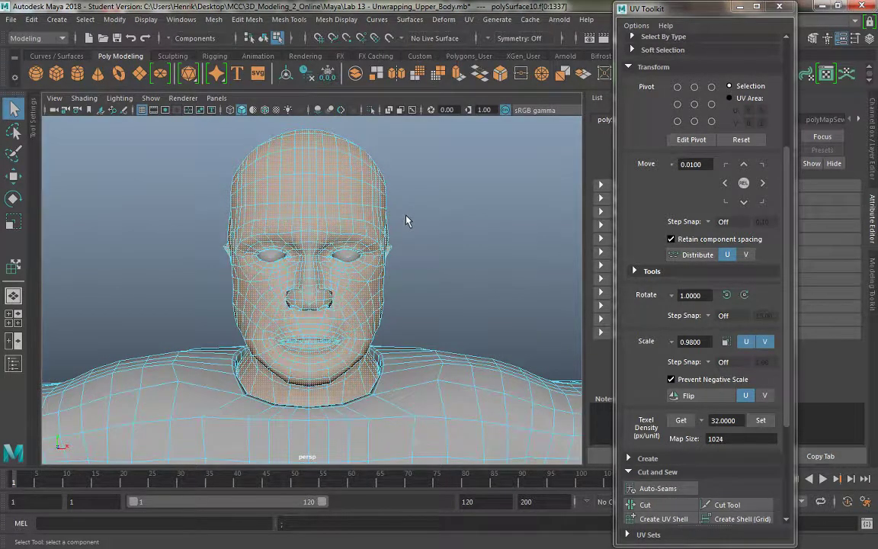
- Return to object selection and isolate the body mesh in the perspective view
alt+drag(418, 272, 394, 284)
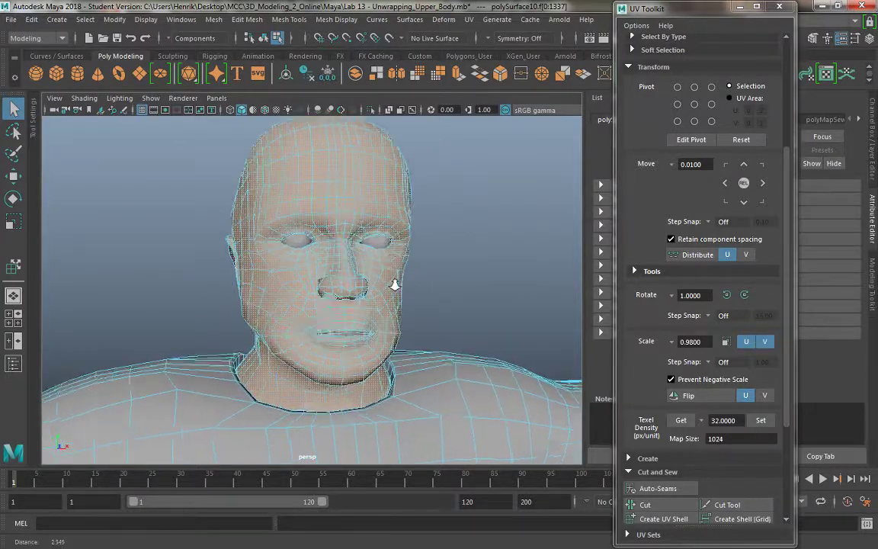
scroll(402, 296, up, 4)
alt+middle_drag(404, 296, 371, 284)
right_drag(281, 139, 283, 120)
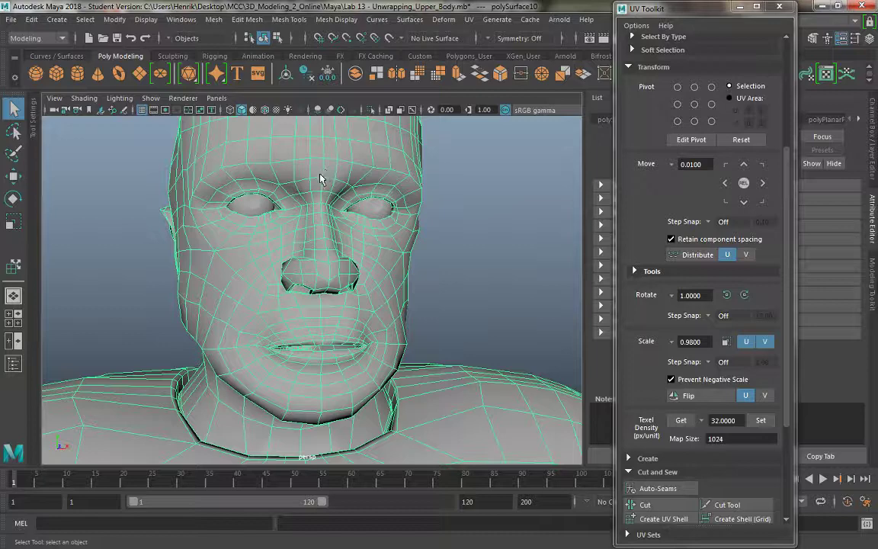
key(ctrl+1)
mouse_move(329, 196)
alt+mouse_down()
mouse_move(323, 199)
mouse_move(335, 209)
alt+mouse_up()
alt+right_drag(305, 190, 309, 193)
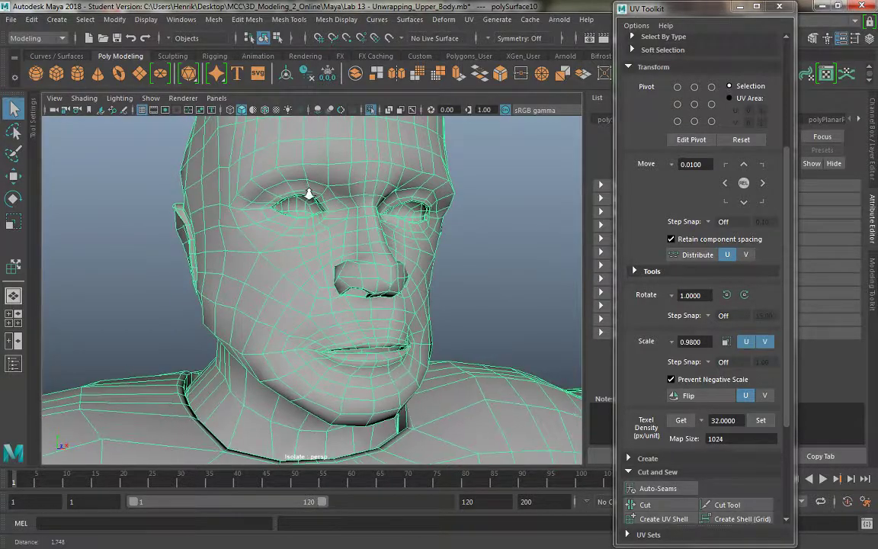
- Switch to edge selection and select the edge loop just inside the character's right eye socket
scroll(309, 194, up, 1)
mouse_move(313, 206)
alt+mouse_down()
mouse_move(313, 228)
mouse_move(311, 198)
alt+mouse_up()
scroll(313, 242, up, 3)
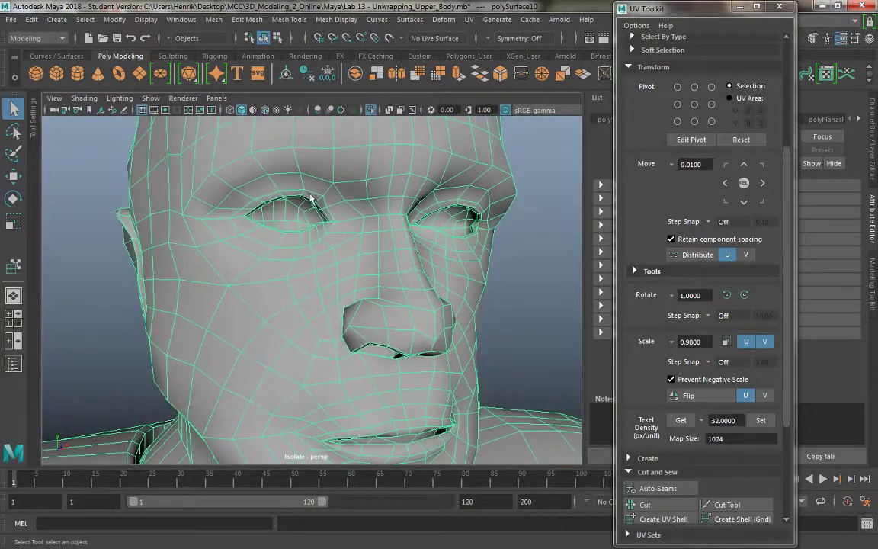
right_drag(310, 198, 320, 173)
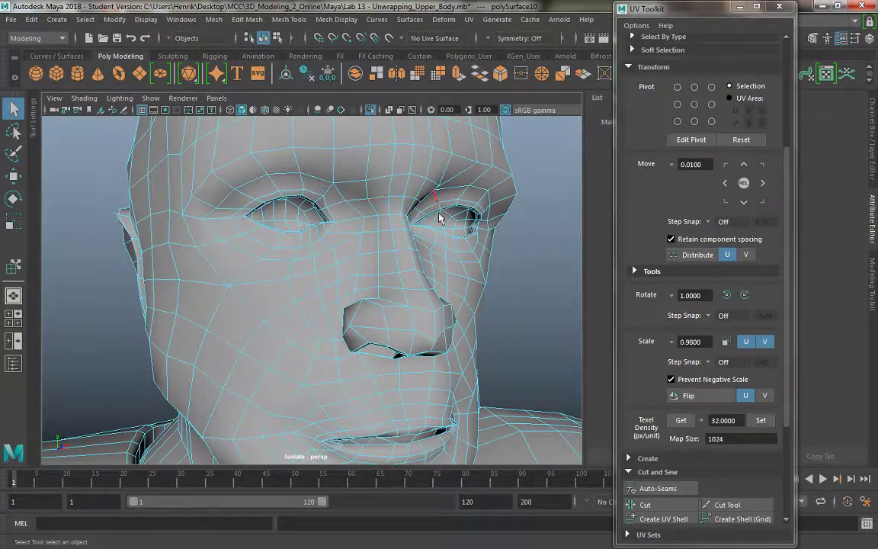
mouse_move(279, 192)
alt+mouse_down()
mouse_move(290, 190)
mouse_move(276, 194)
mouse_move(269, 183)
alt+mouse_up()
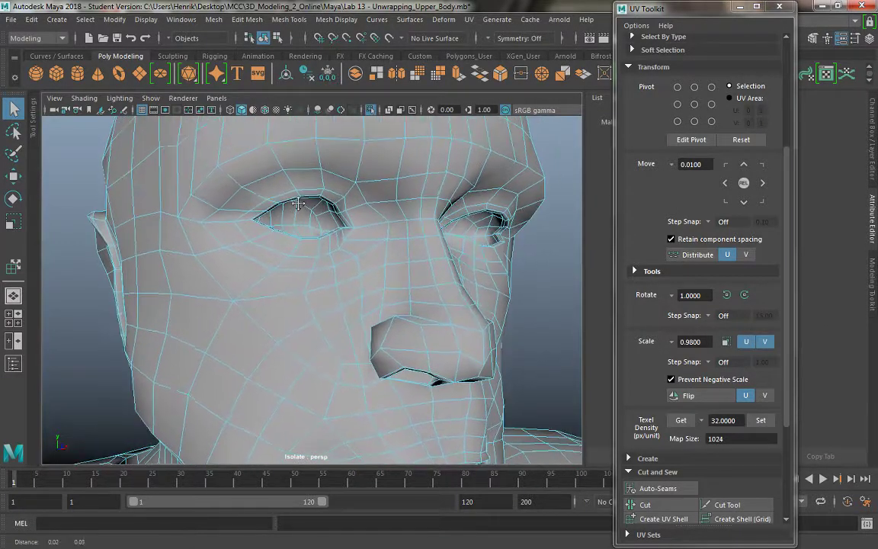
alt+right_drag(269, 183, 357, 200)
alt+middle_drag(357, 199, 349, 226)
alt+drag(349, 225, 385, 216)
alt+middle_drag(386, 215, 358, 220)
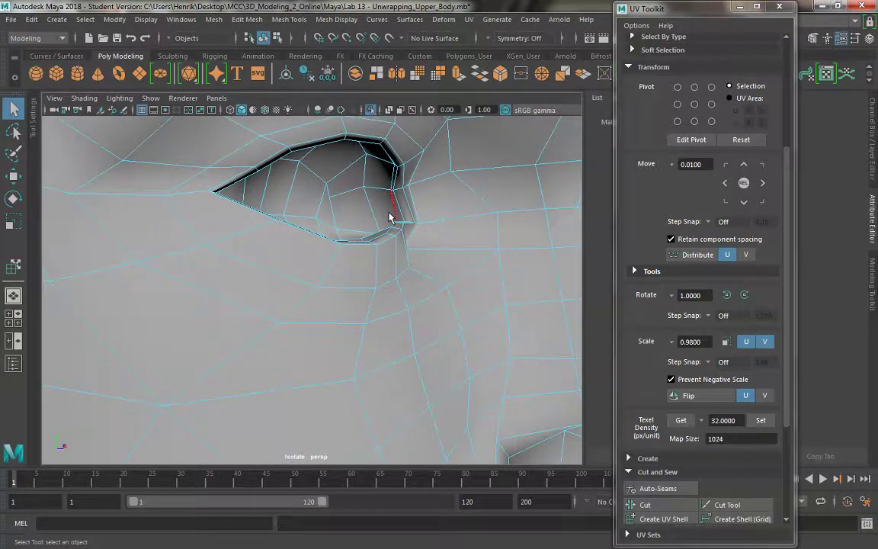
click(390, 179)
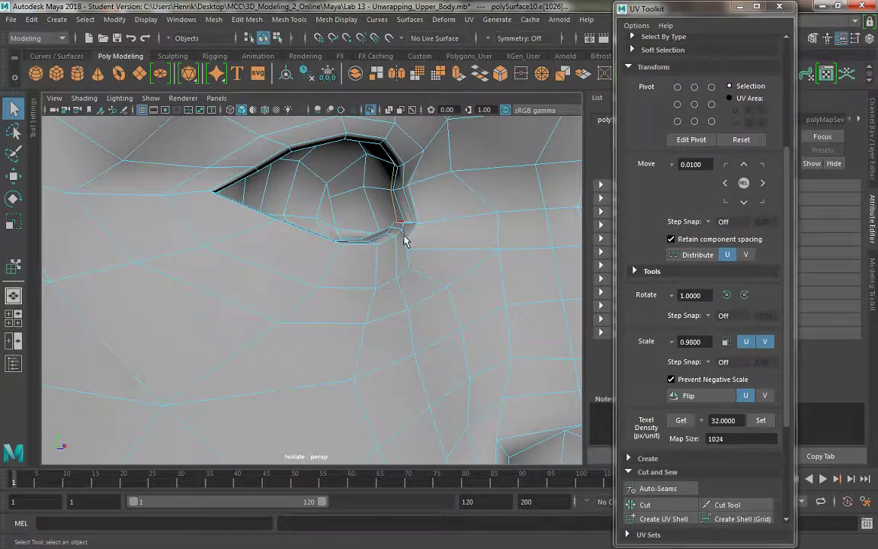
- Add the matching edge loop inside the character's left eye socket to the selection
alt+drag(404, 240, 185, 189)
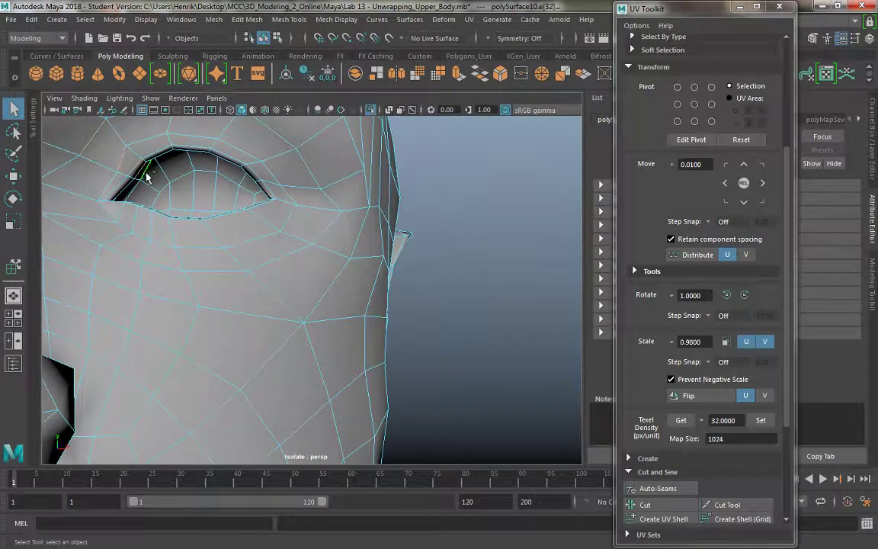
click(161, 180)
mouse_move(161, 180)
alt+mouse_down()
mouse_move(202, 176)
mouse_move(160, 173)
alt+mouse_up()
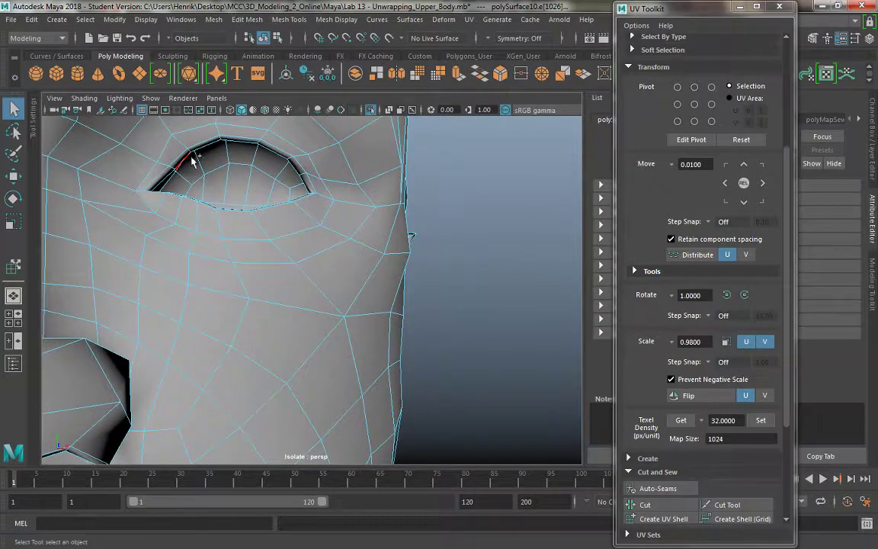
alt+middle_drag(193, 157, 154, 135)
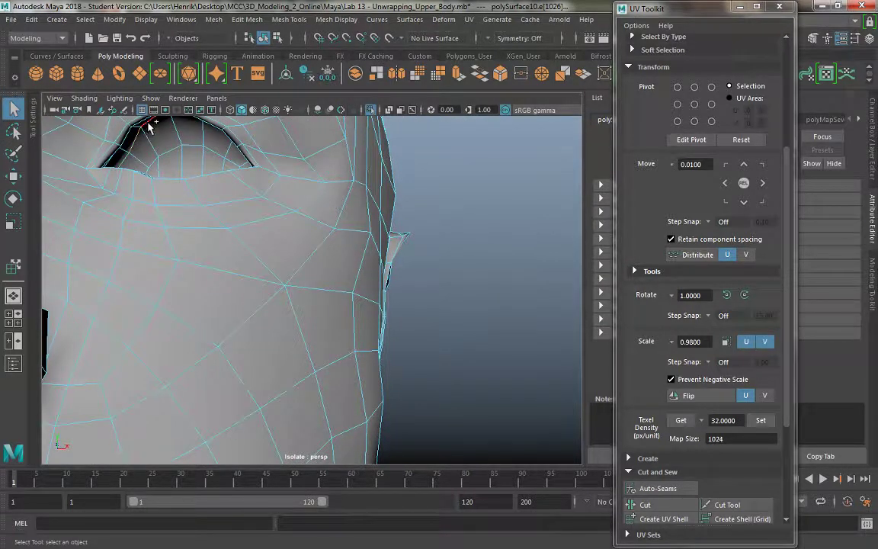
alt+drag(168, 147, 213, 133)
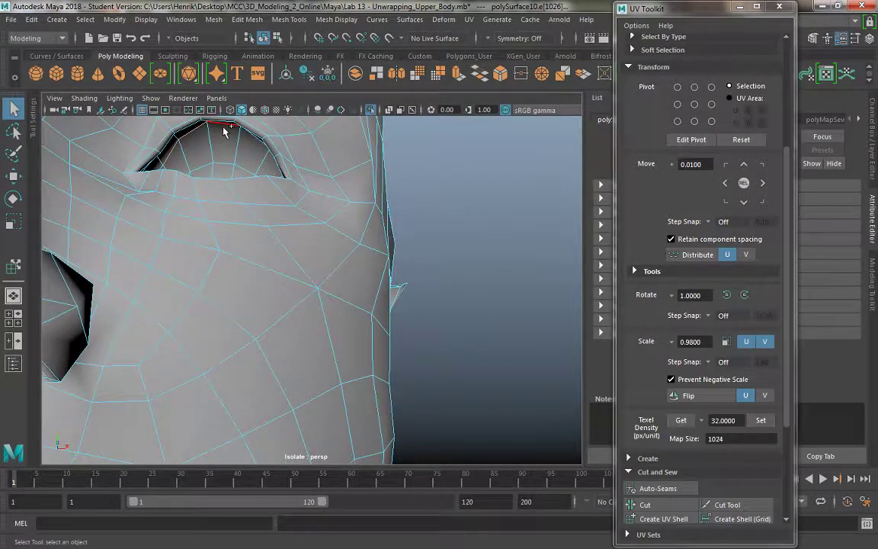
- Examine the edges around the nostrils and inside the lips for possible UV seams
alt+right_drag(223, 204, 215, 201)
alt+drag(216, 203, 231, 239)
alt+middle_drag(232, 242, 259, 73)
alt+drag(270, 290, 240, 235)
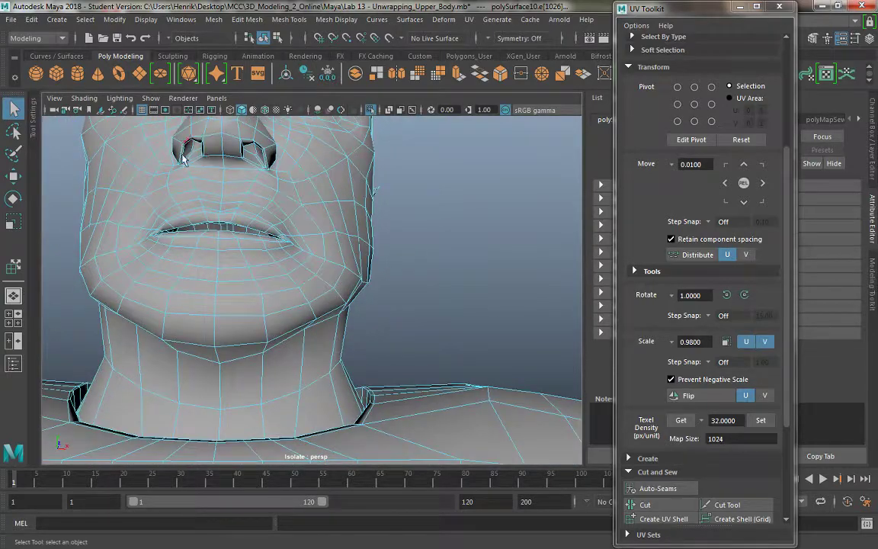
alt+drag(184, 161, 257, 248)
alt+middle_drag(258, 247, 244, 190)
alt+drag(243, 189, 297, 259)
alt+middle_drag(297, 259, 259, 195)
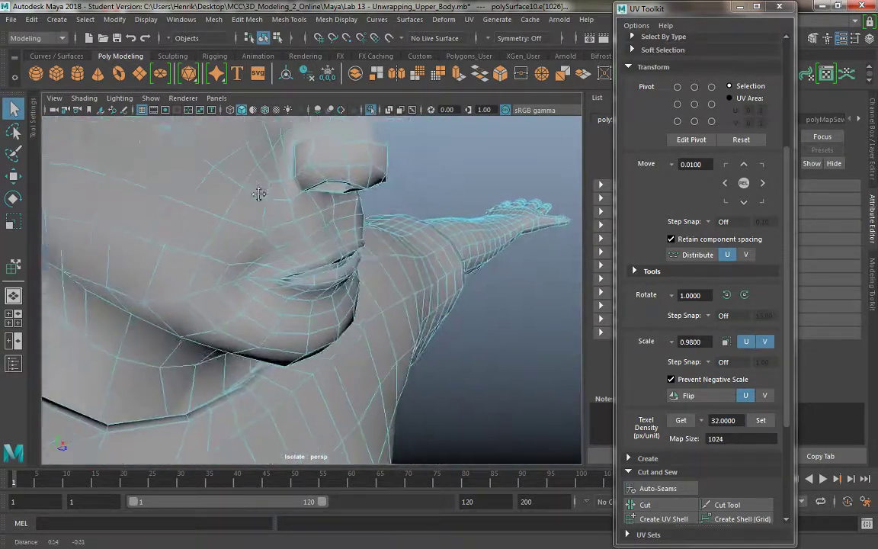
alt+right_drag(259, 194, 343, 286)
alt+drag(343, 285, 424, 205)
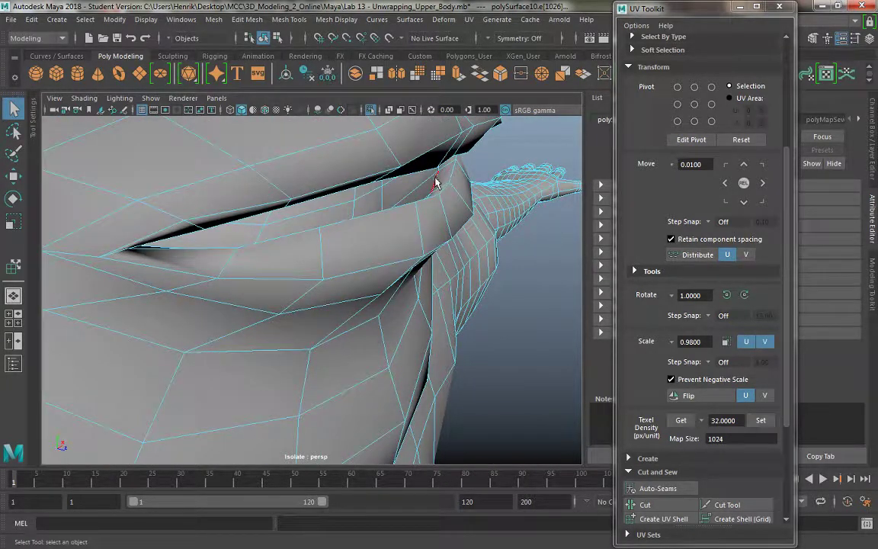
- Examine the edges from the lower lip and chin around to the back of the neck
alt+drag(412, 233, 329, 236)
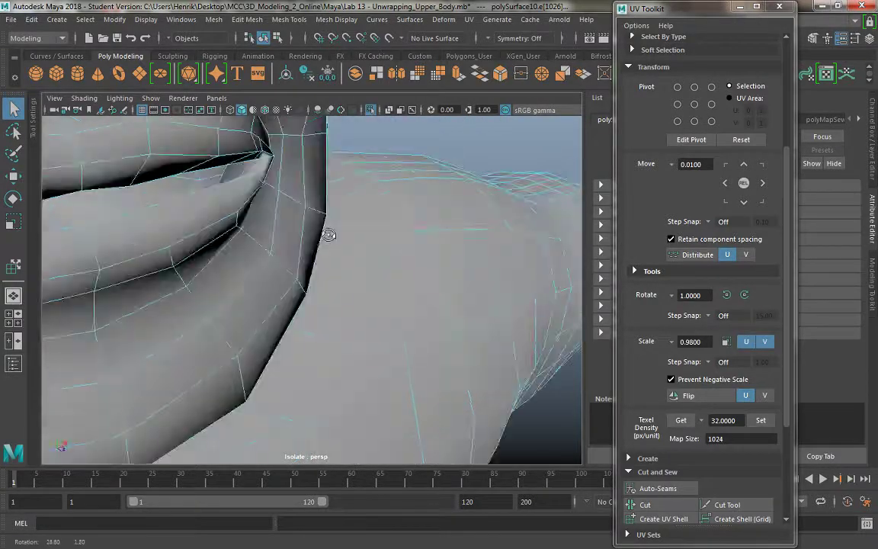
alt+right_drag(329, 235, 286, 170)
alt+drag(285, 170, 409, 231)
alt+right_drag(409, 231, 477, 325)
alt+drag(477, 325, 364, 293)
alt+right_drag(365, 292, 368, 307)
alt+middle_drag(368, 307, 373, 229)
alt+drag(371, 229, 359, 283)
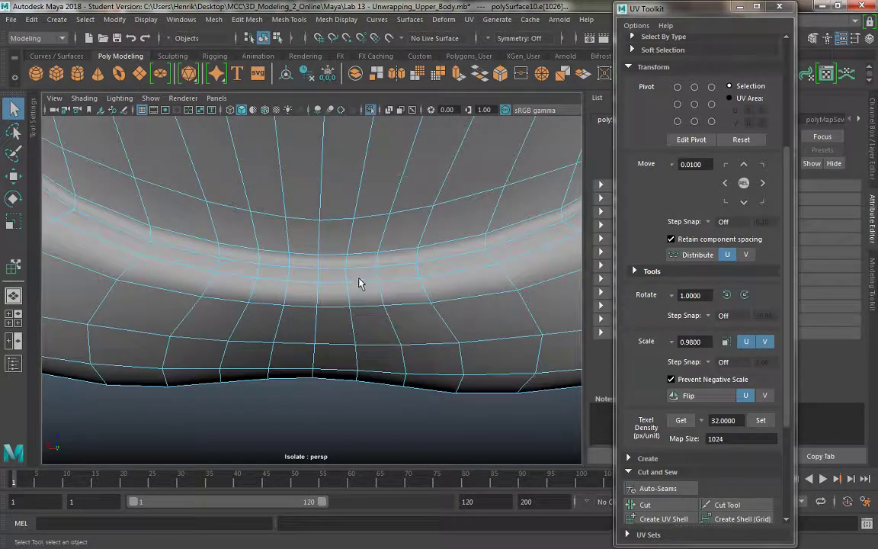
- Examine how the torso's existing back seam lines up with the centre edges at the back of the neck
key(space)
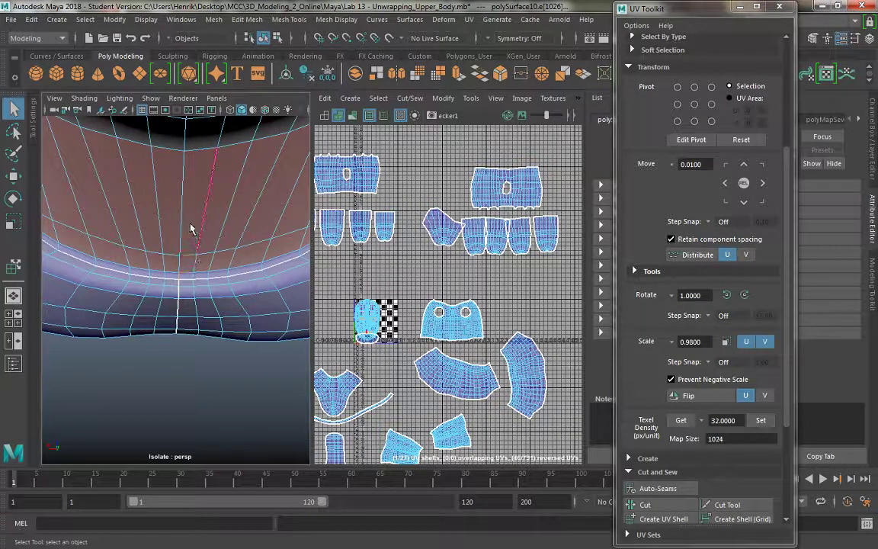
alt+drag(189, 216, 188, 191)
alt+middle_drag(188, 190, 194, 203)
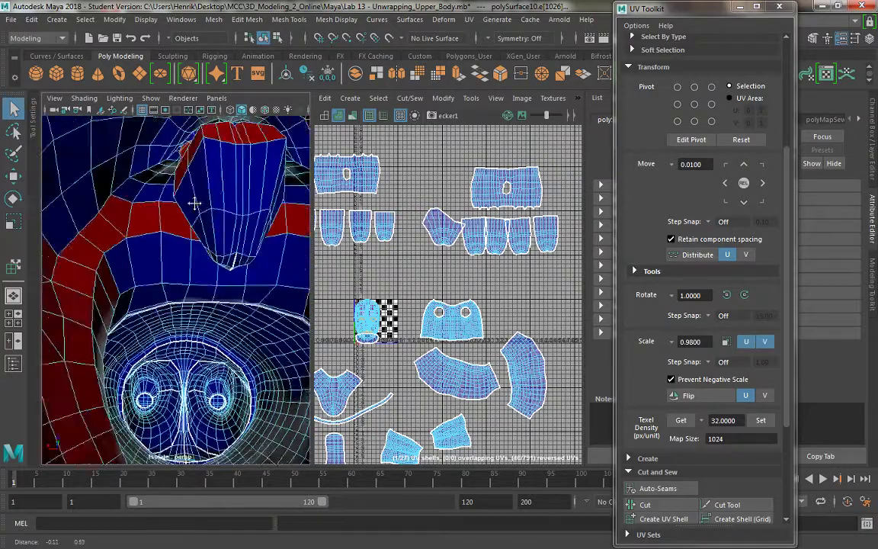
alt+right_drag(194, 203, 185, 165)
alt+drag(186, 172, 178, 138)
alt+right_drag(181, 168, 206, 184)
alt+drag(205, 175, 201, 273)
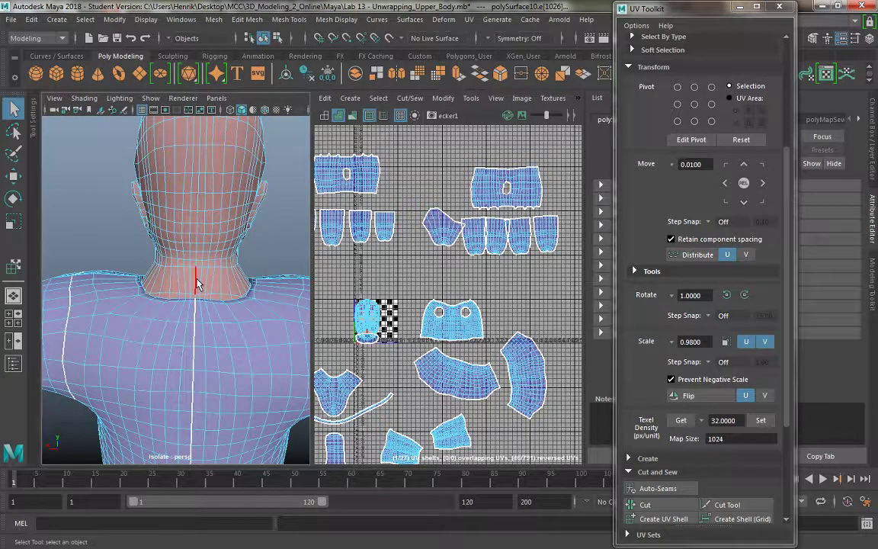
alt+right_drag(197, 282, 230, 349)
key(space)
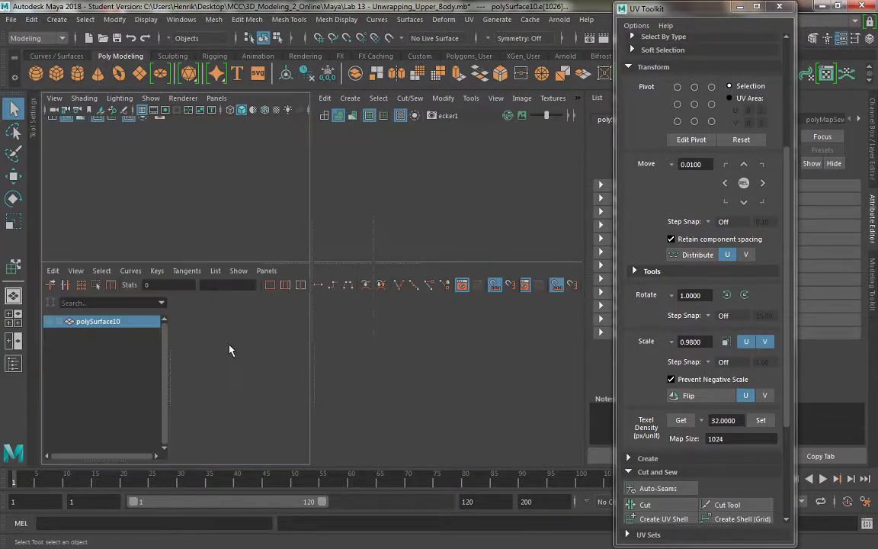
- Add the centre edges at the back of the neck to the seam selection, in line with the torso's back seam
alt+drag(245, 349, 299, 408)
key(f)
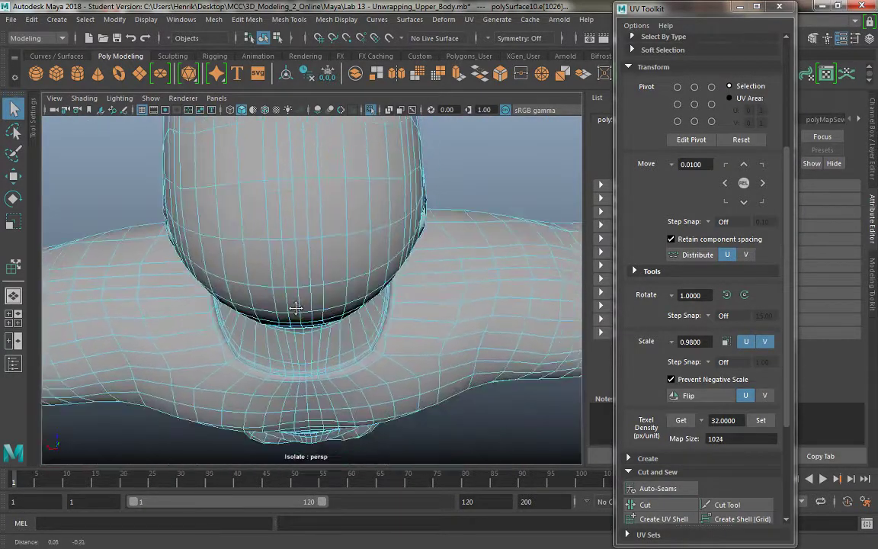
alt+right_drag(294, 304, 320, 364)
alt+drag(320, 364, 296, 356)
click(247, 226)
shift+click(239, 199)
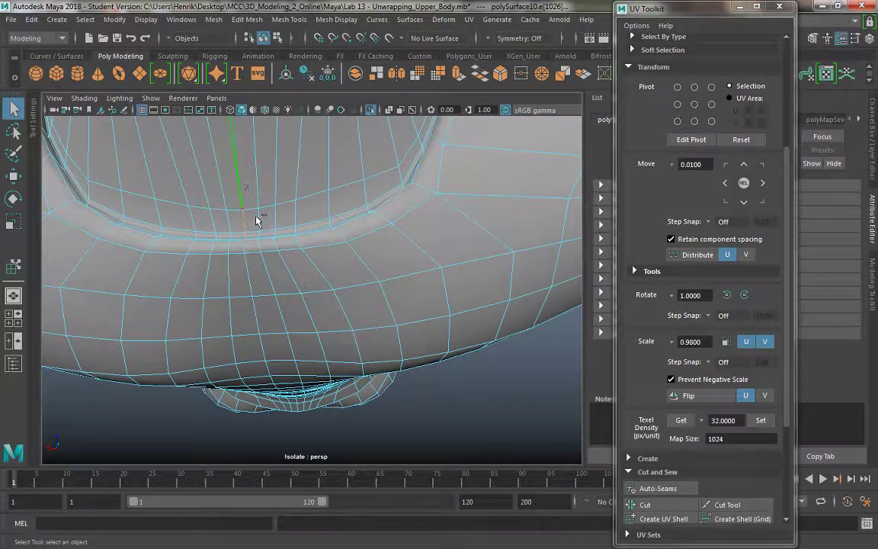
alt+right_drag(293, 272, 273, 234)
alt+drag(274, 234, 263, 165)
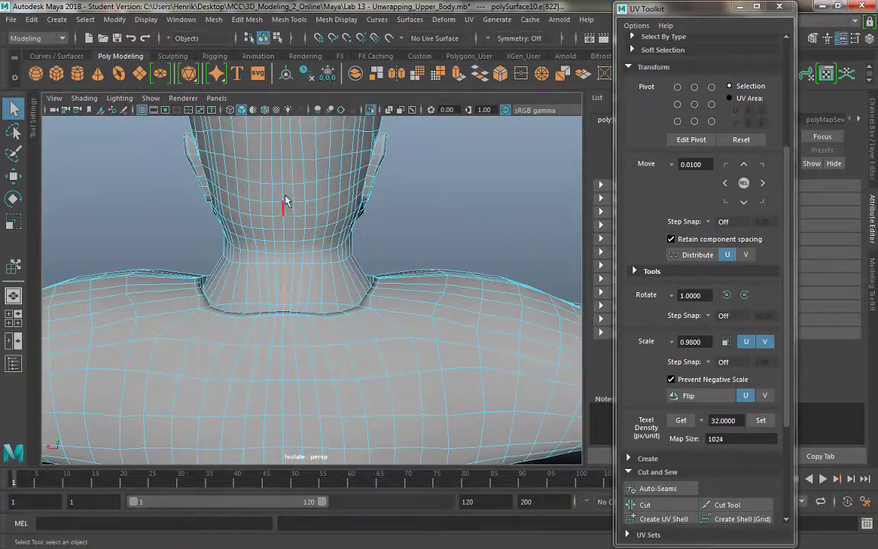
- Extend the seam selection along the centre line up the back of the head and over the crown
alt+middle_drag(307, 183, 305, 286)
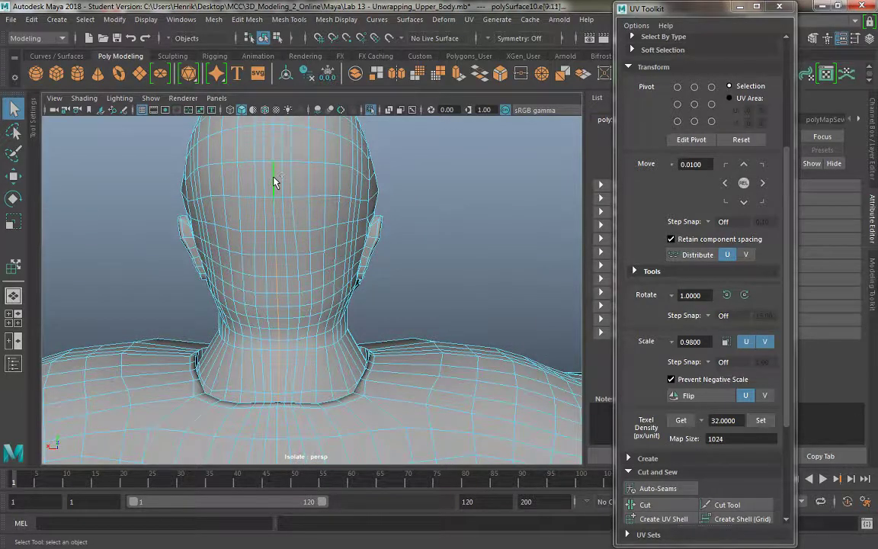
alt+drag(274, 149, 273, 181)
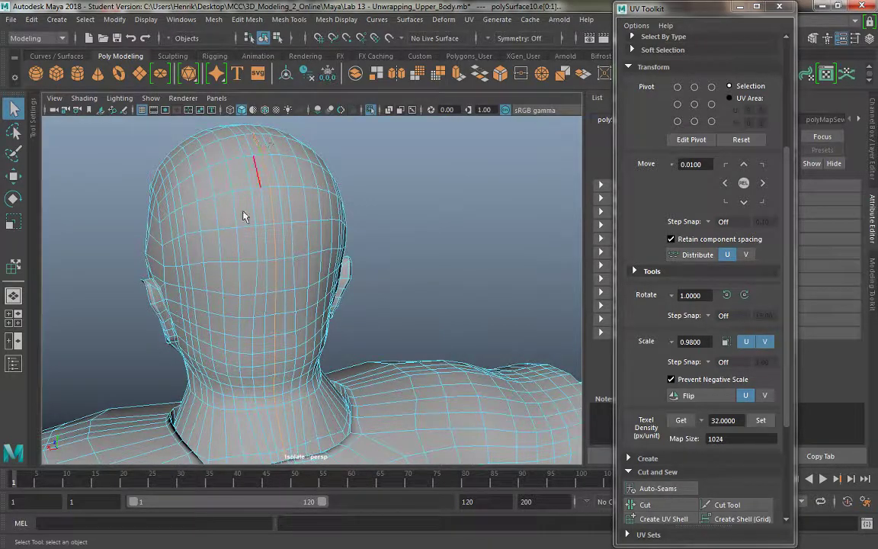
mouse_move(243, 217)
alt+mouse_down()
mouse_move(243, 190)
mouse_move(234, 202)
alt+mouse_up()
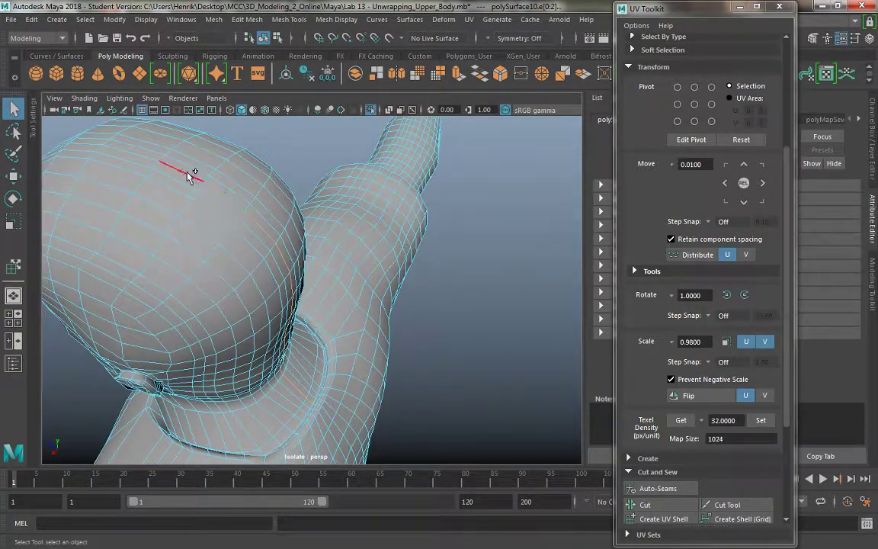
alt+drag(148, 160, 277, 200)
alt+drag(221, 241, 358, 247)
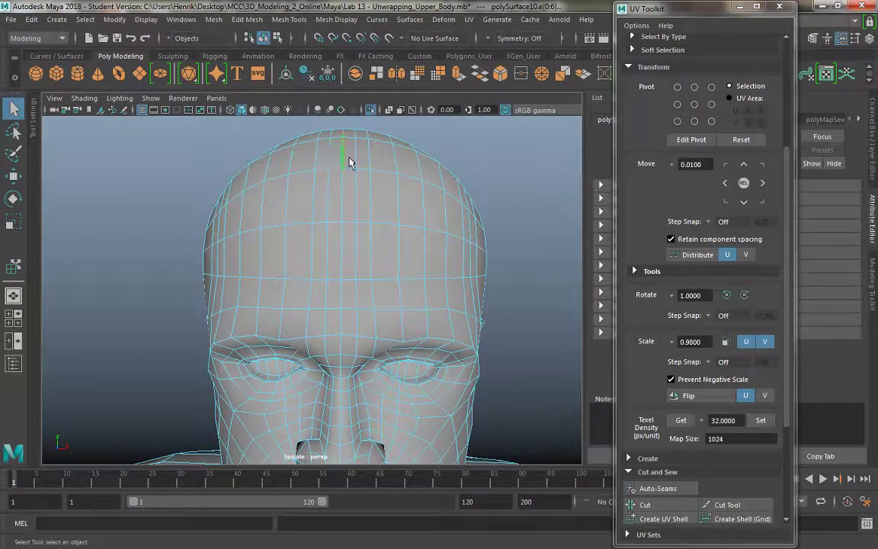
- Cut the UVs along the selected edges around the eyes and mouth and down the back of the head
alt+drag(335, 181, 282, 225)
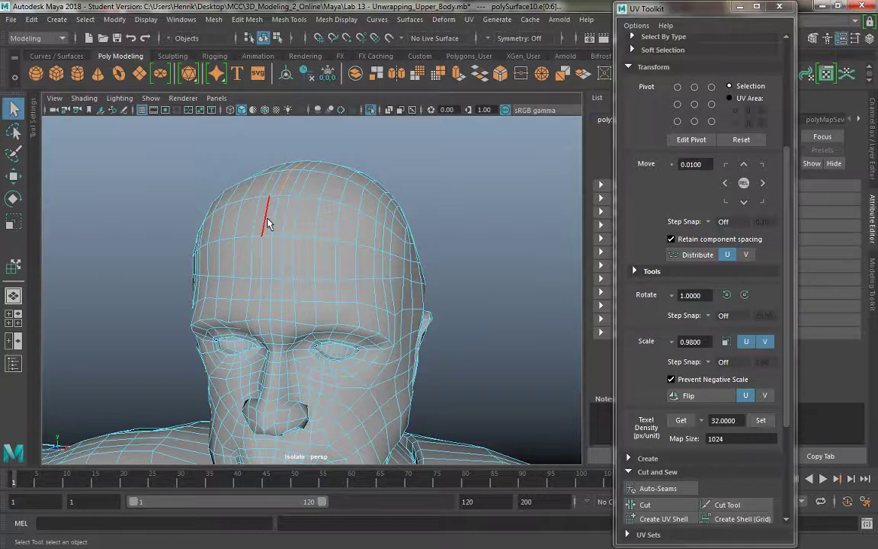
alt+drag(288, 200, 329, 244)
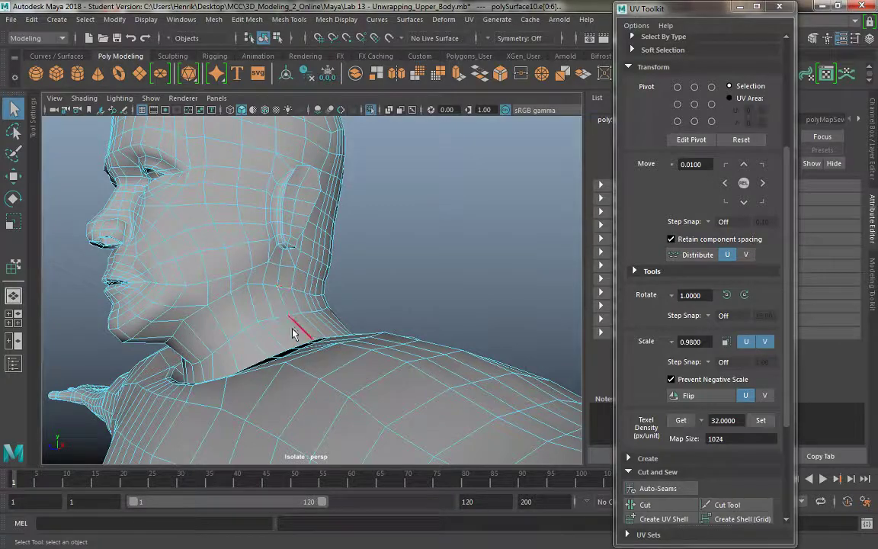
alt+drag(264, 280, 336, 287)
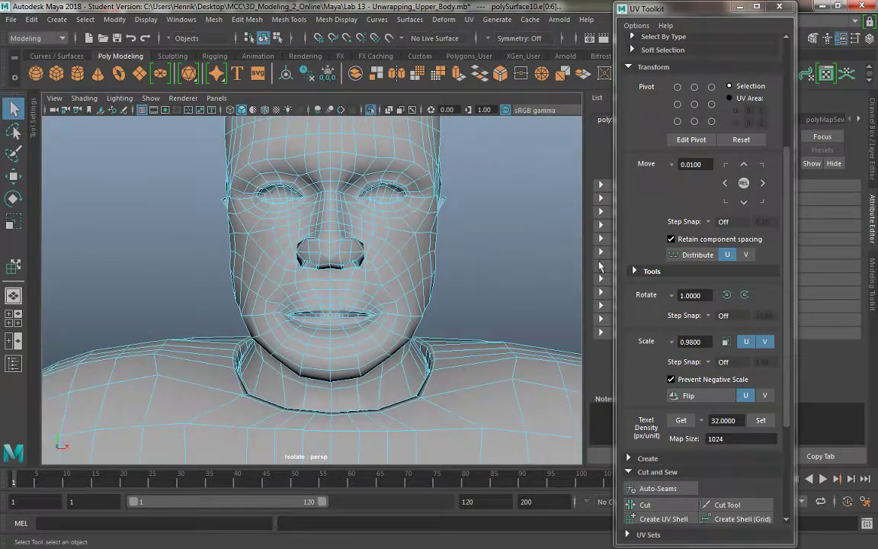
scroll(674, 229, down, 5)
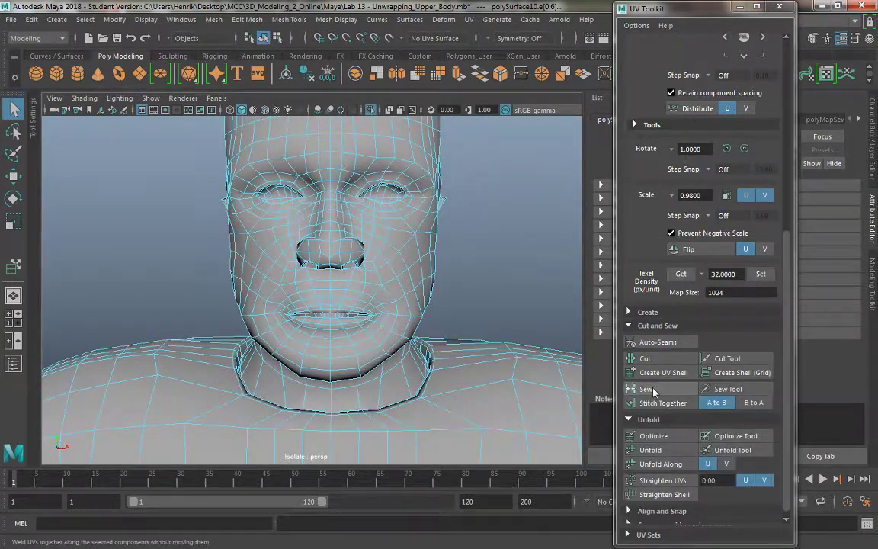
scroll(431, 280, down, 3)
alt+drag(432, 279, 336, 270)
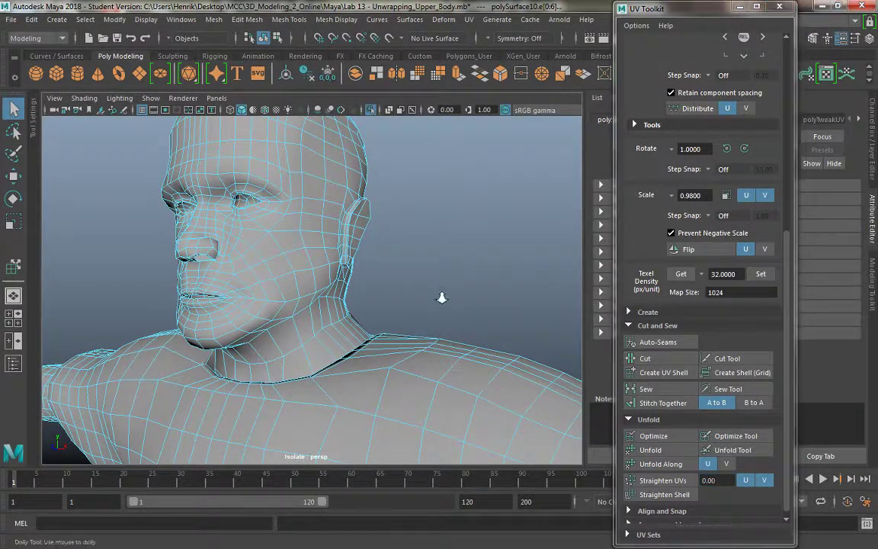
scroll(376, 271, down, 2)
- Unfold the head's UV shell and move it up clear of the checkered 0–1 UV area using Move UV Shell
key(space)
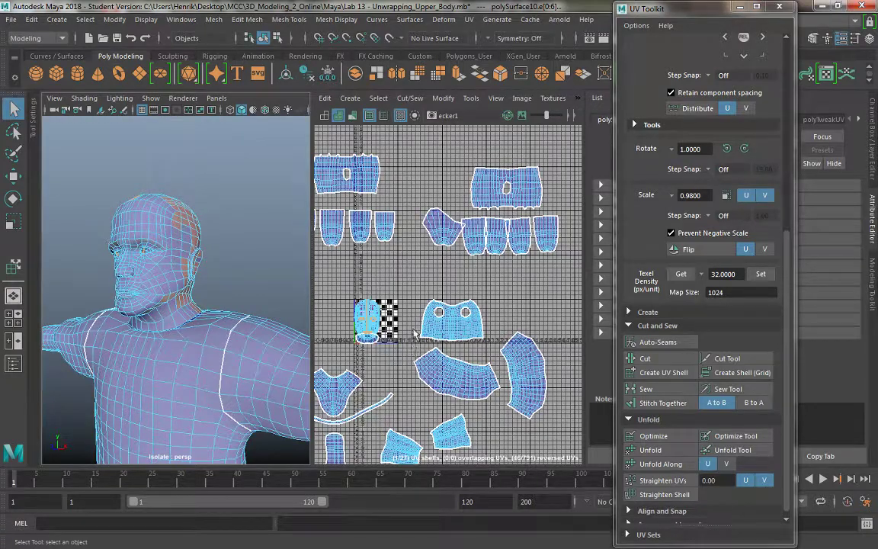
scroll(414, 333, up, 5)
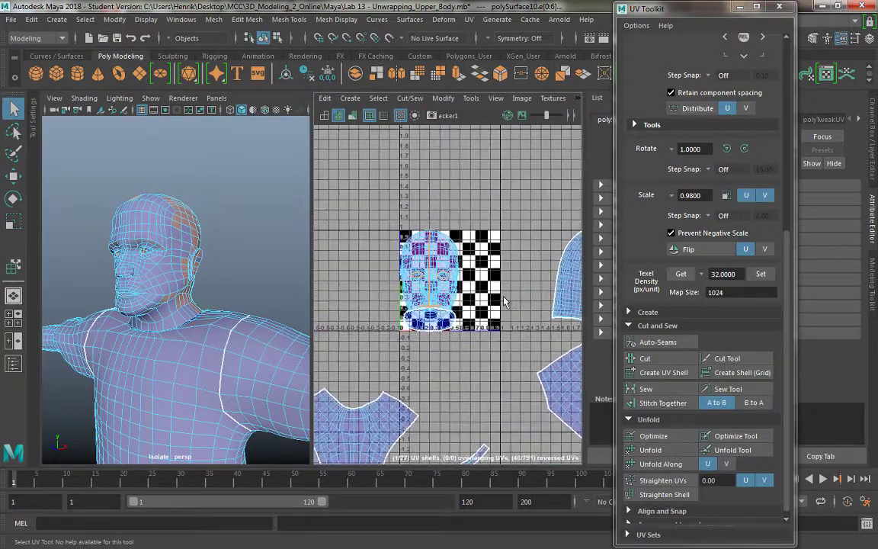
scroll(503, 302, up, 3)
click(470, 98)
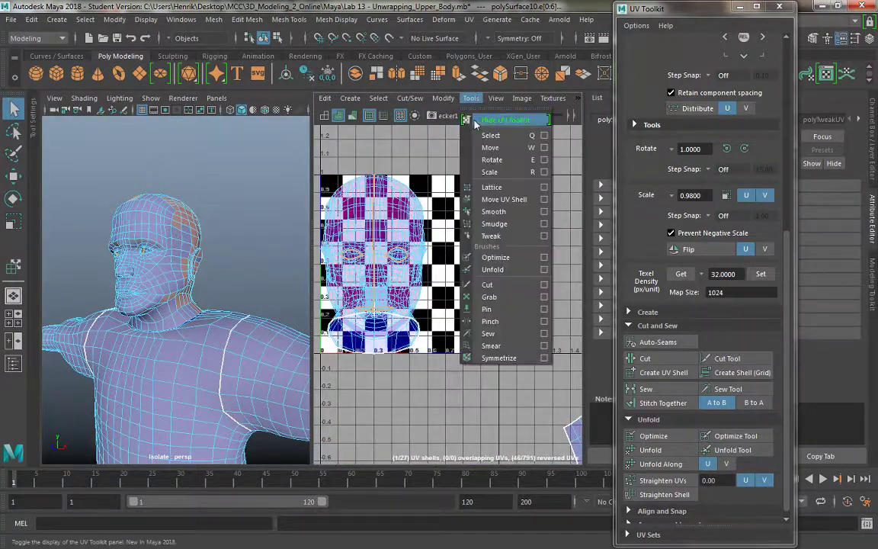
click(448, 181)
click(409, 217)
scroll(495, 314, down, 3)
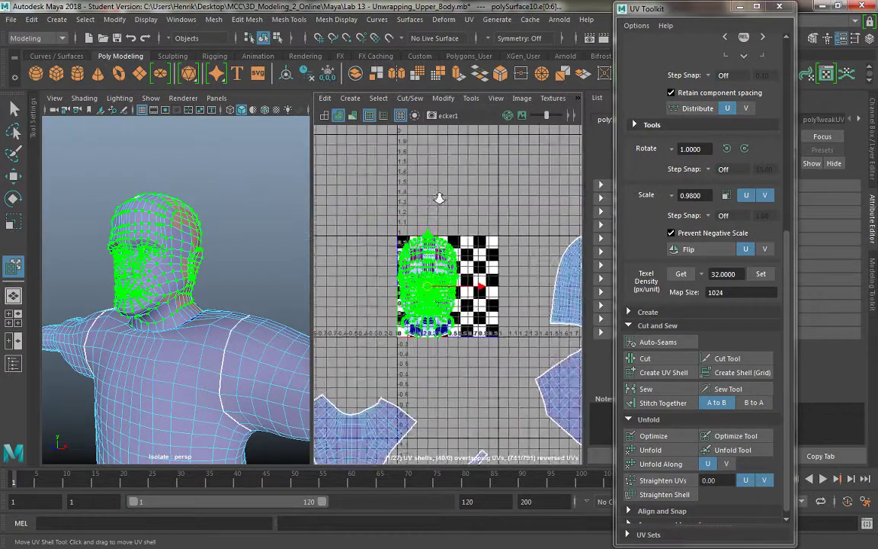
click(650, 449)
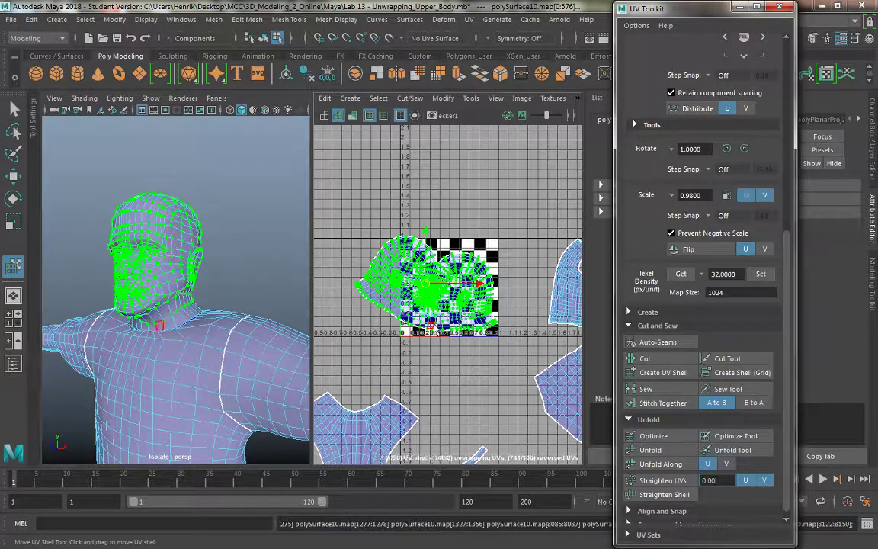
drag(426, 284, 426, 182)
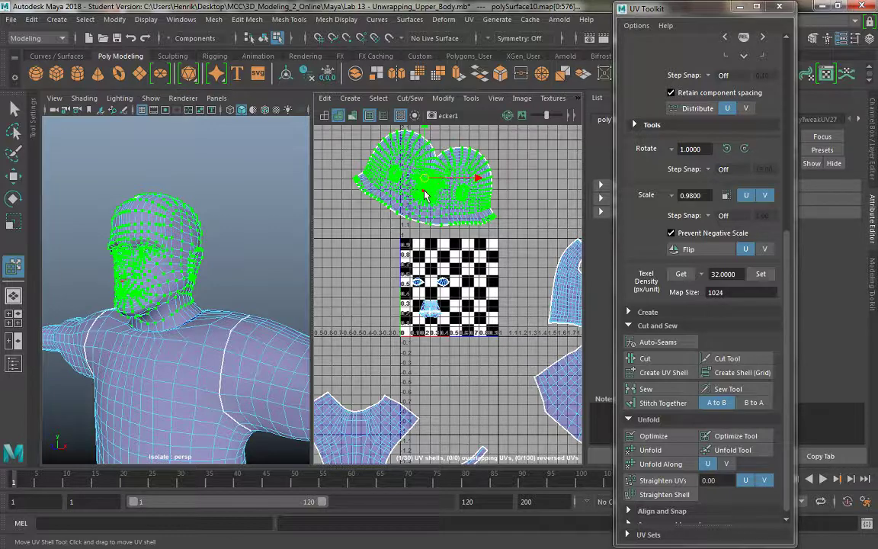
- Examine the unfolded head shell closely around the eye openings, nose and mouth in the enlarged UV layout
key(a)
alt+right_drag(414, 219, 504, 328)
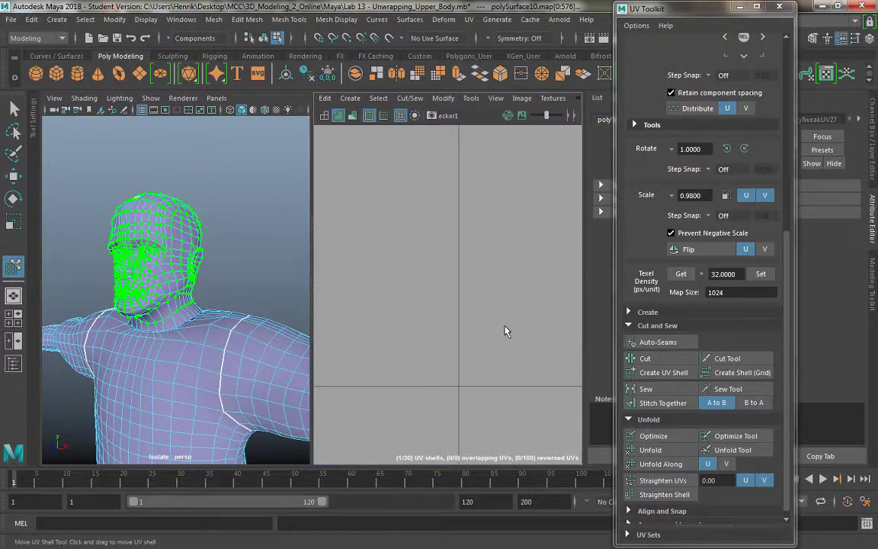
alt+right_drag(414, 258, 320, 193)
alt+right_drag(487, 221, 324, 4)
alt+right_drag(324, 169, 324, 91)
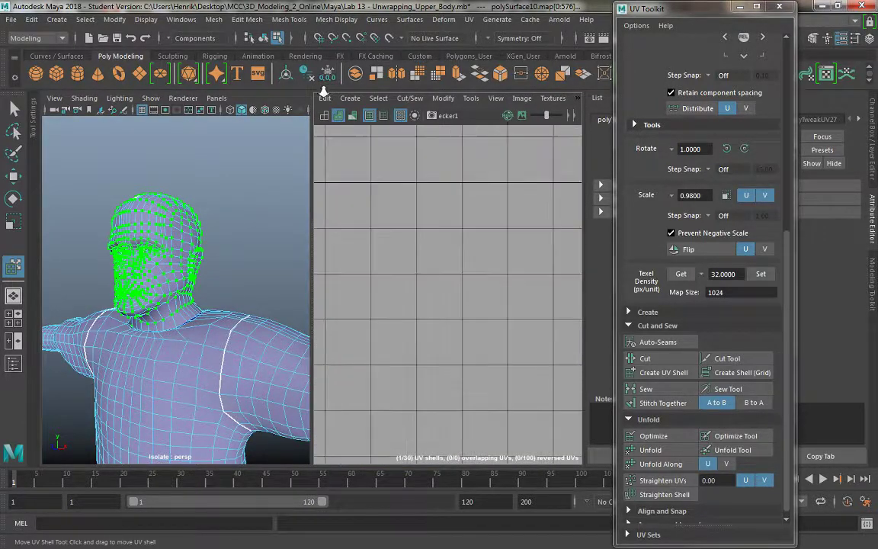
key(space)
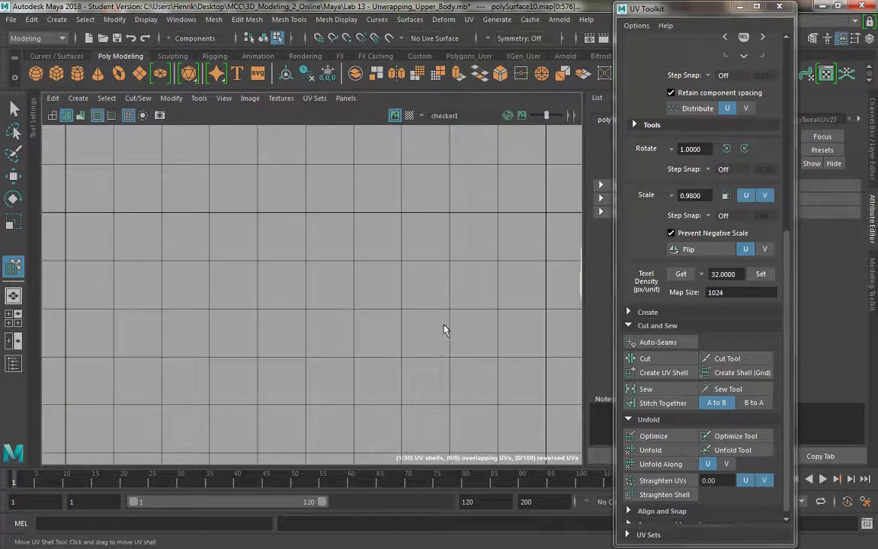
alt+right_drag(456, 375, 406, 323)
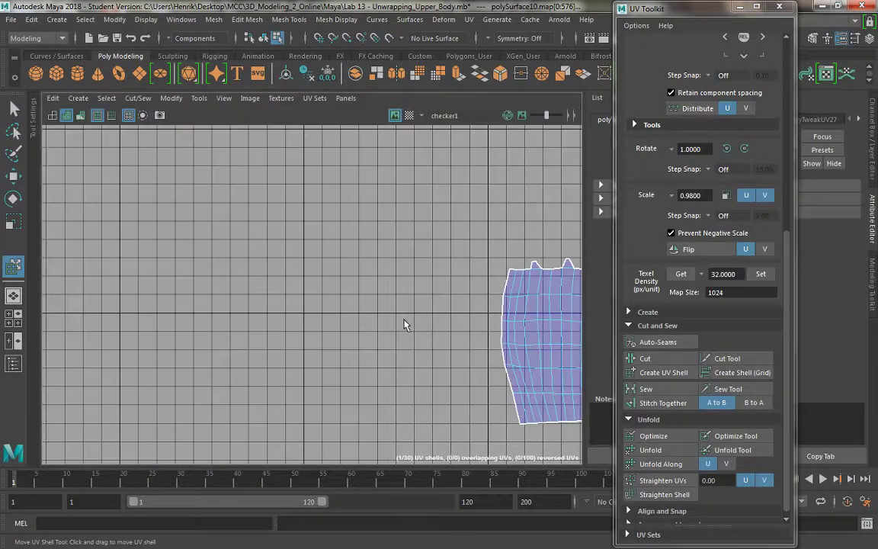
alt+middle_drag(404, 314, 318, 279)
alt+right_drag(389, 350, 369, 329)
alt+middle_drag(369, 331, 330, 84)
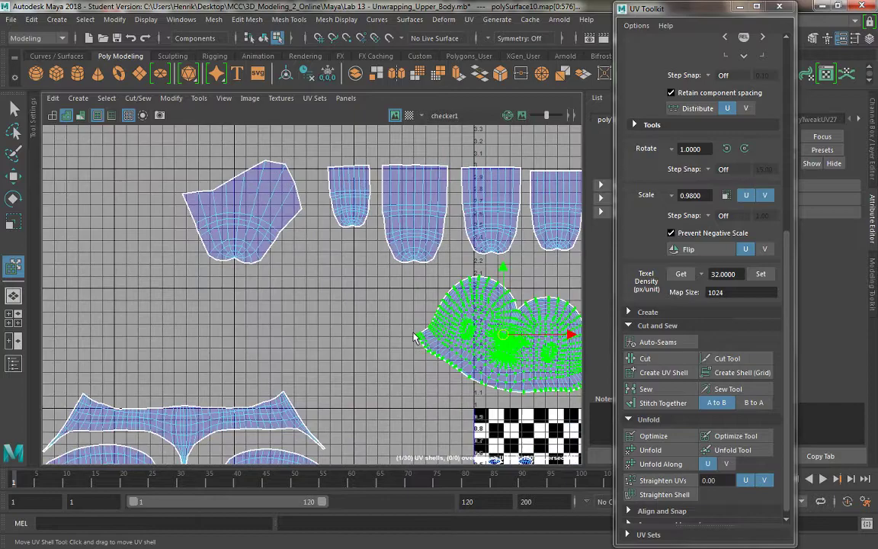
alt+middle_drag(460, 381, 328, 333)
alt+right_drag(327, 333, 502, 443)
alt+middle_drag(502, 443, 405, 403)
alt+right_drag(405, 403, 507, 461)
scroll(499, 446, up, 5)
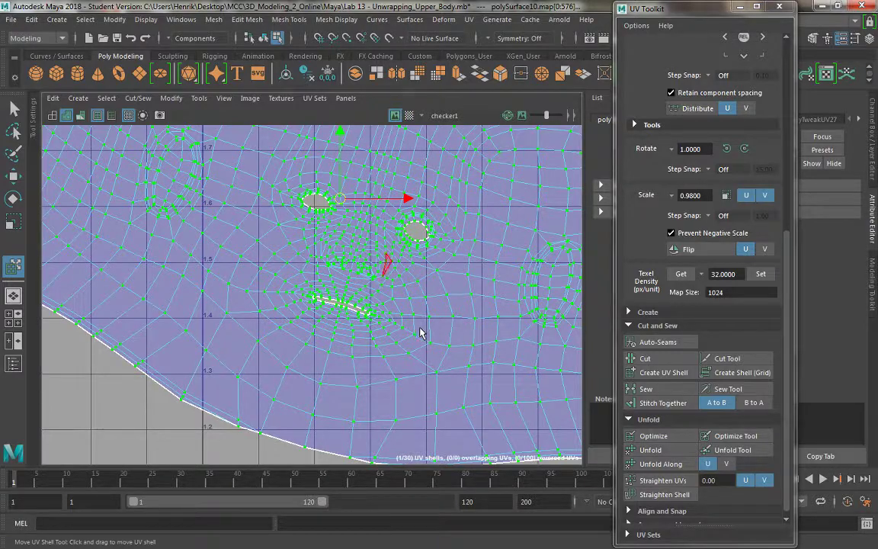
- Rotate the head's UV shell counterclockwise until the face is upright and the notch sits centred above it
scroll(358, 289, down, 6)
alt+middle_drag(351, 295, 353, 295)
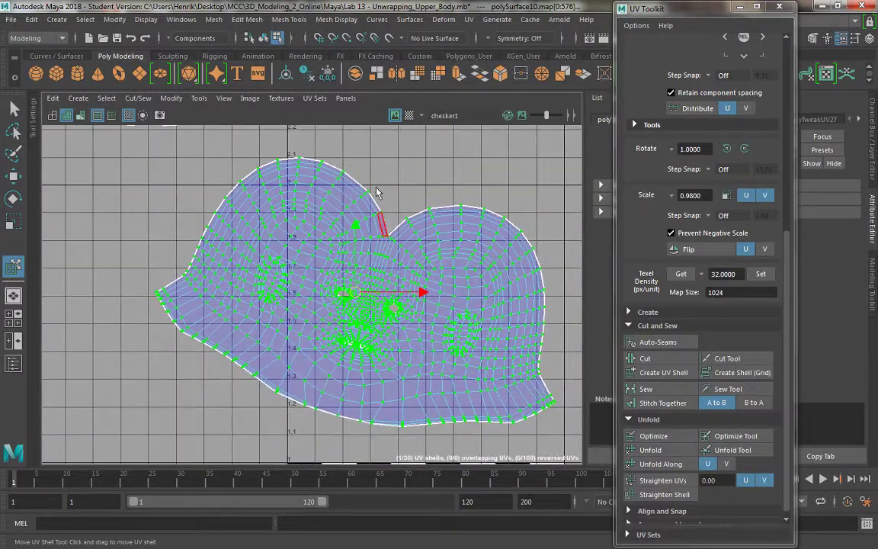
key(e)
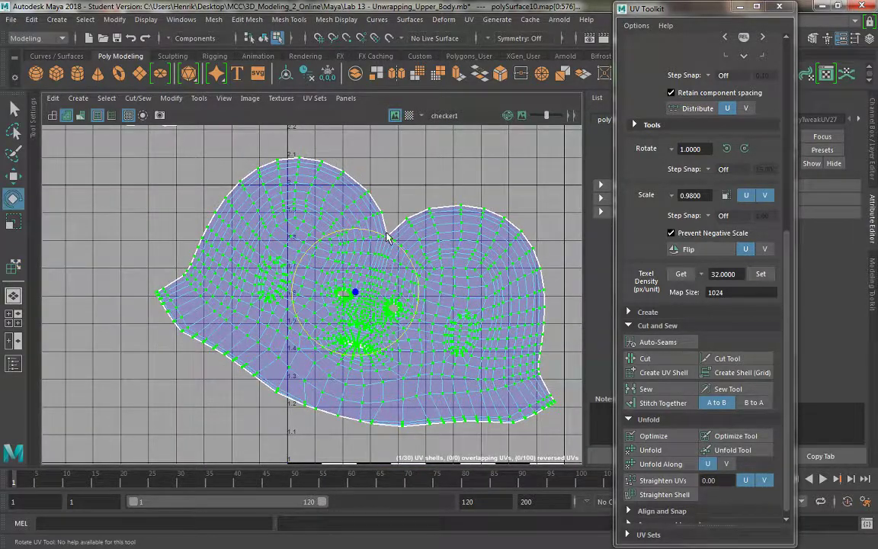
drag(388, 242, 375, 237)
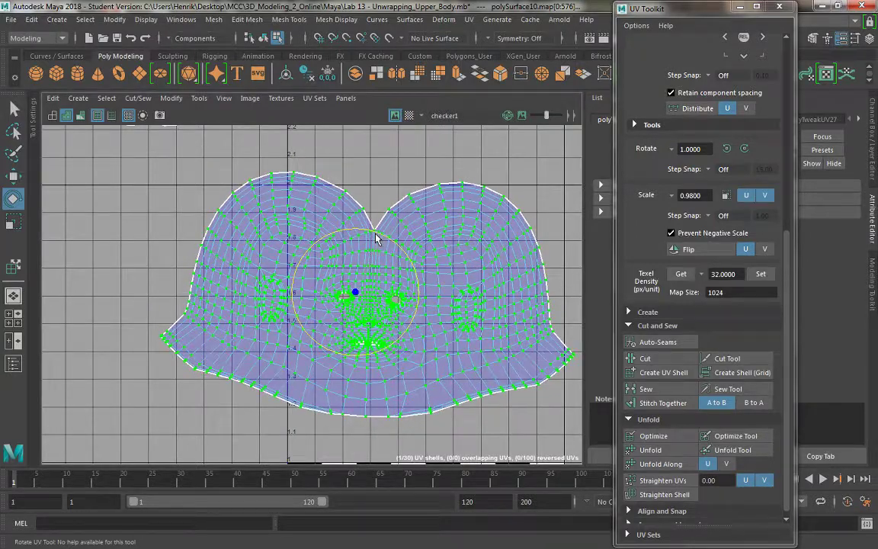
- Unfold the left eye socket's UV shell and move it outside the checkered area, below the head shell's left side
alt+middle_drag(458, 438, 442, 237)
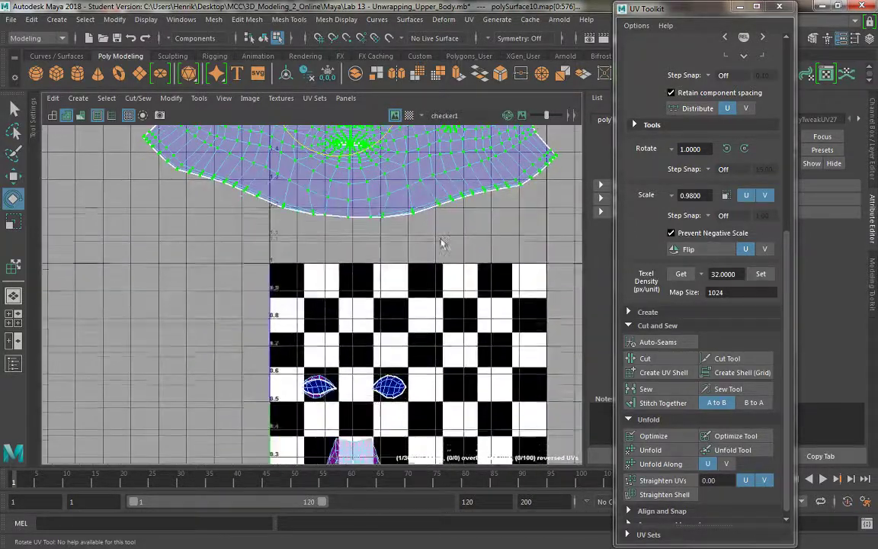
scroll(340, 336, down, 2)
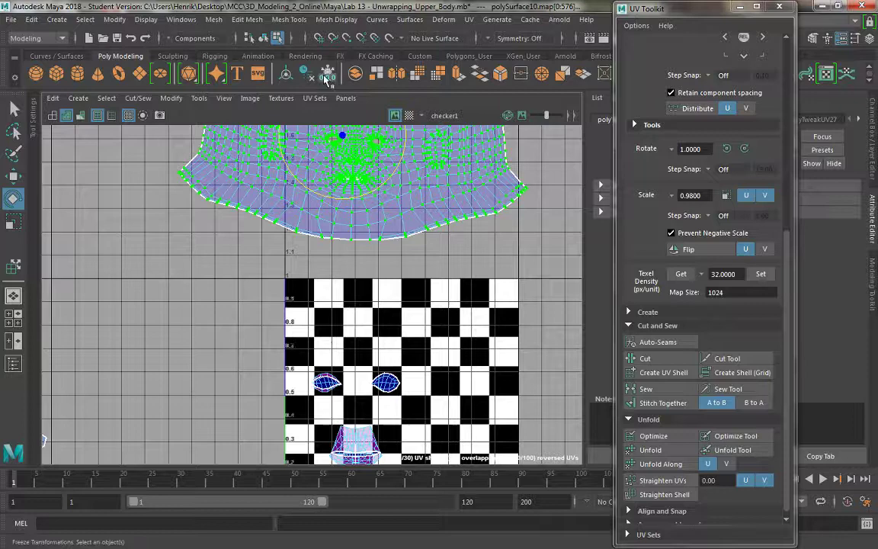
click(198, 97)
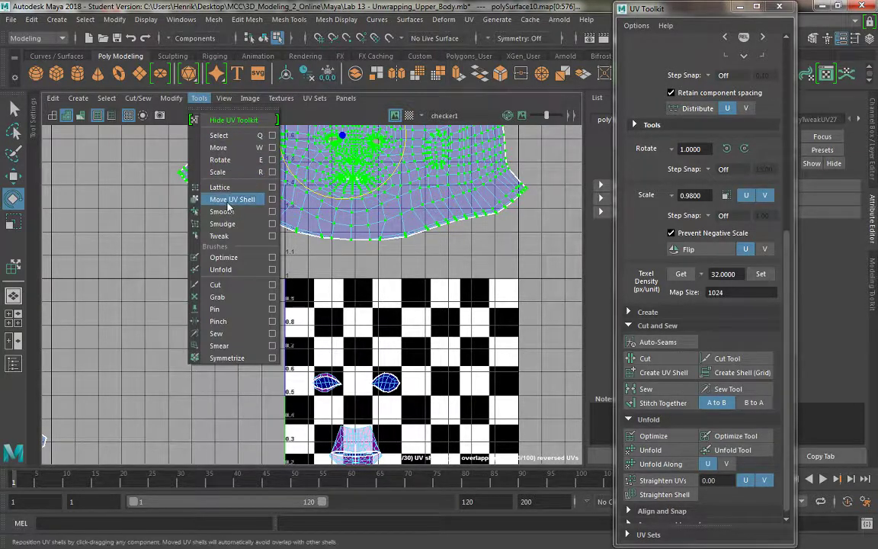
click(221, 198)
click(325, 381)
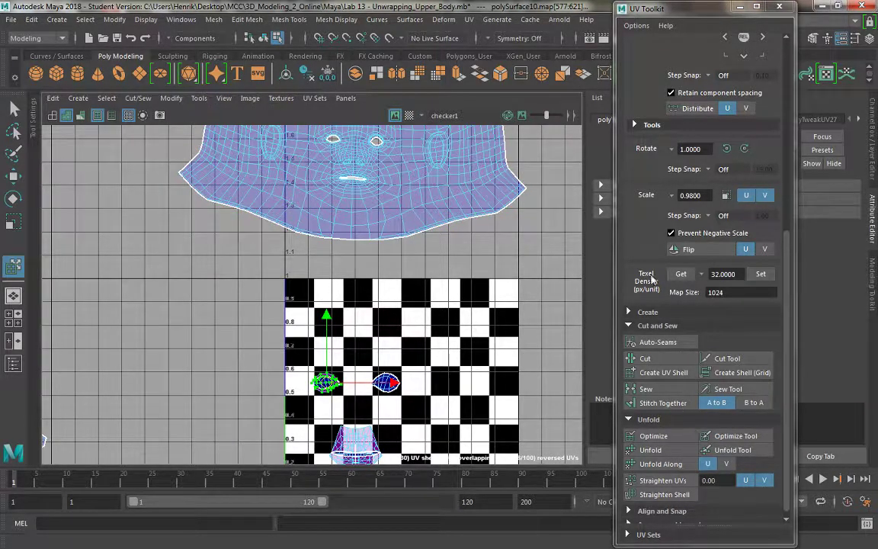
click(650, 450)
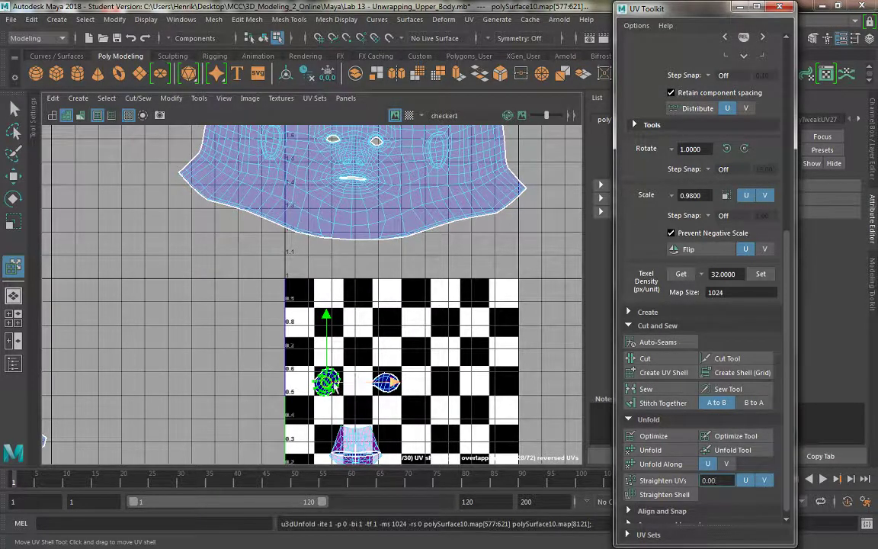
drag(328, 381, 213, 243)
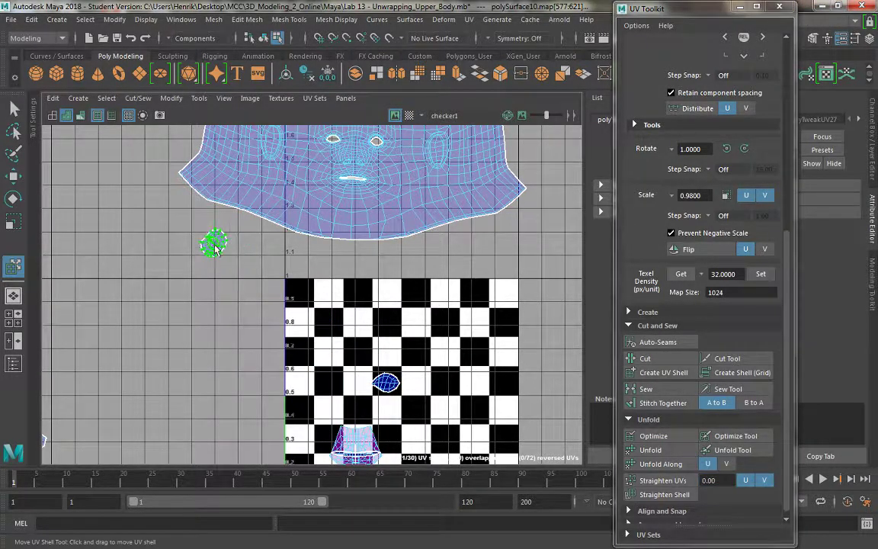
- Unfold the right eye socket's UV shell and move it above the checkered area, below the head shell's right side
click(390, 386)
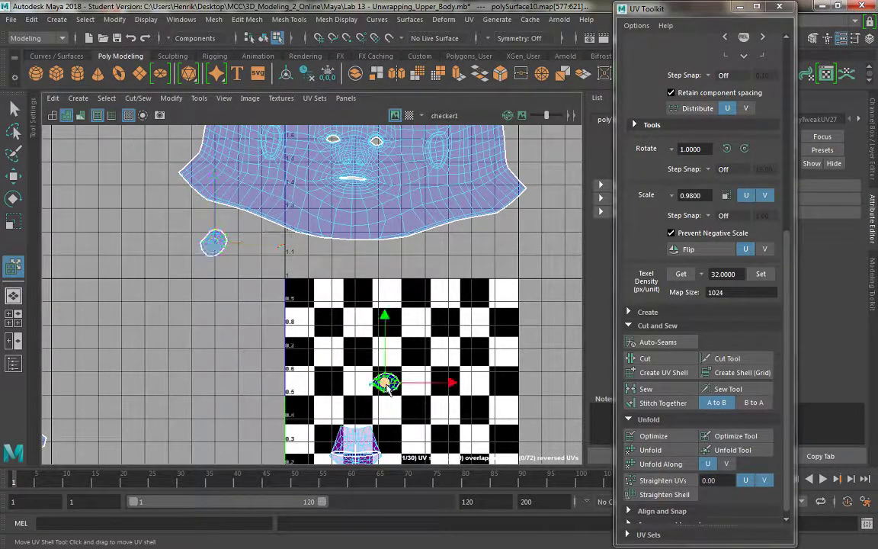
click(654, 451)
drag(395, 378, 508, 240)
- Select the mouth cavity's UV shell and inspect the matching geometry inside the mouth on the 3D model
alt+middle_drag(414, 386, 425, 297)
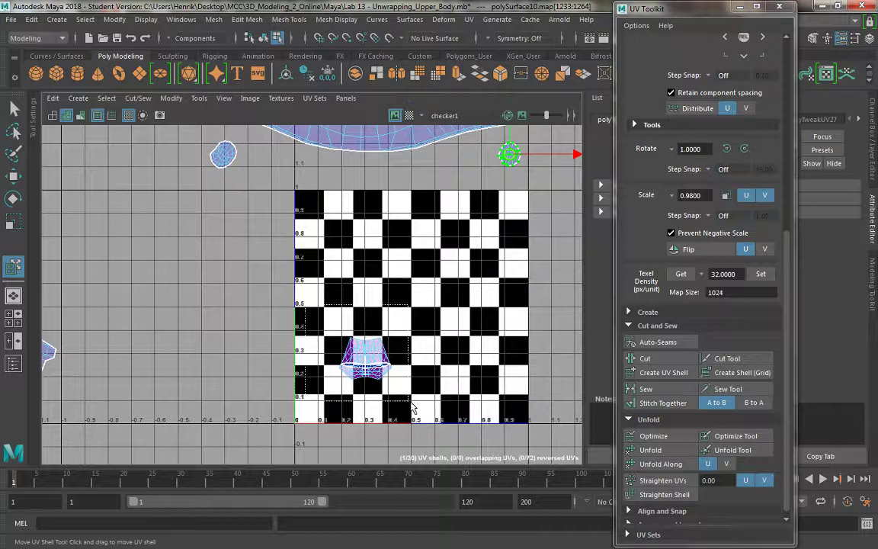
click(366, 362)
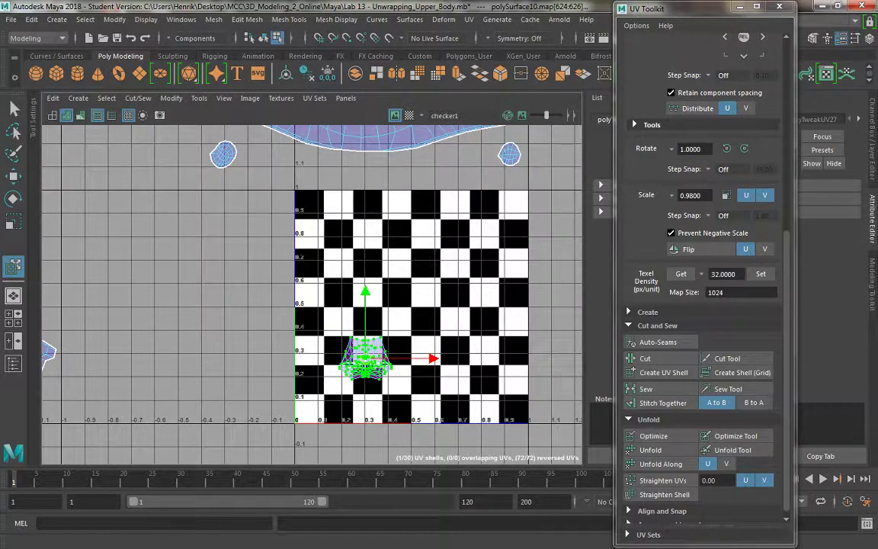
alt+middle_drag(205, 302, 194, 271)
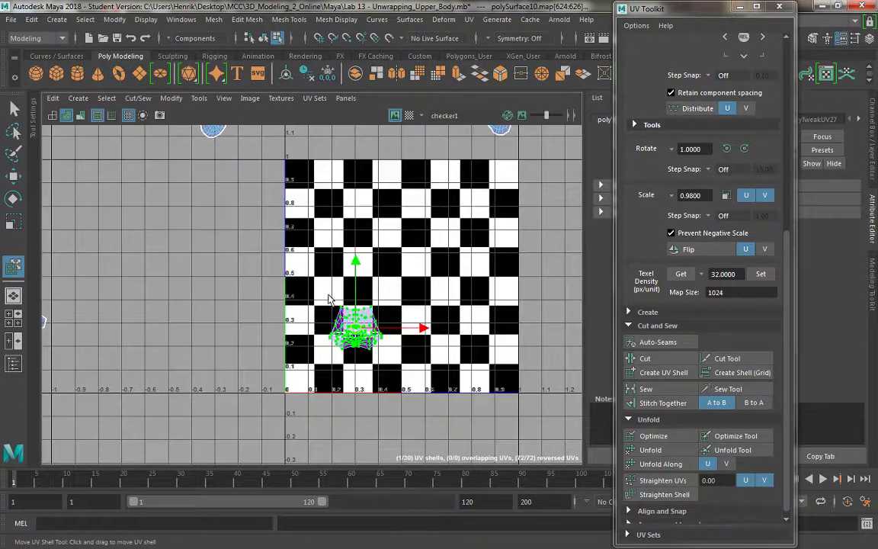
key(space)
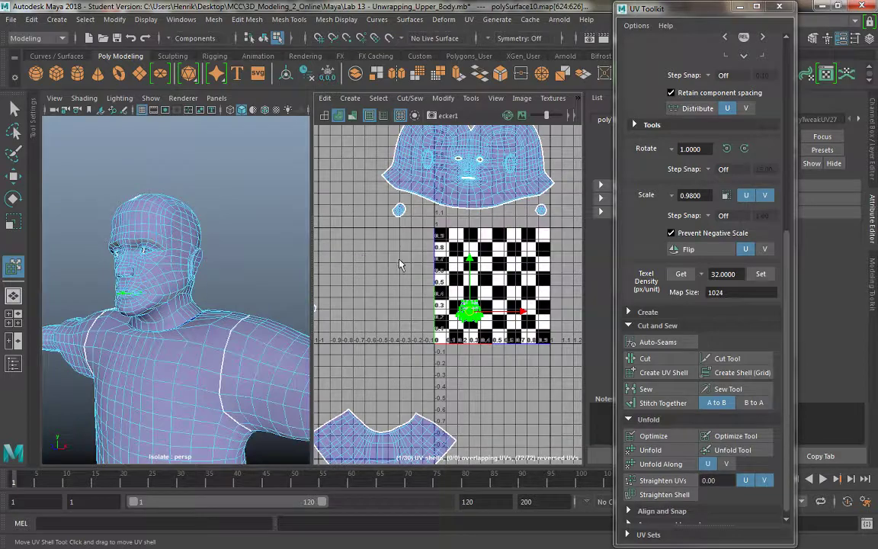
alt+drag(98, 291, 137, 302)
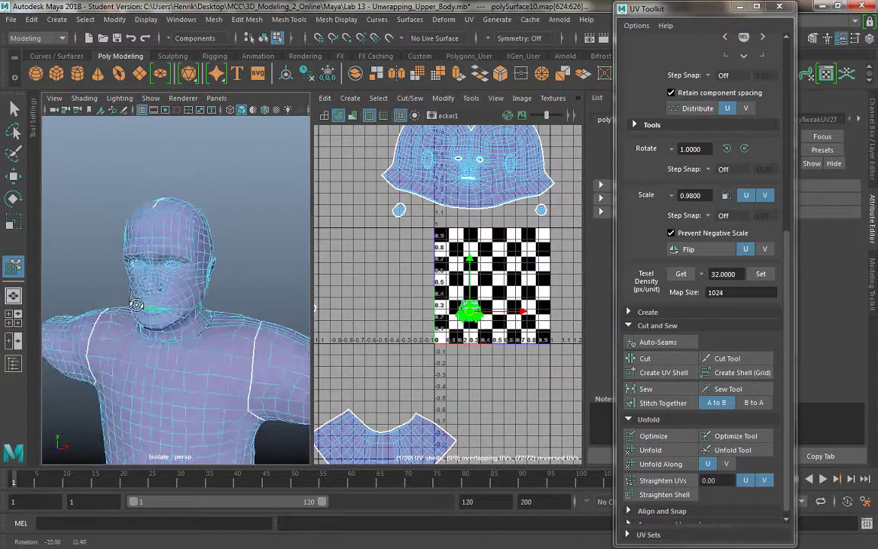
alt+right_drag(137, 303, 202, 354)
mouse_move(202, 354)
alt+mouse_down()
mouse_move(200, 303)
mouse_move(214, 340)
alt+mouse_up()
alt+right_drag(213, 340, 181, 326)
alt+drag(180, 326, 198, 389)
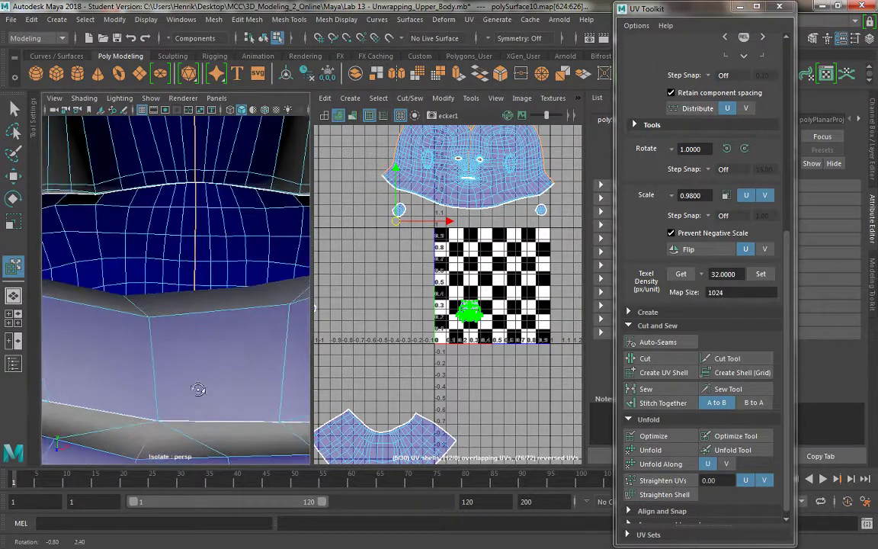
- Examine the model around the lips, chin and throat, from outside and from within the head, to check the mouth cavity's geometry
right_drag(140, 378, 195, 170)
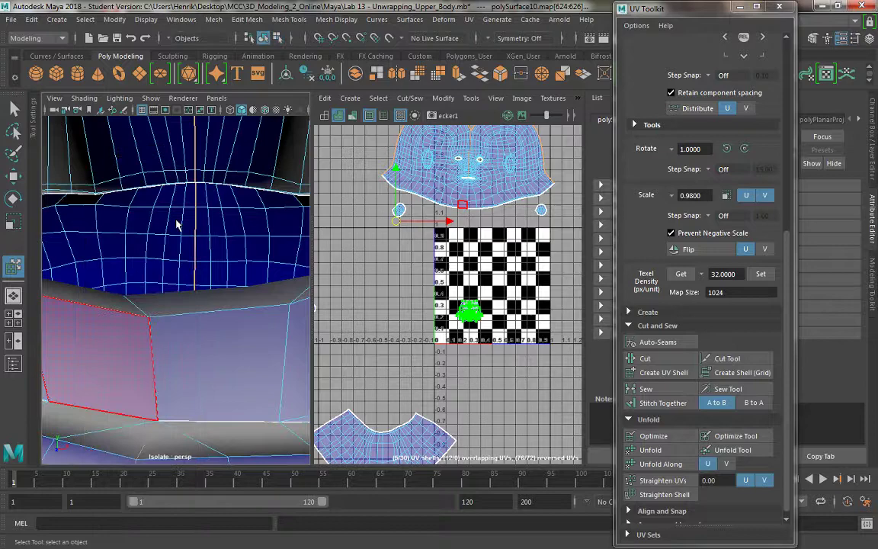
alt+right_drag(203, 288, 199, 276)
alt+drag(199, 276, 198, 285)
alt+right_drag(198, 284, 202, 294)
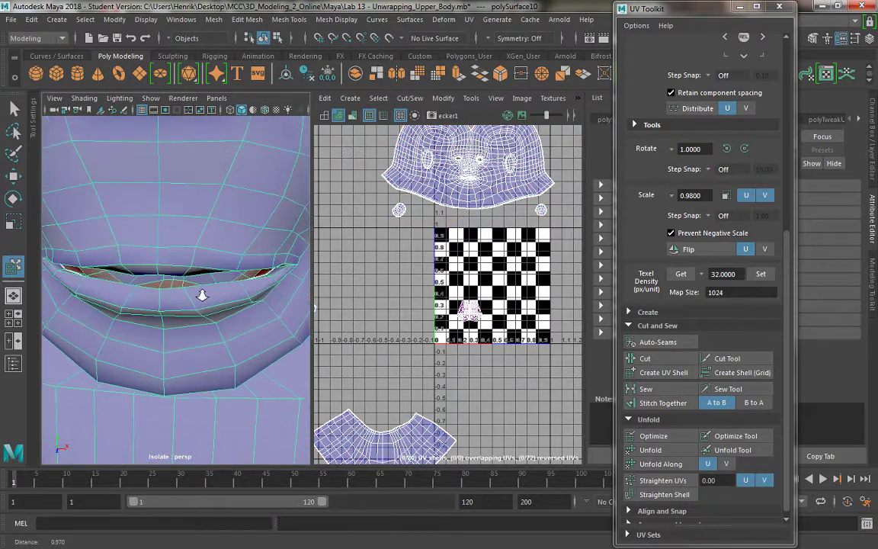
alt+drag(202, 295, 194, 305)
alt+right_drag(194, 305, 196, 312)
alt+drag(196, 311, 198, 337)
alt+right_drag(198, 337, 198, 312)
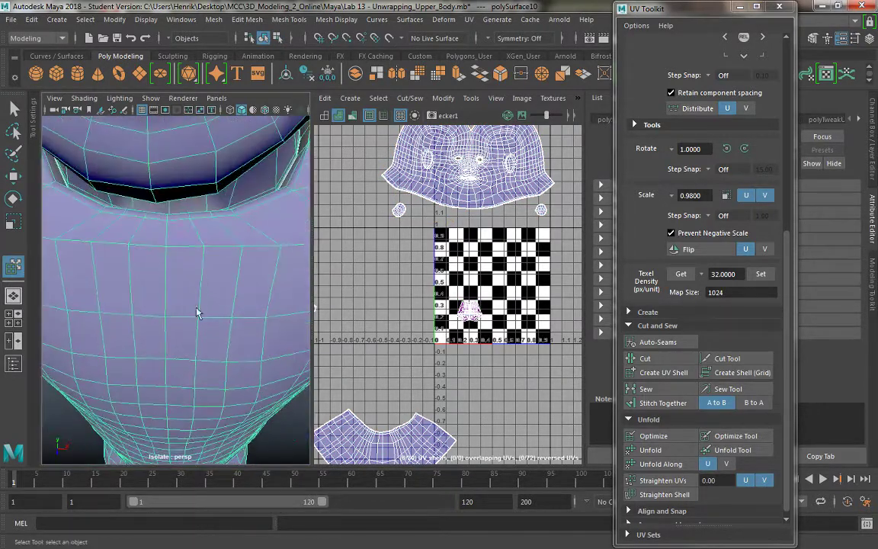
alt+middle_drag(198, 311, 172, 252)
alt+drag(207, 213, 421, 221)
alt+drag(213, 305, 184, 239)
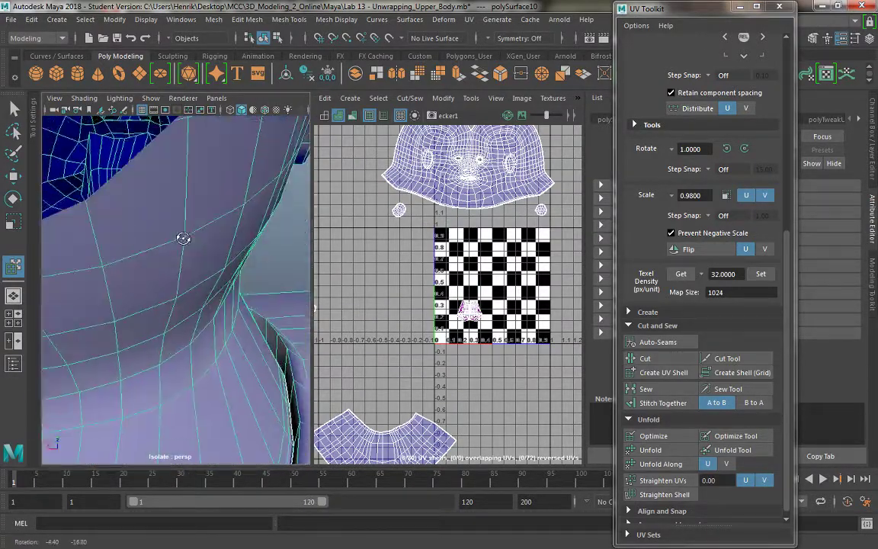
alt+middle_drag(184, 240, 149, 233)
alt+right_drag(149, 233, 154, 249)
alt+drag(153, 249, 147, 175)
- Select an edge on the mouth cavity's centre line and inspect the open seam there up close
right_drag(147, 175, 135, 147)
click(134, 152)
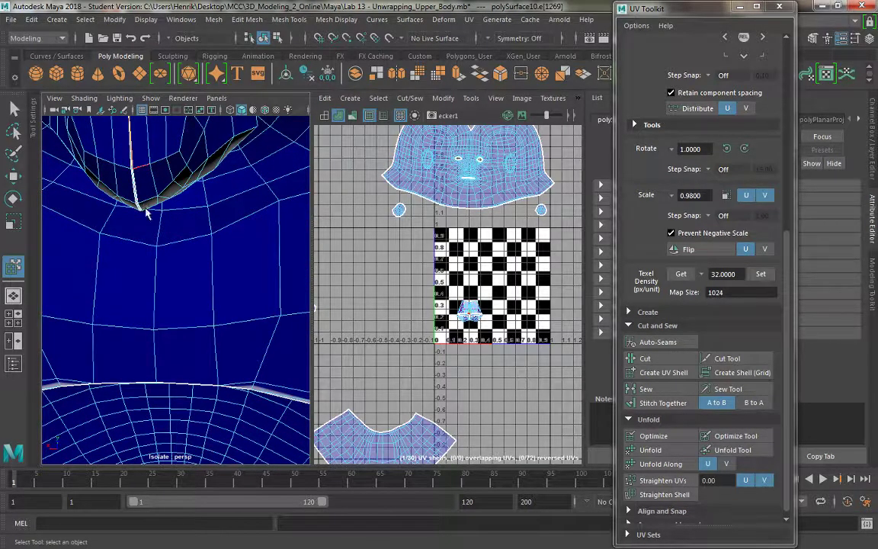
alt+drag(146, 190, 174, 194)
scroll(168, 202, up, 2)
scroll(167, 204, down, 3)
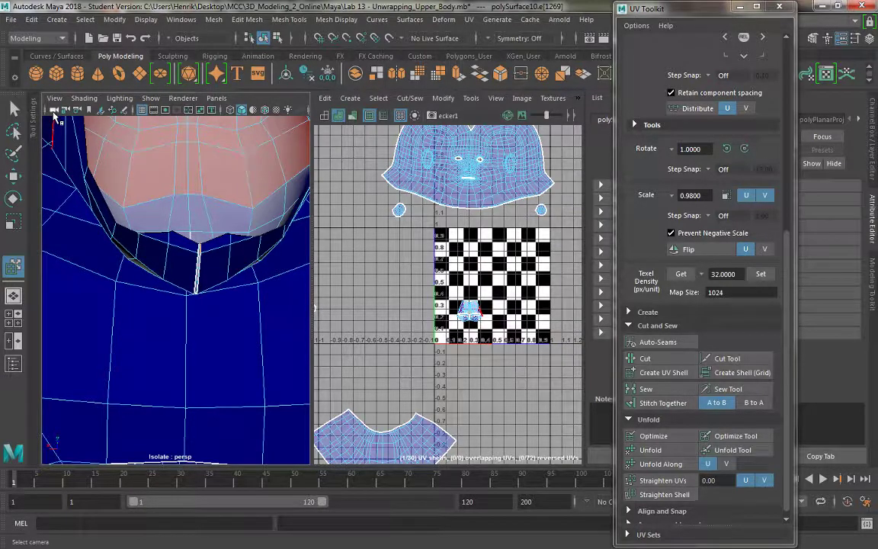
- Select the perspective camera, move the UV Toolkit off its attributes and set the Near Clip Plane to 0.010
click(54, 111)
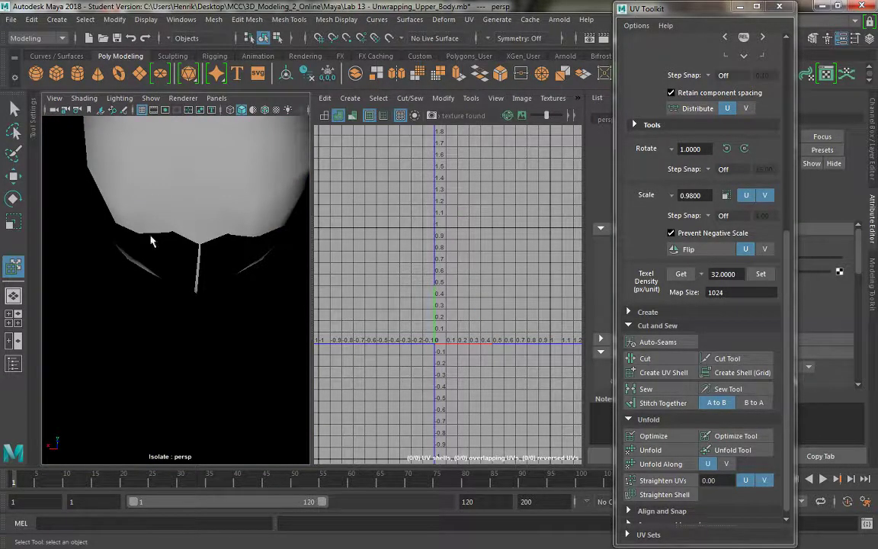
drag(704, 14, 417, 56)
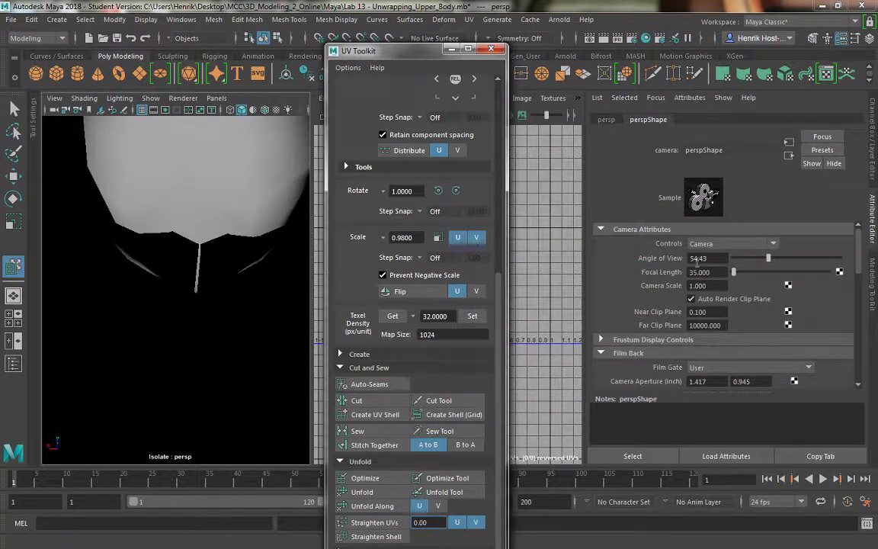
click(692, 311)
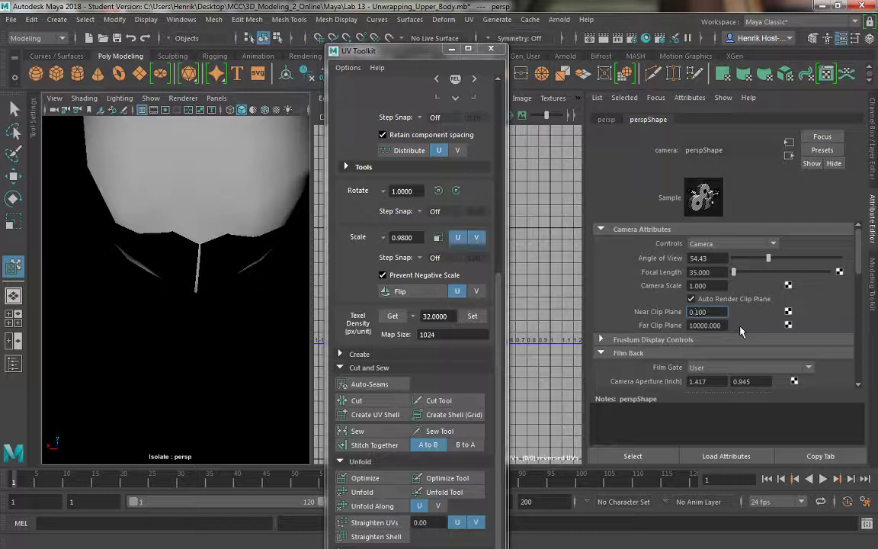
text(0)
key(Return)
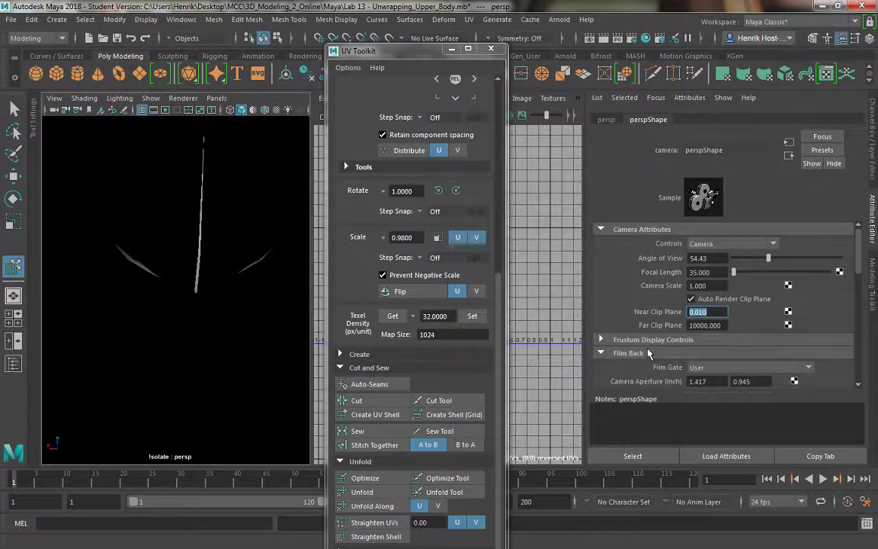
- Reselect the body mesh and merge the split vertices at the lower end of the mouth cavity's open centre seam
click(255, 206)
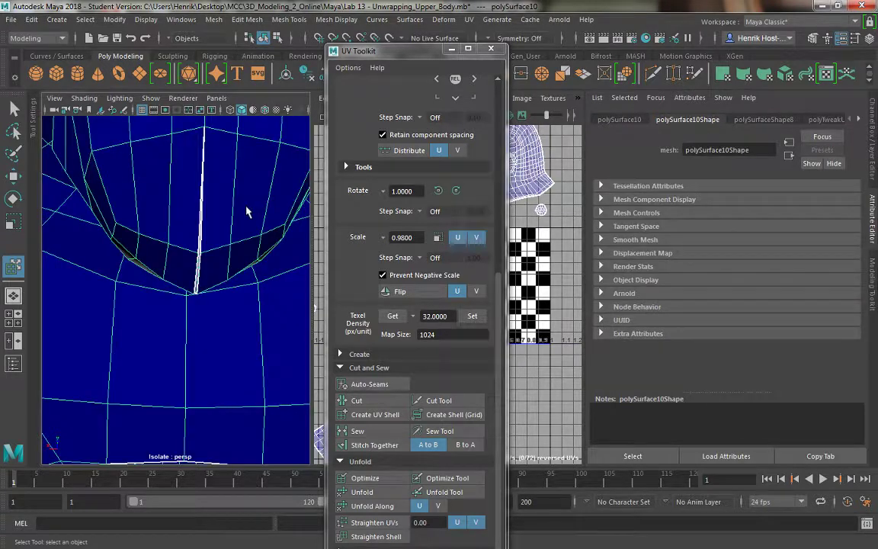
right_drag(229, 161, 211, 157)
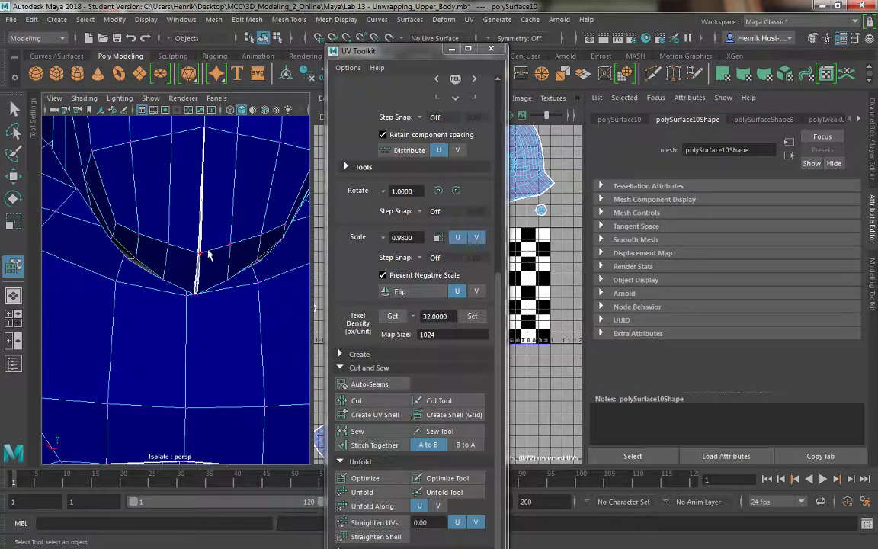
click(196, 257)
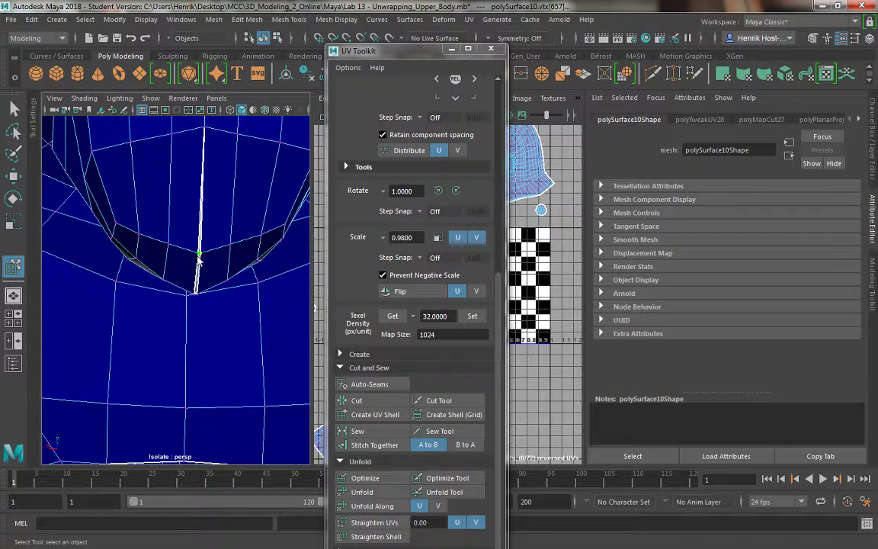
shift+right_drag(196, 259, 192, 219)
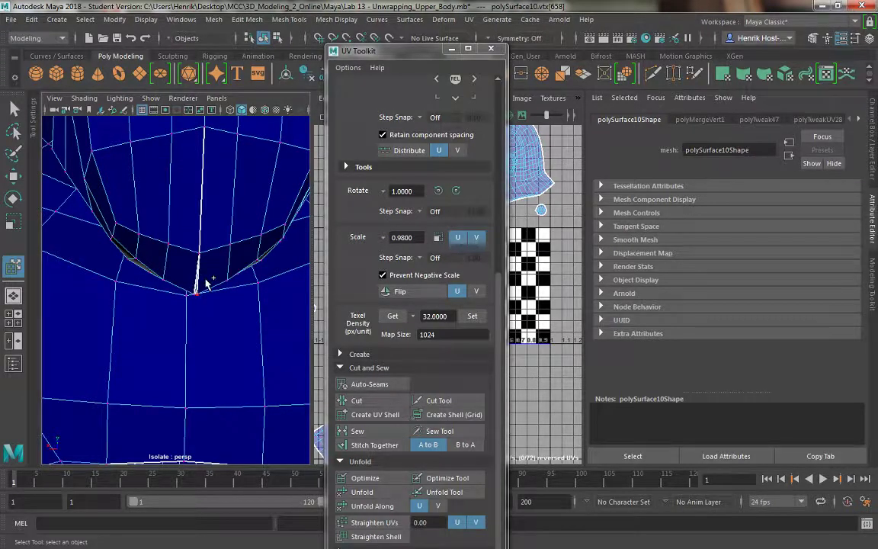
key(g)
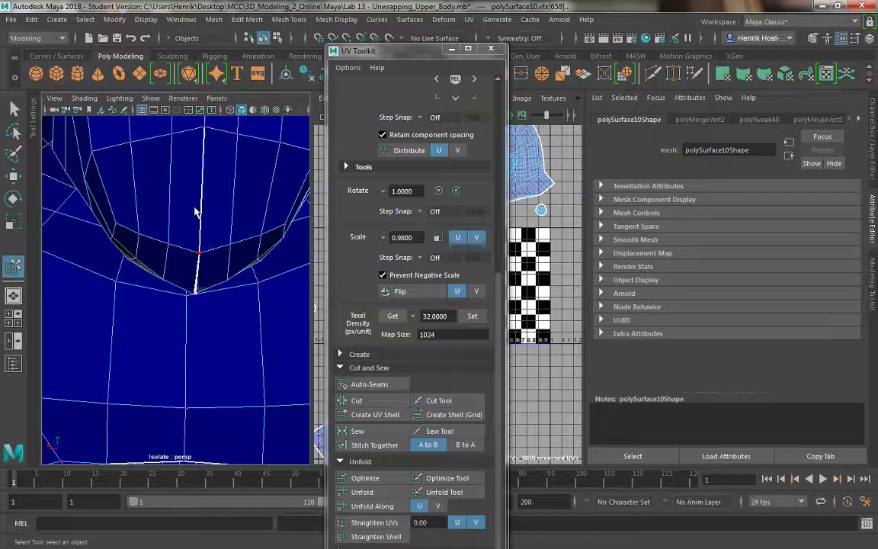
- Merge the remaining split vertex pairs along the mouth cavity's centre seam until the gap is closed
alt+drag(194, 208, 189, 181)
double_click(195, 190)
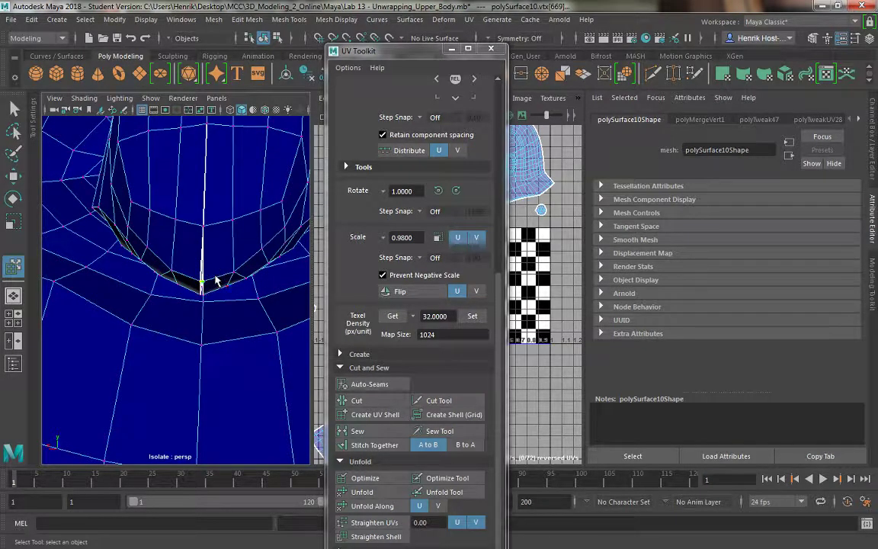
scroll(229, 256, up, 5)
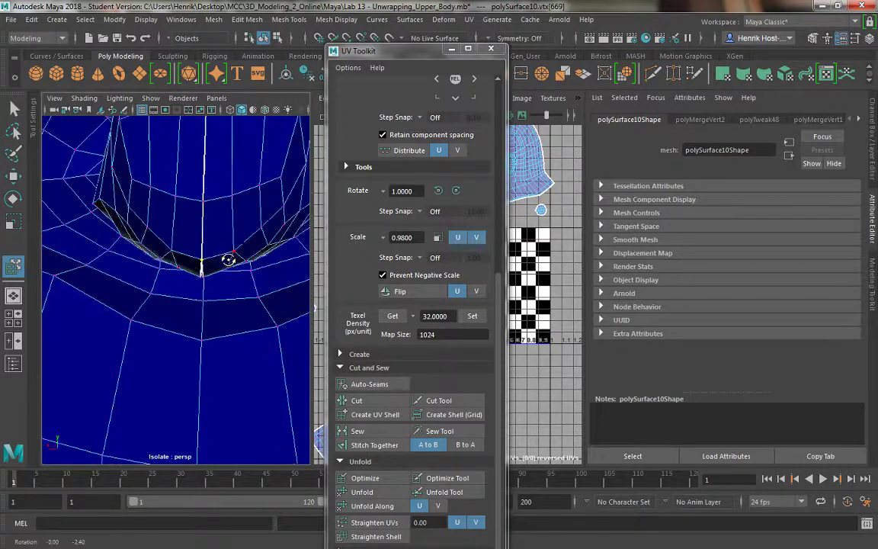
scroll(227, 225, up, 2)
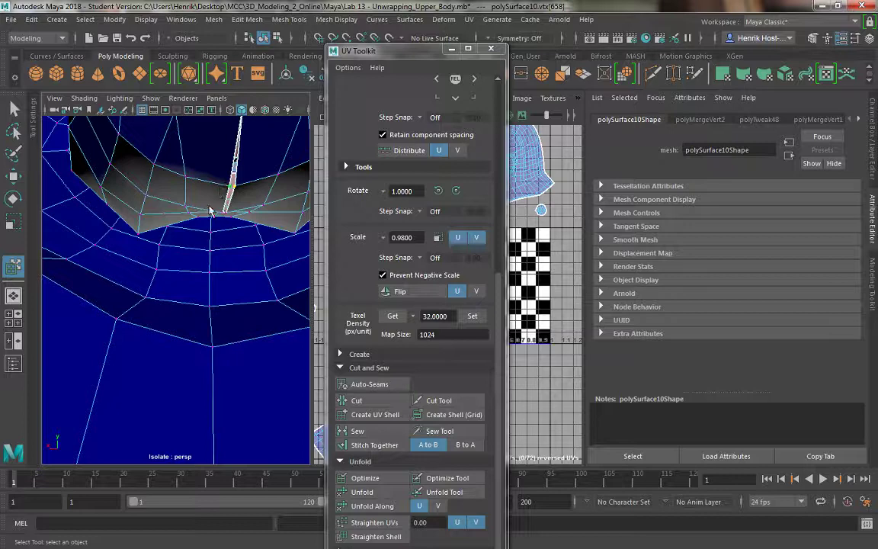
drag(214, 207, 209, 190)
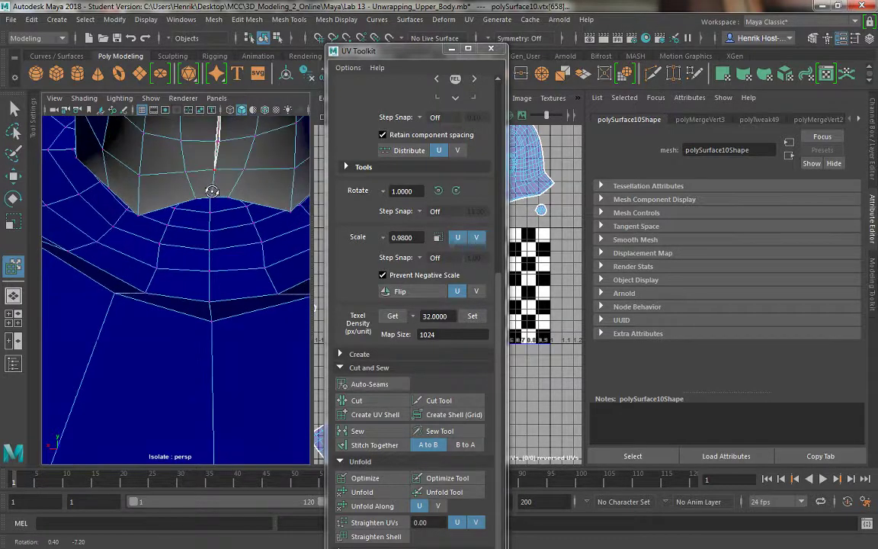
alt+middle_drag(209, 189, 212, 197)
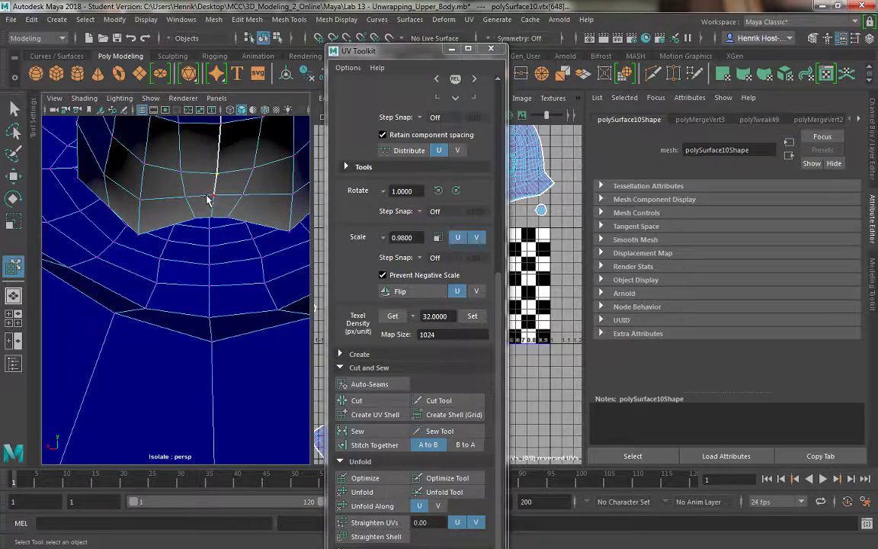
alt+middle_drag(209, 199, 208, 177)
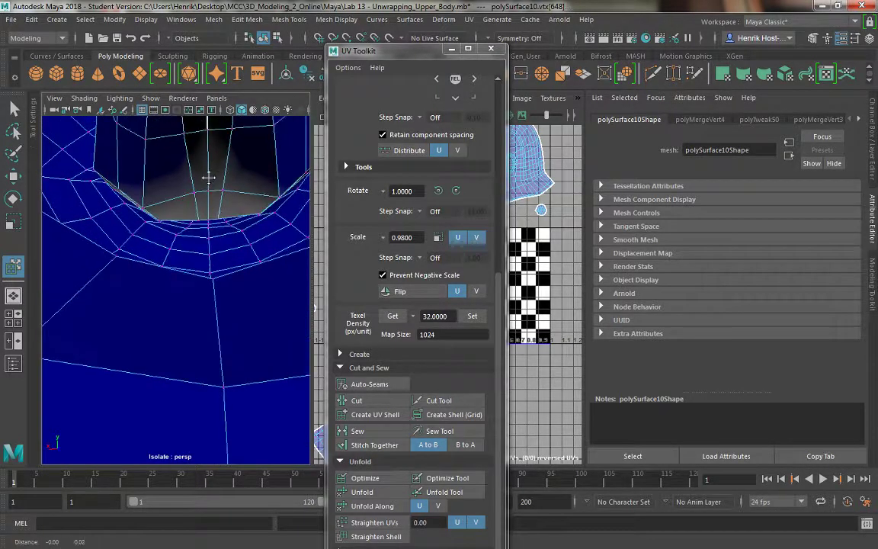
alt+drag(208, 176, 200, 139)
- Select the centre-line edges at the lower part of the mouth cavity and cut the UVs along them
right_click(185, 130)
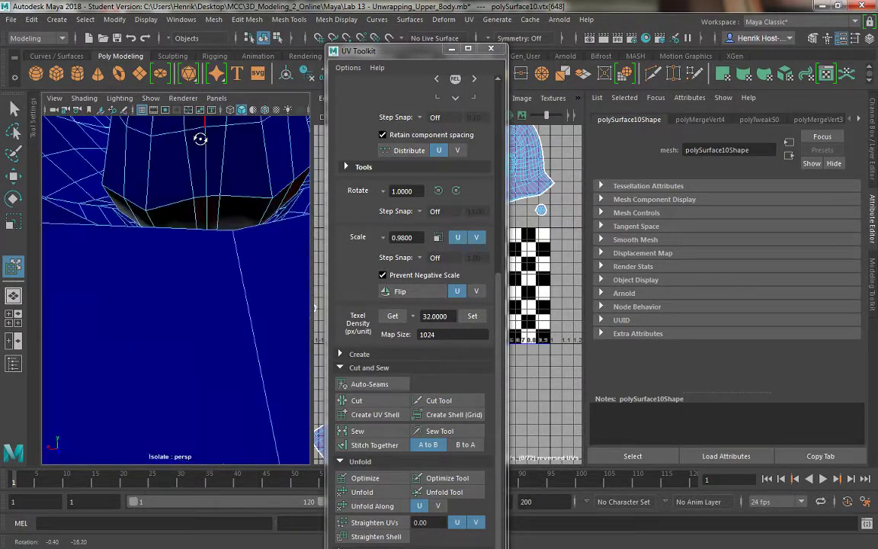
click(200, 140)
alt+right_drag(200, 140, 204, 179)
alt+middle_drag(203, 178, 196, 185)
alt+drag(195, 184, 196, 175)
alt+right_drag(196, 174, 187, 193)
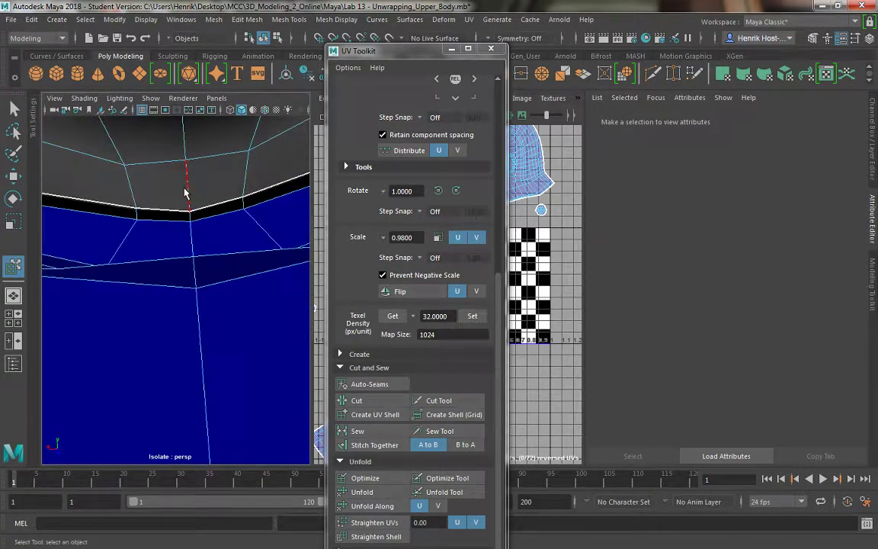
click(189, 142)
alt+drag(195, 202, 198, 216)
alt+right_drag(198, 216, 192, 206)
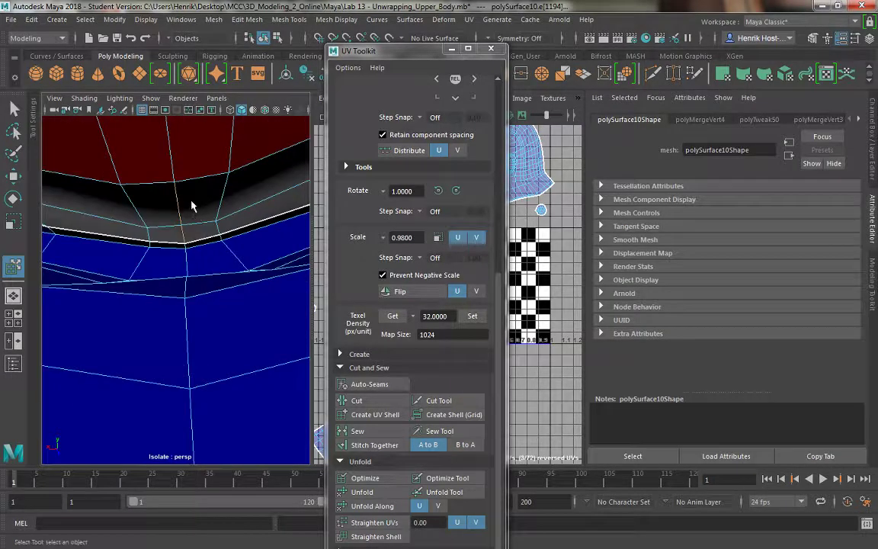
alt+drag(193, 223, 494, 260)
click(396, 380)
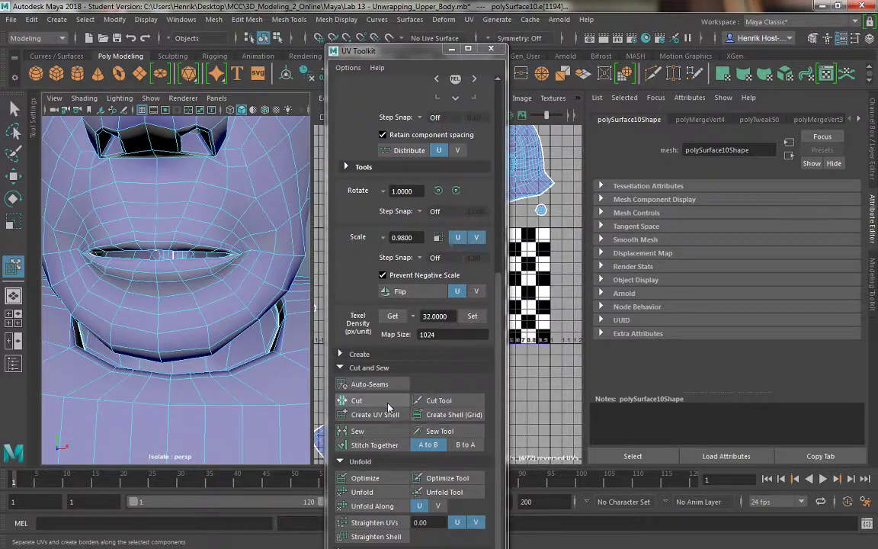
- Move the UV Toolkit clear of the UV editor, select the mouth cavity's UV shell with Move UV Shell and unfold it
drag(407, 54, 689, 47)
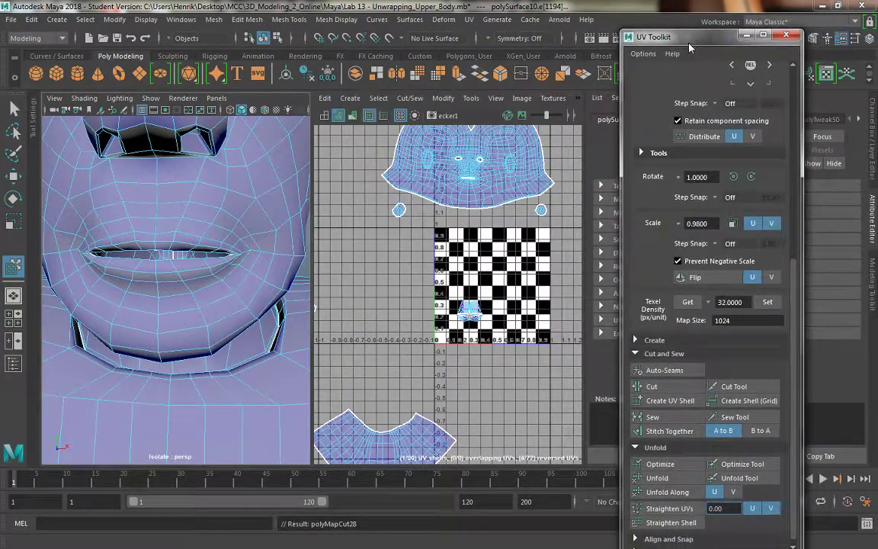
alt+middle_drag(409, 269, 394, 263)
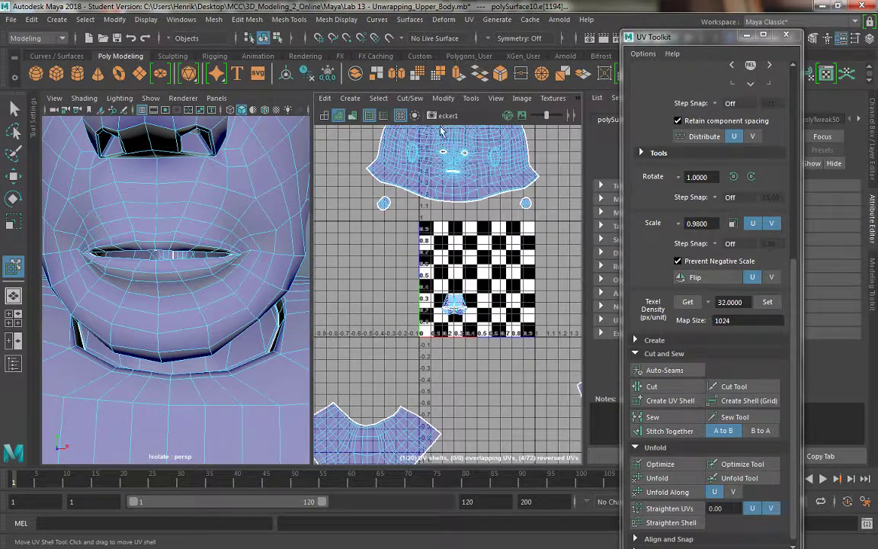
click(471, 97)
click(493, 200)
click(458, 303)
click(652, 387)
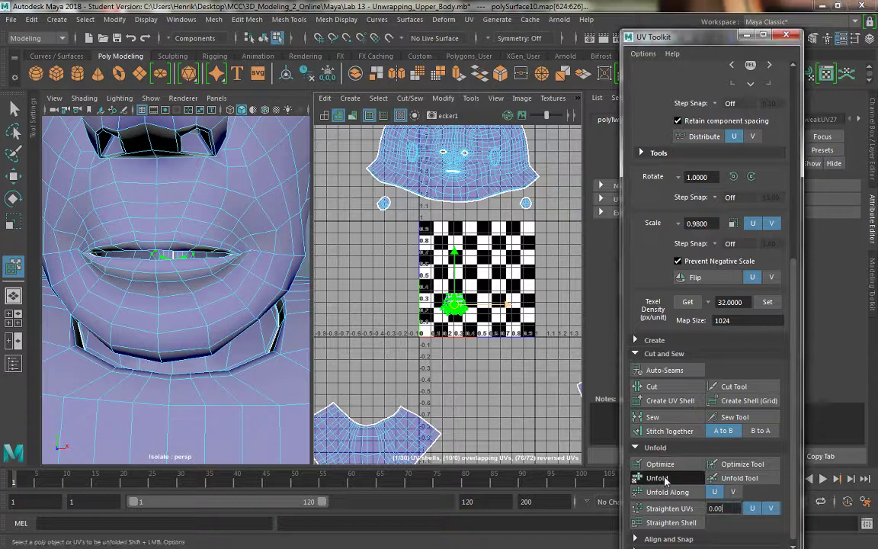
click(666, 479)
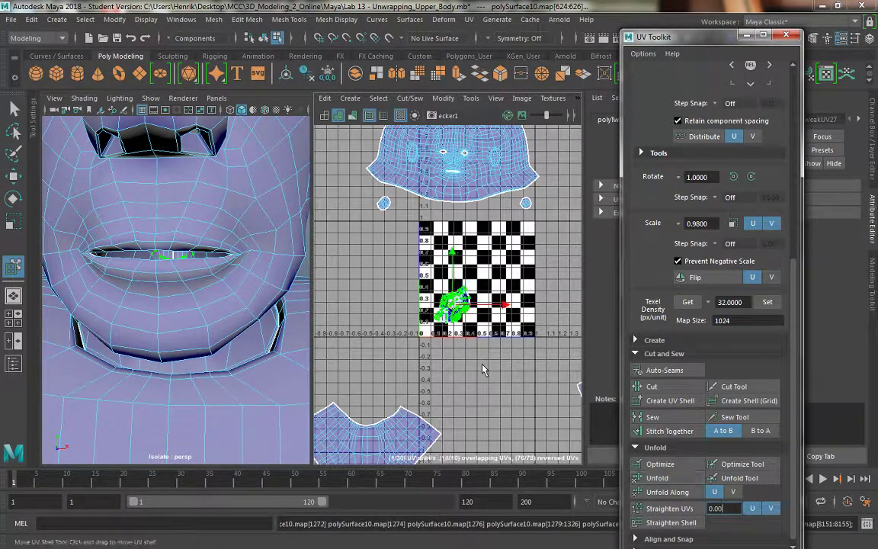
- Rotate the unfolded mouth shell clockwise until it sits level and symmetrical
scroll(464, 343, up, 5)
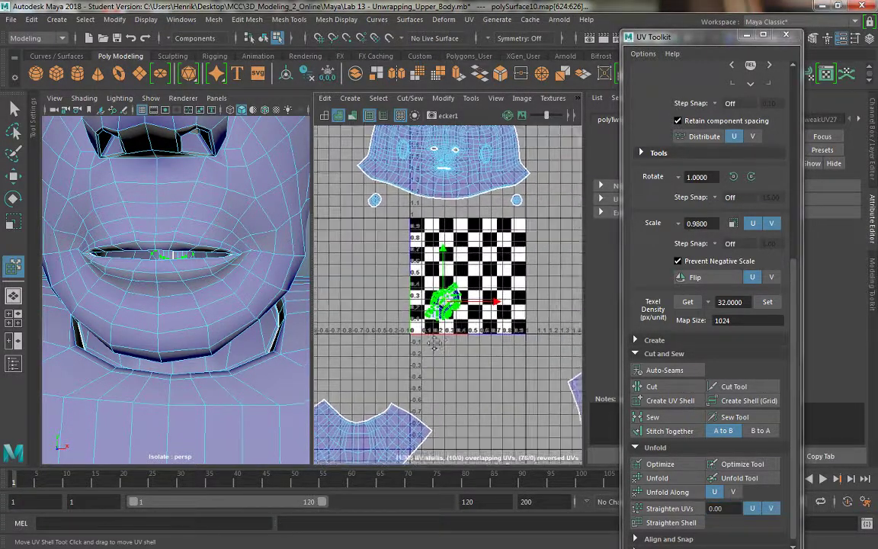
alt+middle_drag(457, 389, 454, 417)
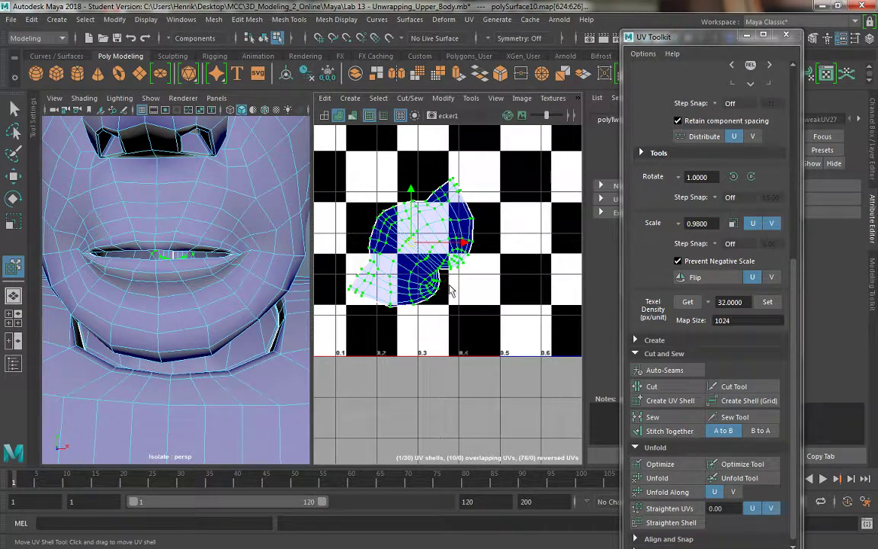
scroll(448, 290, down, 2)
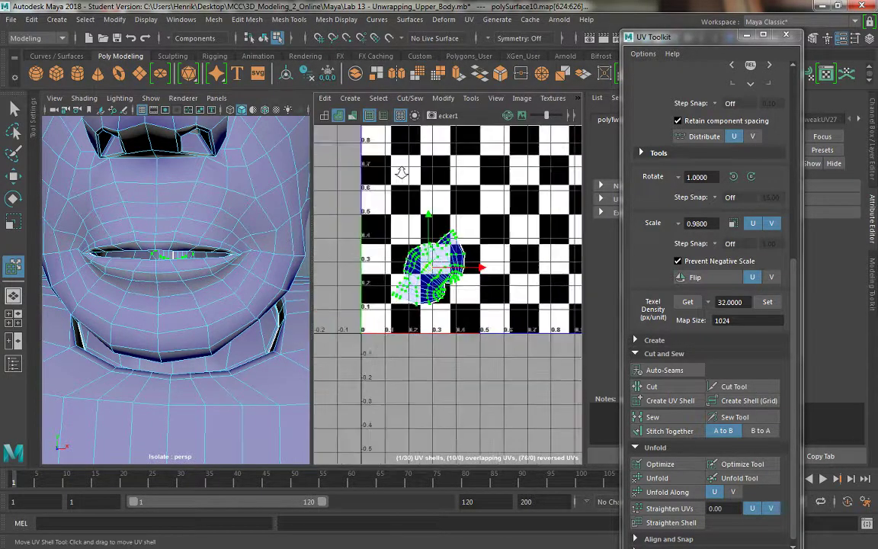
scroll(453, 298, down, 3)
key(e)
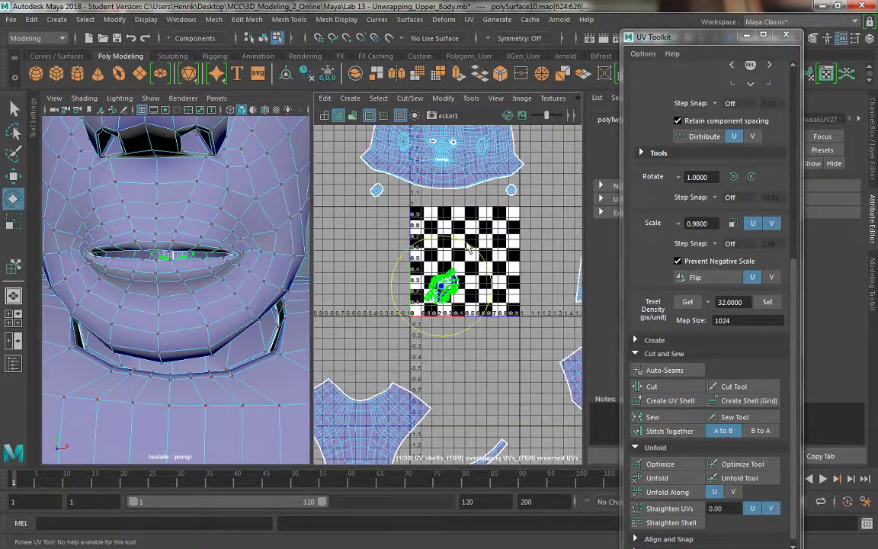
drag(470, 250, 490, 277)
- Move the mouth shell out of the checker tile and place it below the head shell, between the two eye shells
key(w)
scroll(444, 273, down, 3)
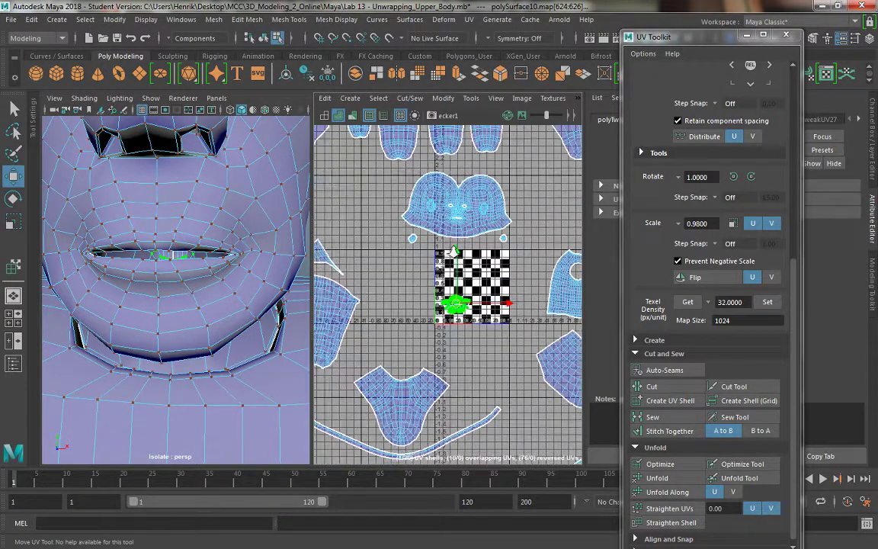
alt+middle_drag(445, 273, 438, 276)
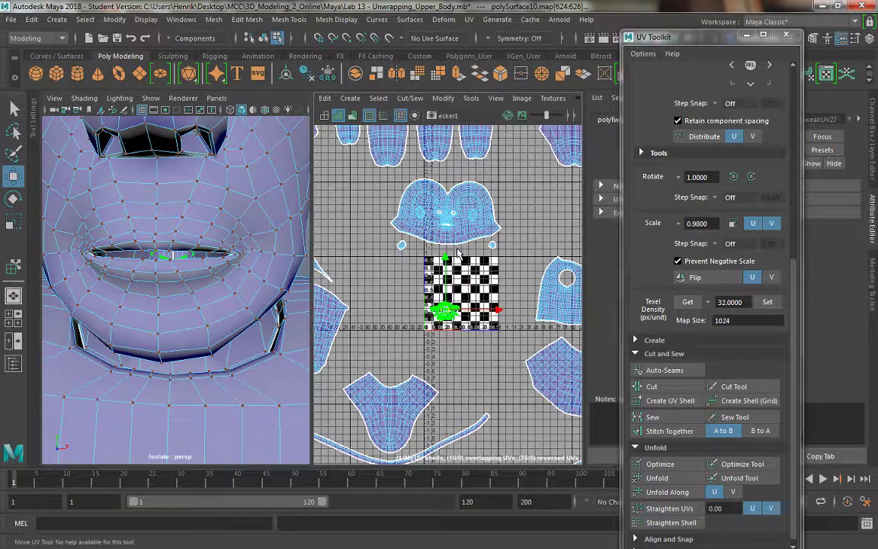
drag(446, 313, 450, 177)
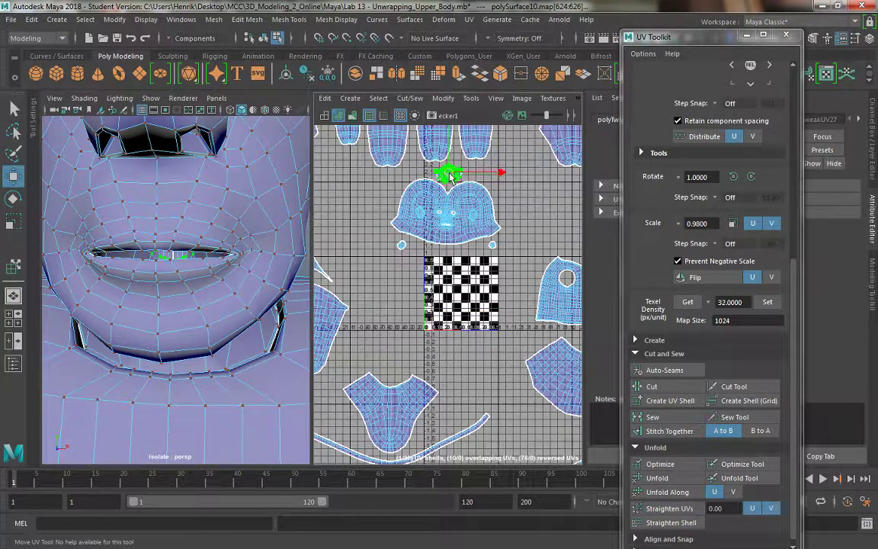
scroll(450, 177, up, 5)
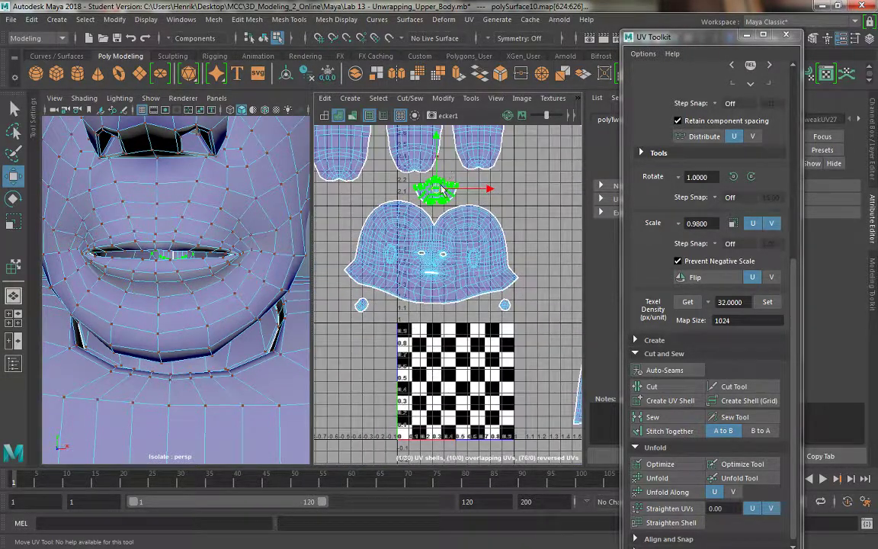
drag(436, 196, 537, 359)
- Shift the head, eye and mouth shells together slightly upward from the checker tile, return to object mode and clear the selection
drag(433, 267, 444, 254)
scroll(444, 302, down, 5)
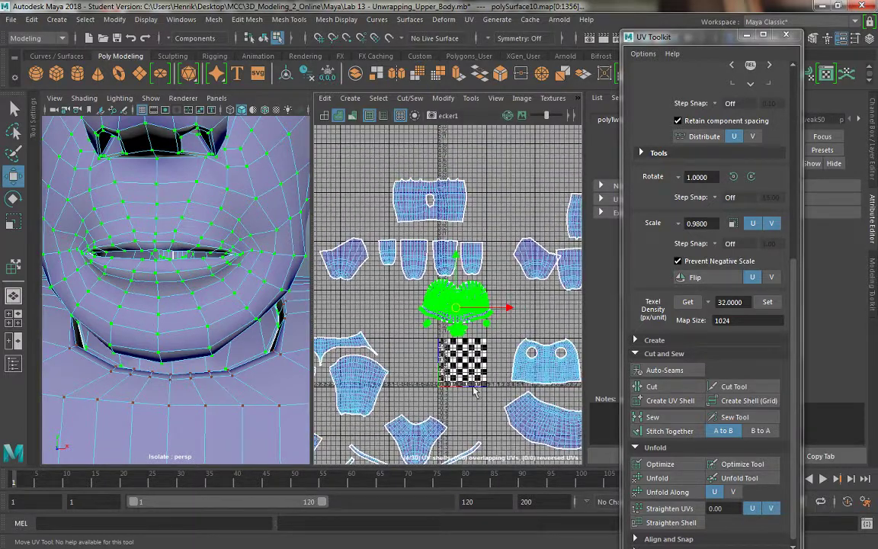
scroll(212, 356, down, 12)
scroll(191, 246, up, 4)
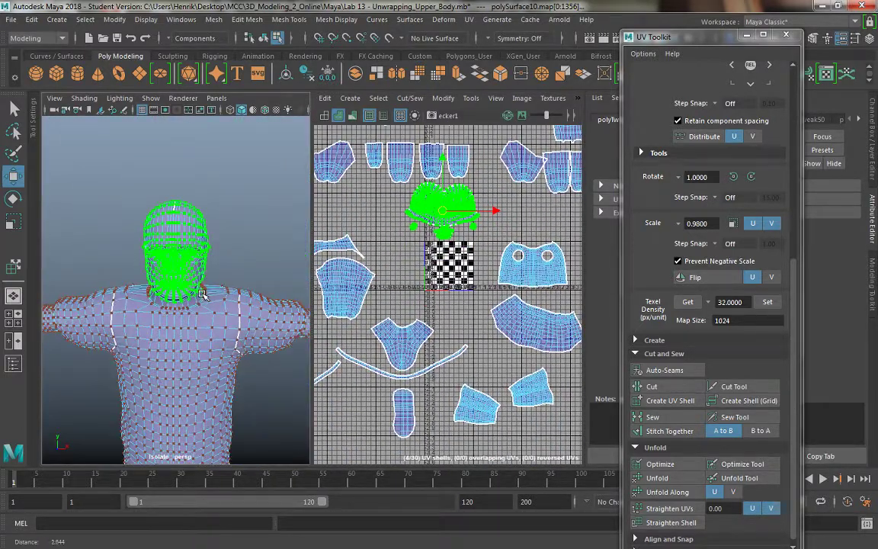
right_click(194, 253)
right_drag(194, 253, 230, 167)
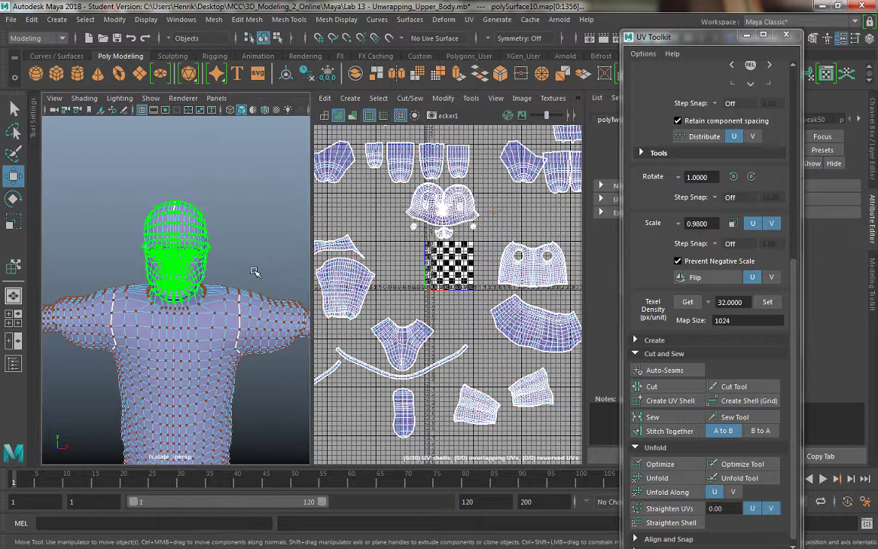
click(249, 277)
- Enlarge the perspective view, turn off isolation to show the whole character and select the character's left eyeball
alt+drag(249, 334, 200, 340)
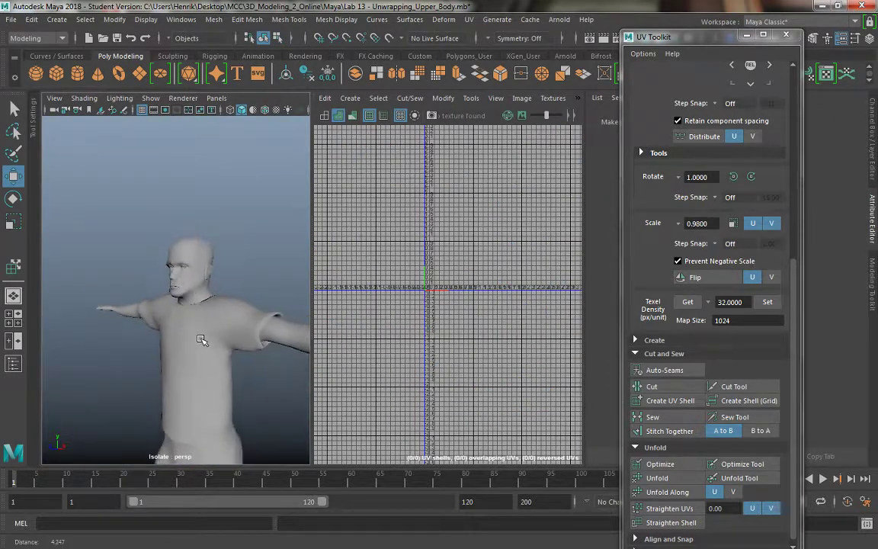
alt+drag(199, 276, 216, 284)
key(space)
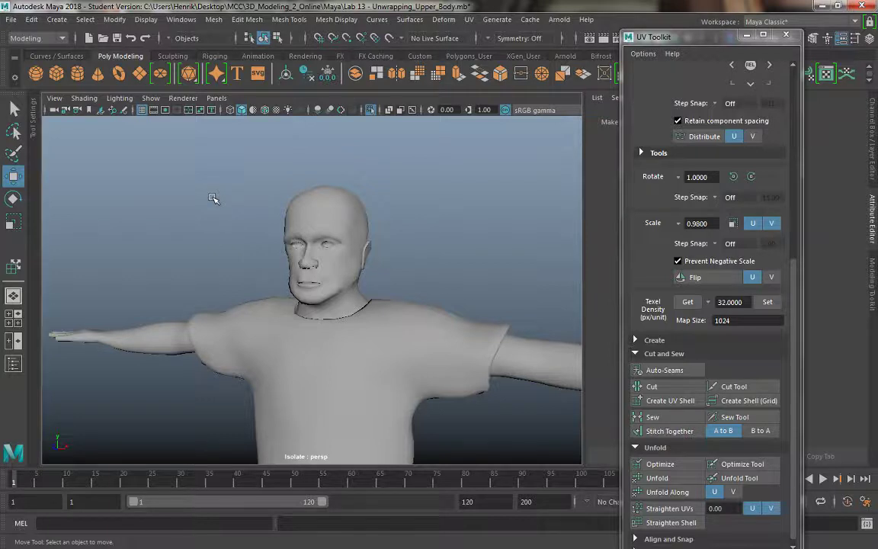
alt+right_drag(239, 220, 337, 335)
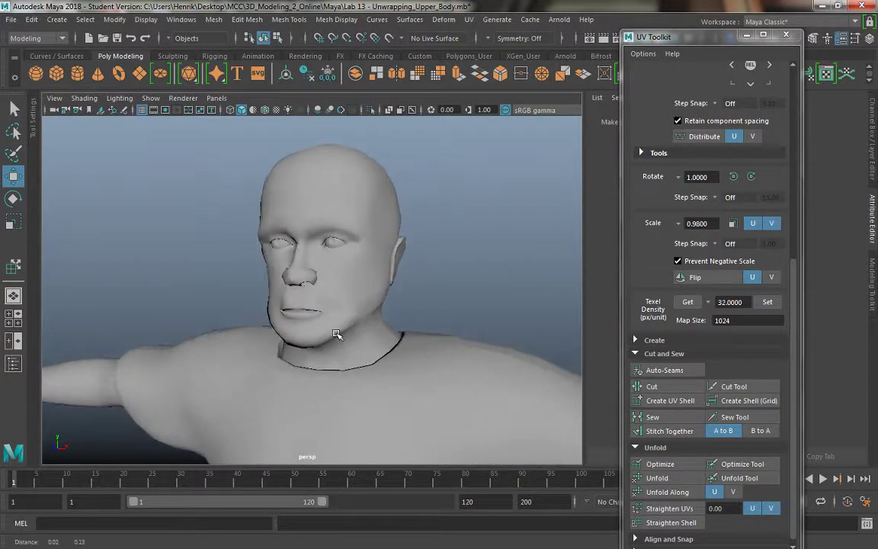
alt+middle_drag(337, 334, 326, 349)
alt+right_drag(325, 349, 336, 355)
click(338, 263)
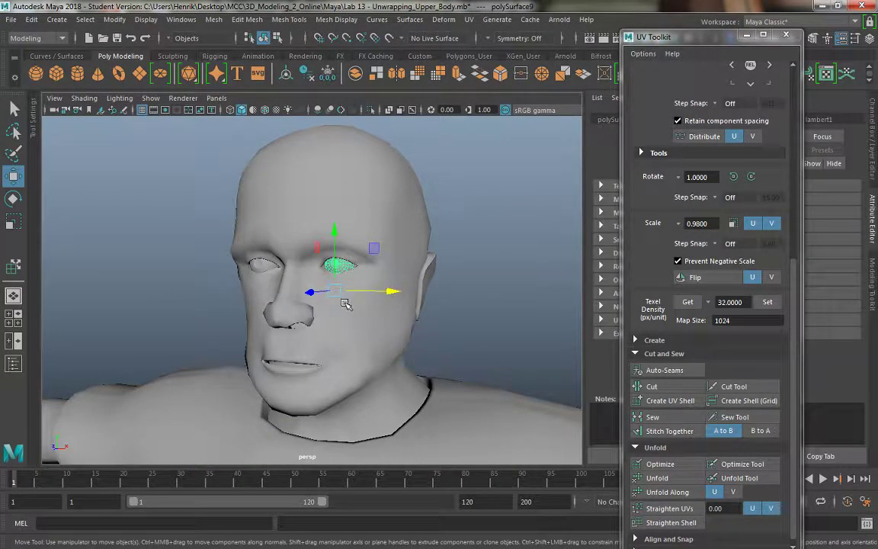
- Restore the side-by-side view with the UV editor and frame the selected eyeball to examine its mesh and UV shells
alt+drag(268, 297, 323, 312)
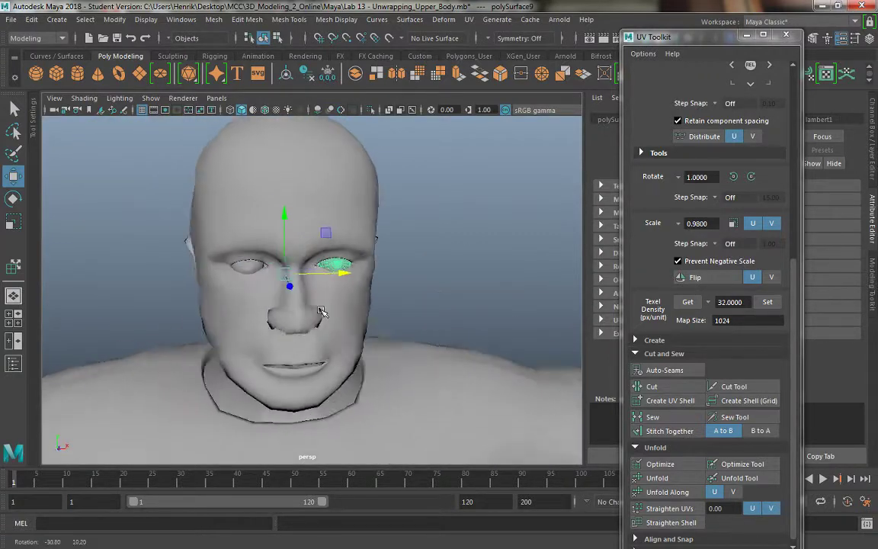
alt+right_drag(323, 312, 347, 349)
alt+drag(347, 348, 352, 321)
key(space)
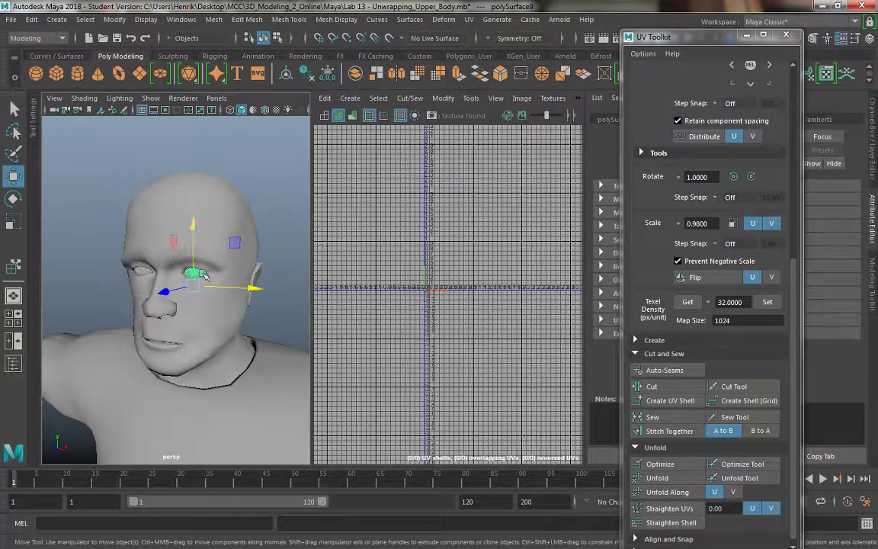
key(f)
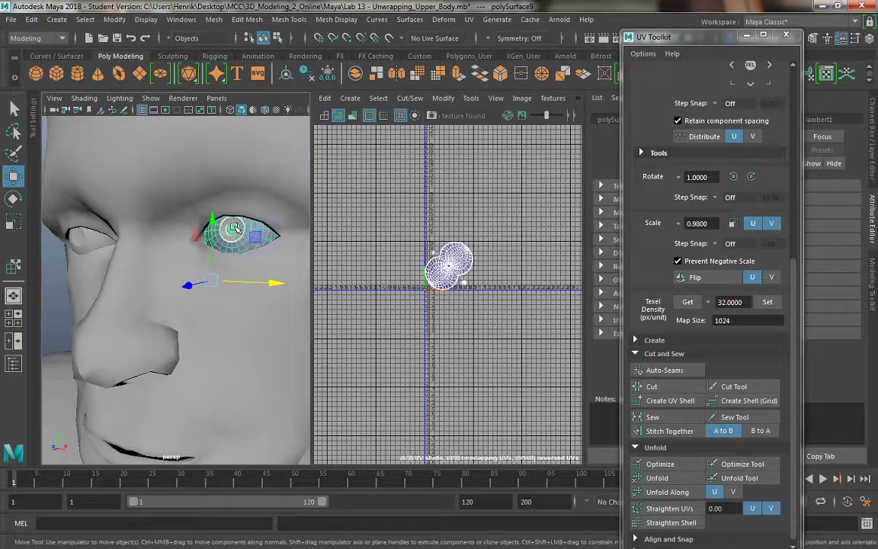
key(f)
alt+middle_drag(487, 380, 391, 341)
scroll(207, 260, up, 1)
scroll(207, 261, up, 4)
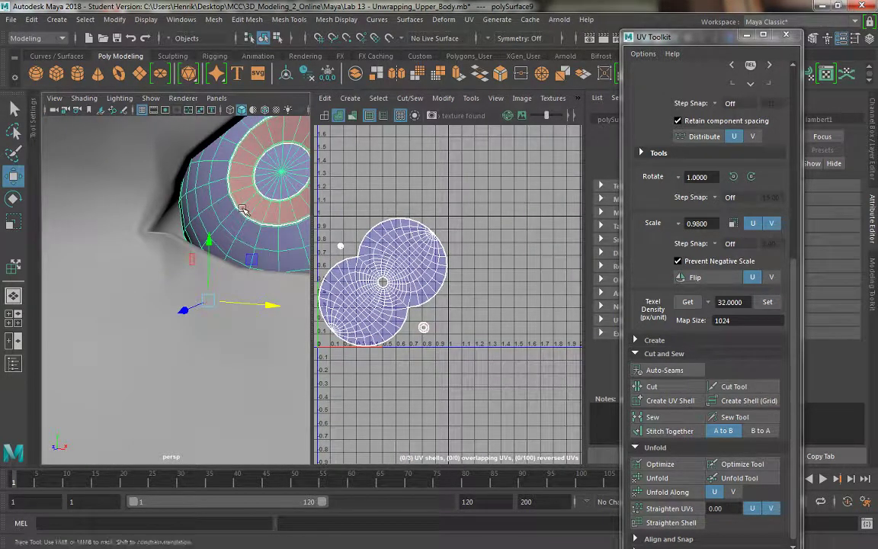
alt+drag(241, 201, 243, 188)
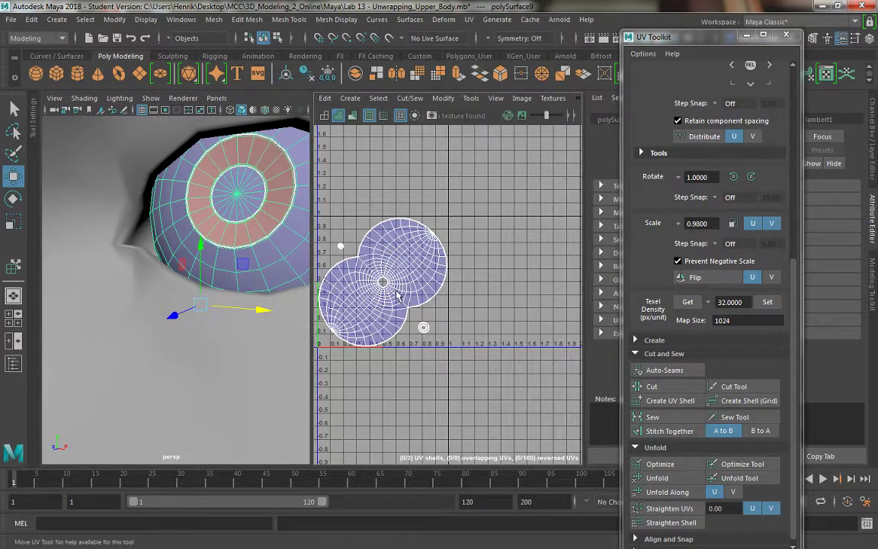
- Flip the small ring-shaped UV shell of the character's left eyeball in U, using Move UV Shell to select it, and clear the selection
alt+middle_drag(396, 295, 386, 296)
scroll(386, 295, up, 1)
click(471, 99)
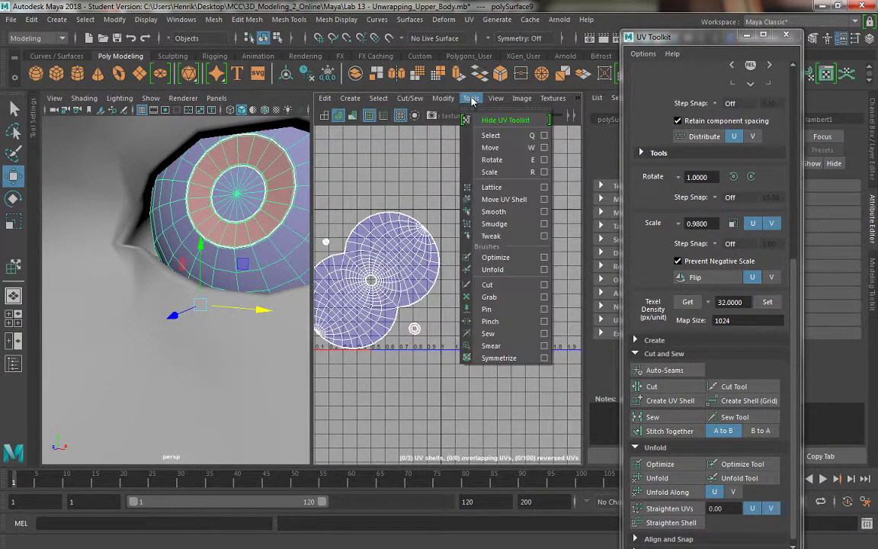
click(503, 199)
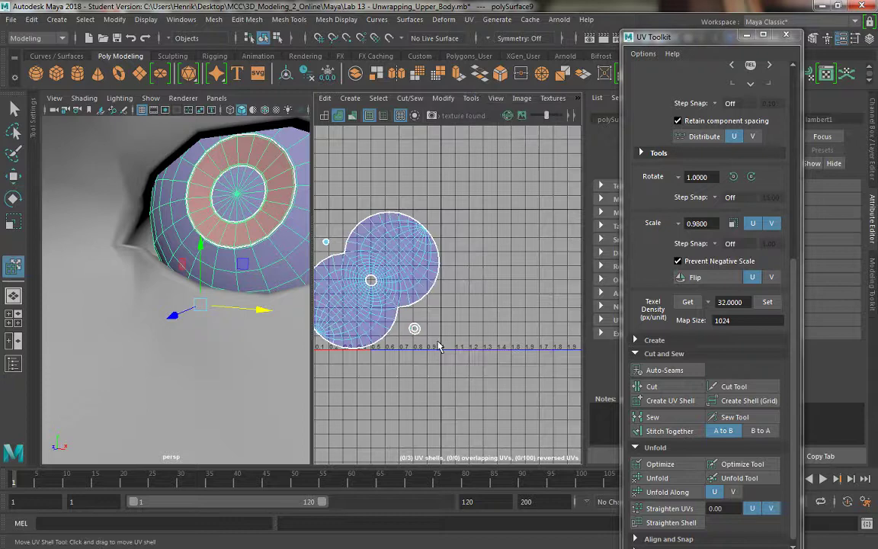
click(404, 320)
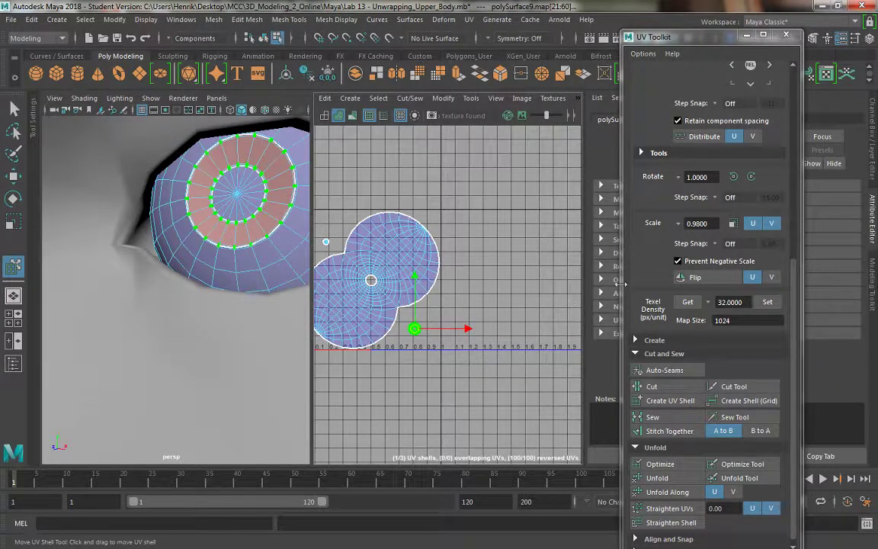
scroll(662, 333, up, 1)
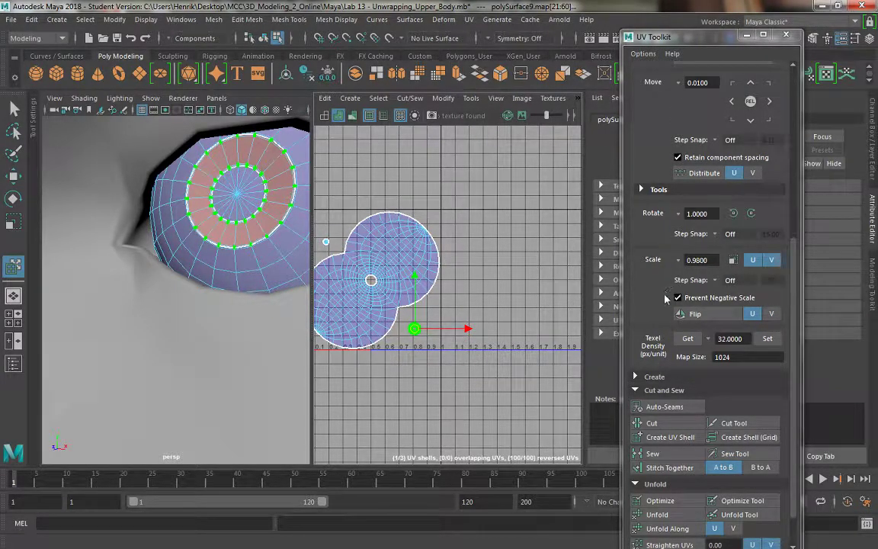
scroll(639, 243, up, 5)
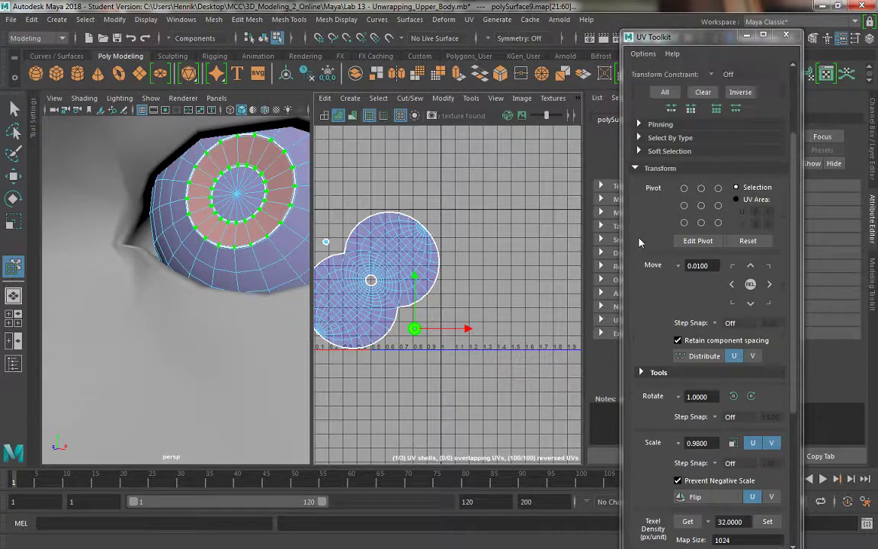
scroll(678, 238, down, 4)
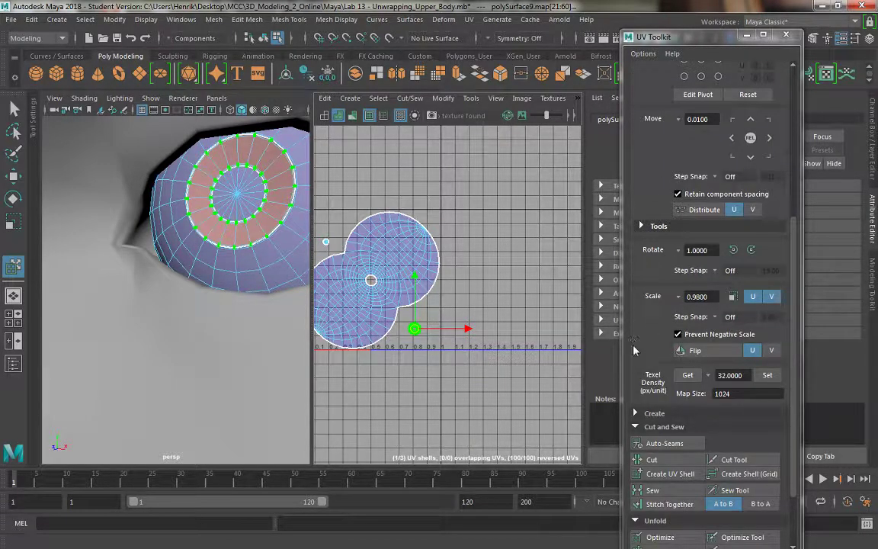
click(693, 350)
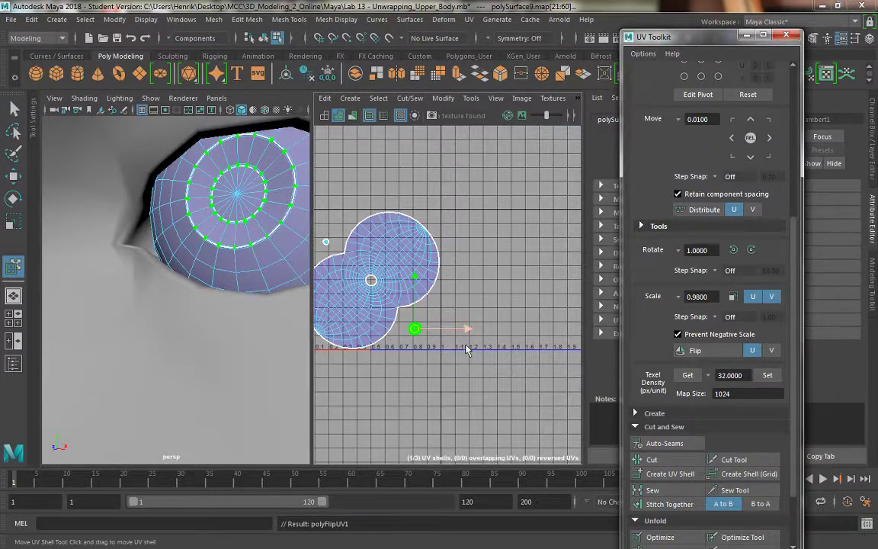
click(399, 327)
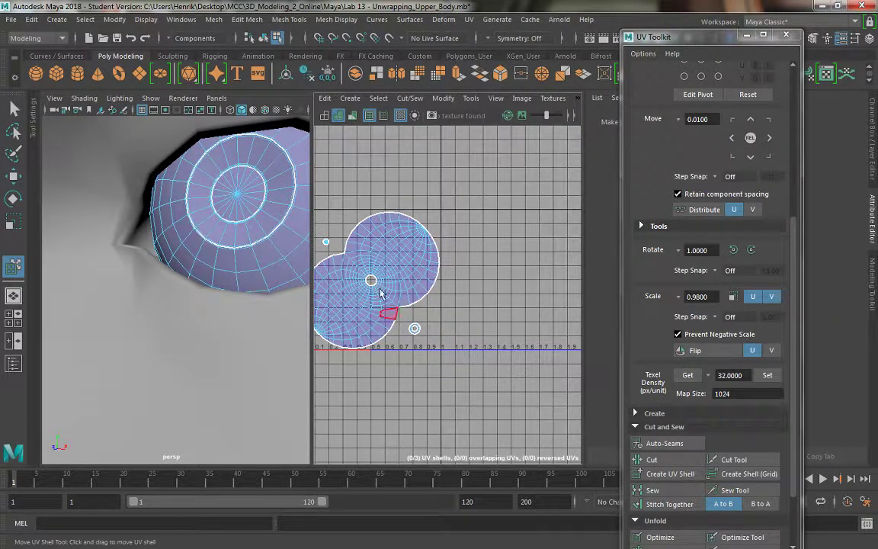
- Return the left eyeball to object mode, show its channel values and freeze its transformations
scroll(229, 250, down, 5)
right_drag(187, 185, 214, 204)
drag(715, 46, 514, 48)
click(867, 149)
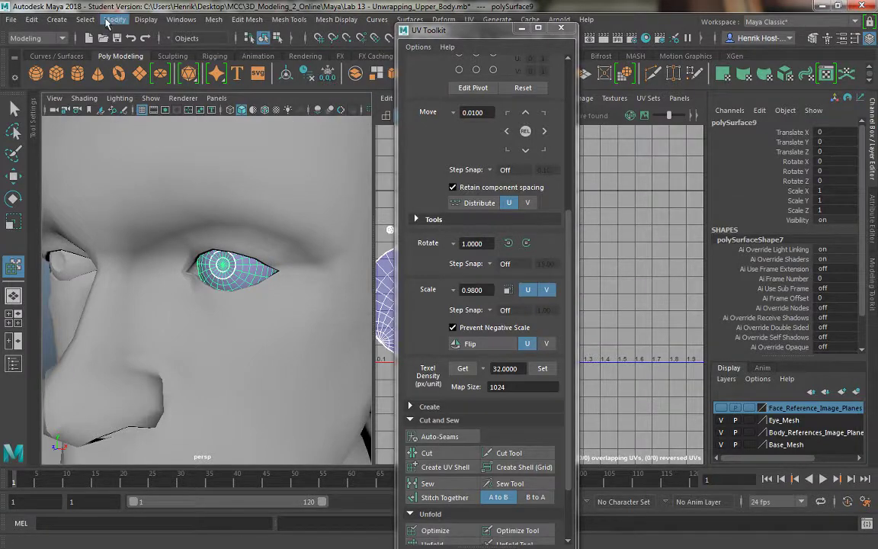
click(115, 19)
click(144, 75)
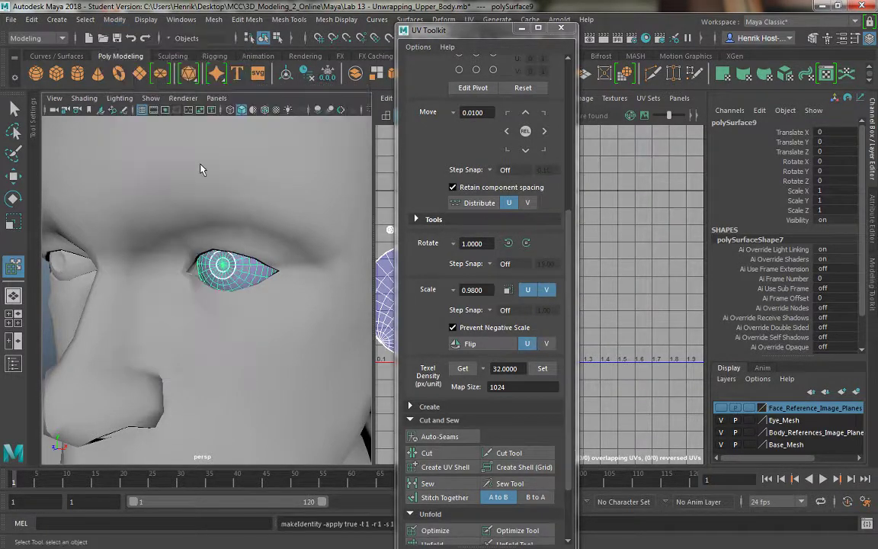
- Select the character's right eyeball and freeze its transformations as well
alt+drag(259, 285, 122, 235)
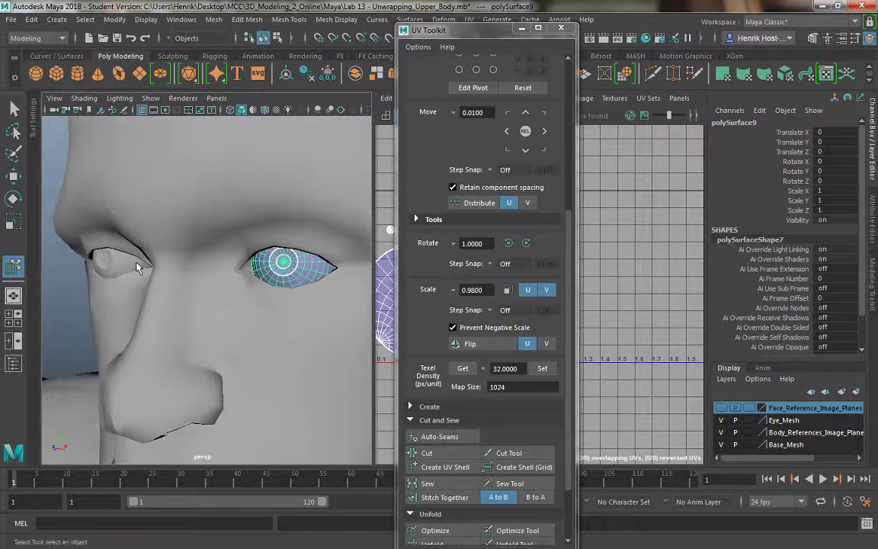
click(119, 268)
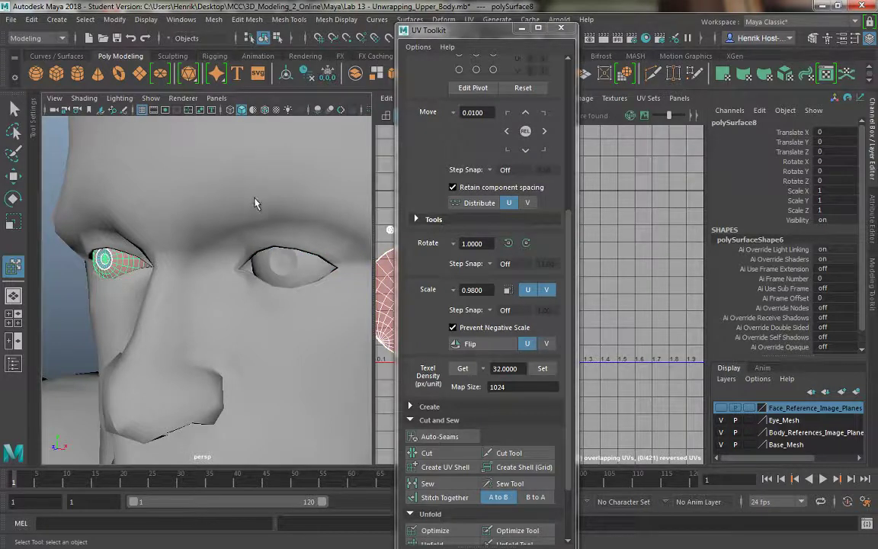
key(g)
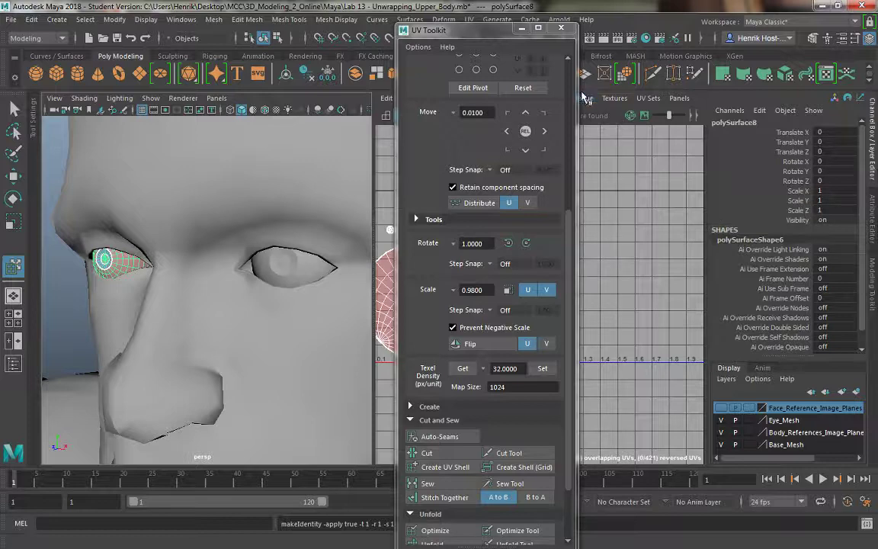
- Uncover the UV editor, frame the right eyeball's UV shells and select its large shell with Move UV Shell
drag(510, 36, 787, 74)
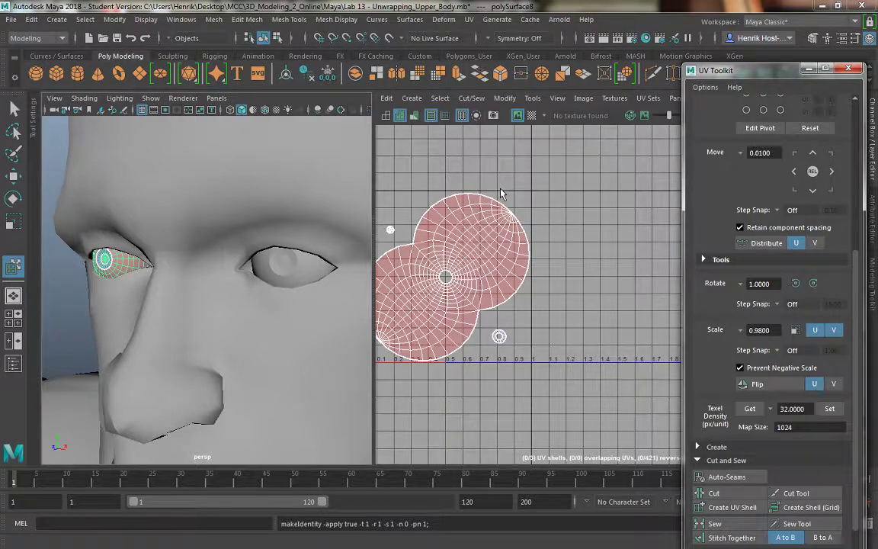
scroll(501, 193, up, 6)
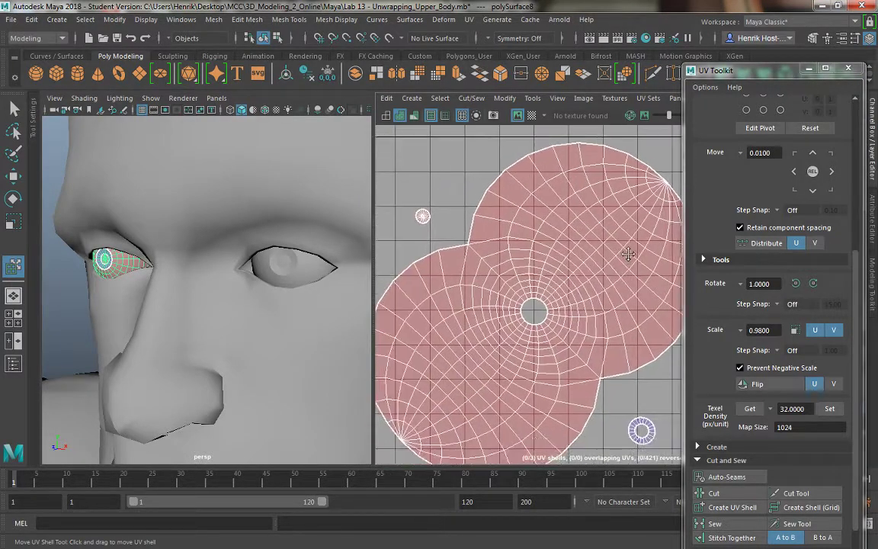
alt+middle_drag(628, 254, 637, 239)
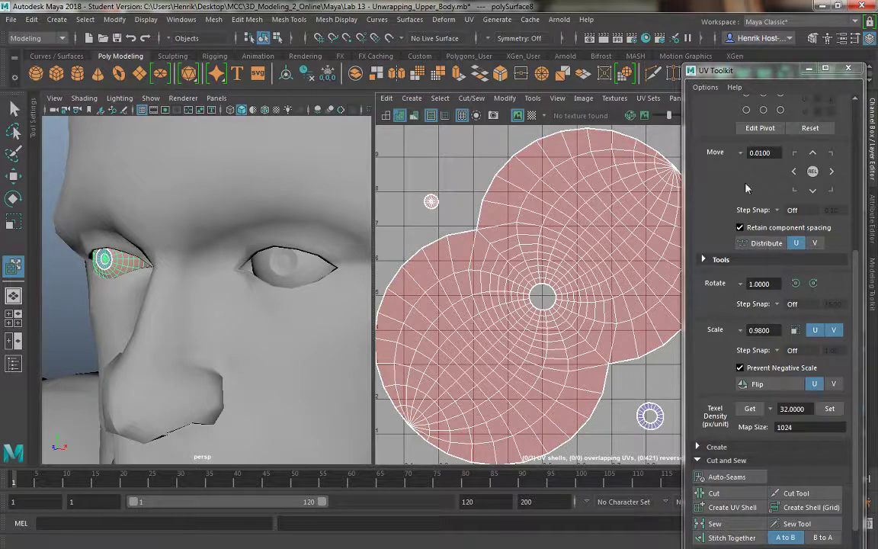
click(535, 100)
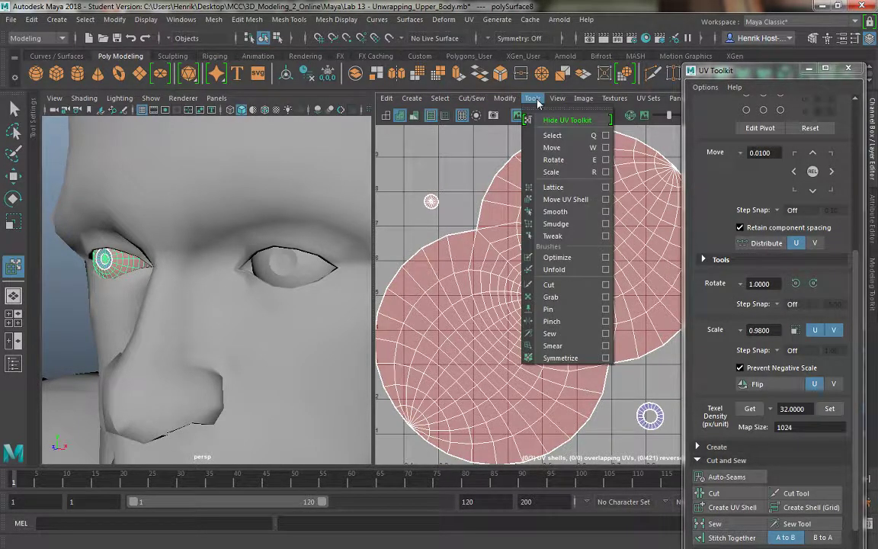
click(564, 199)
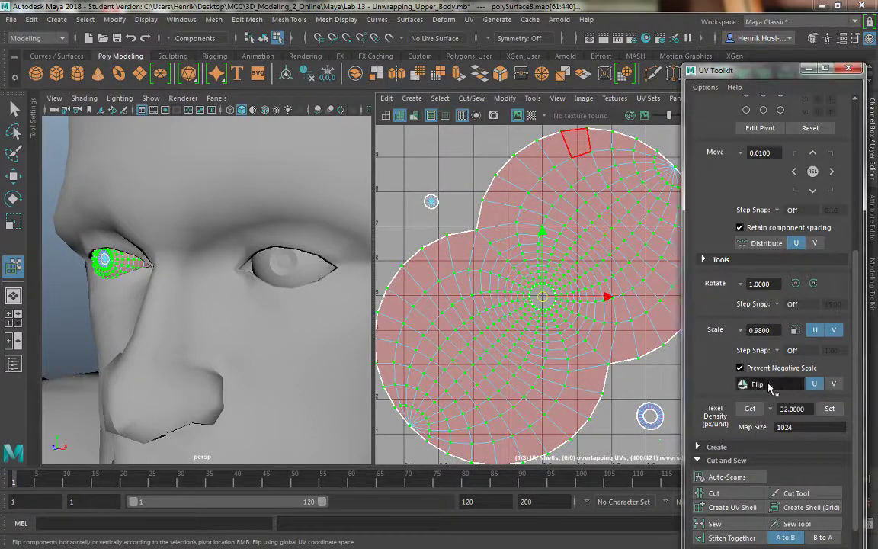
- Try flipping only the right eyeball's large shell in U, and undo the flip
click(754, 383)
alt+middle_drag(432, 201, 434, 206)
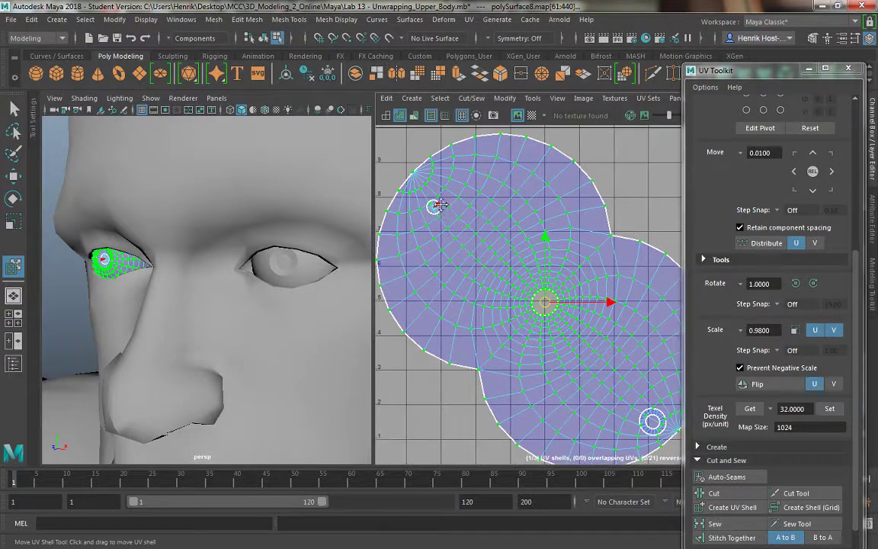
key(ctrl+z)
- Add the small disc and ring shells to the selection, flip all three right eyeball shells together in U, and deselect them
scroll(426, 202, up, 5)
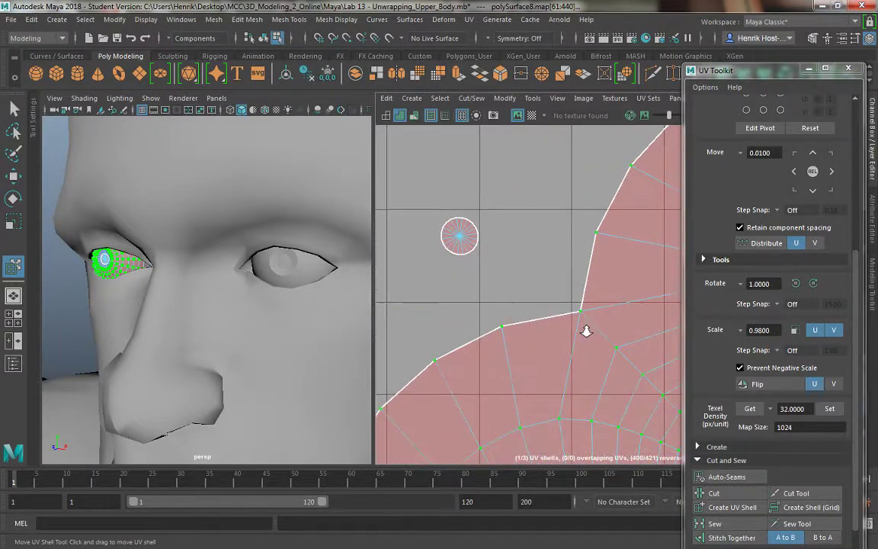
shift+click(469, 230)
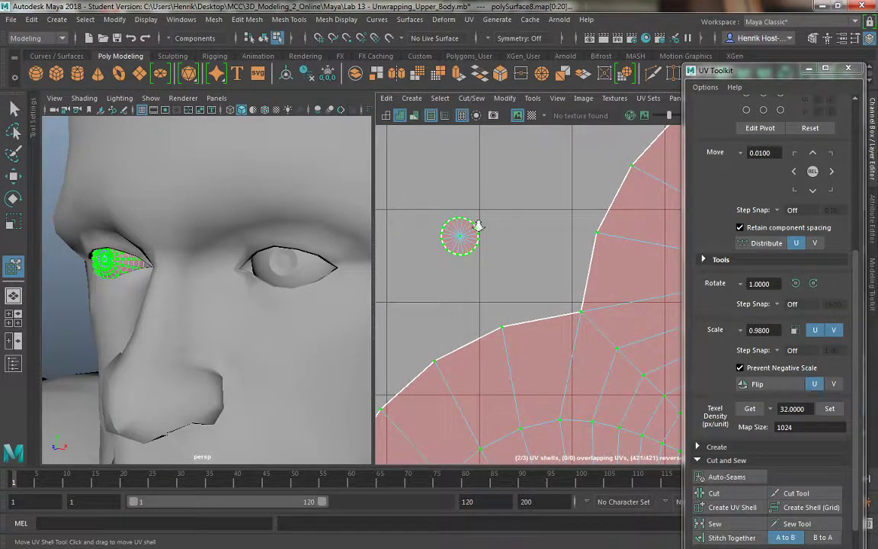
alt+middle_drag(530, 263, 439, 104)
scroll(519, 213, down, 4)
alt+middle_drag(582, 329, 496, 251)
scroll(496, 251, down, 5)
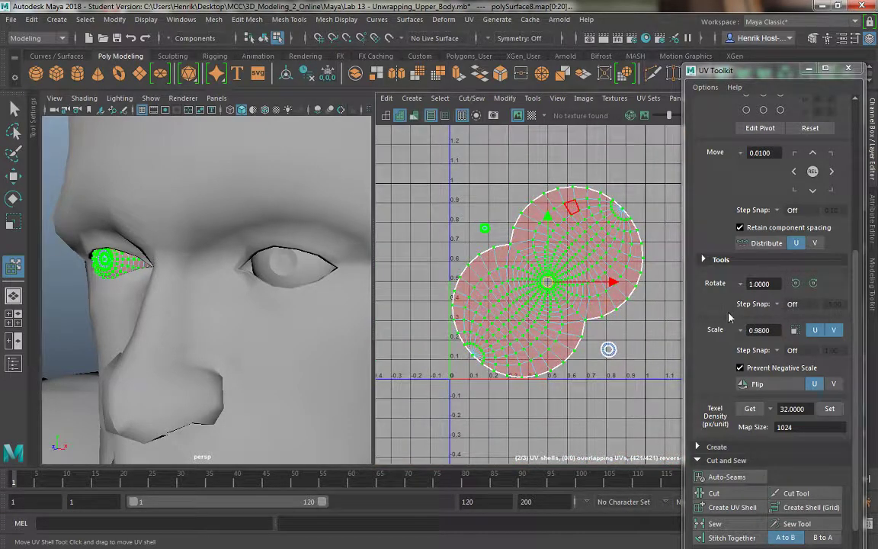
drag(636, 377, 586, 335)
click(752, 383)
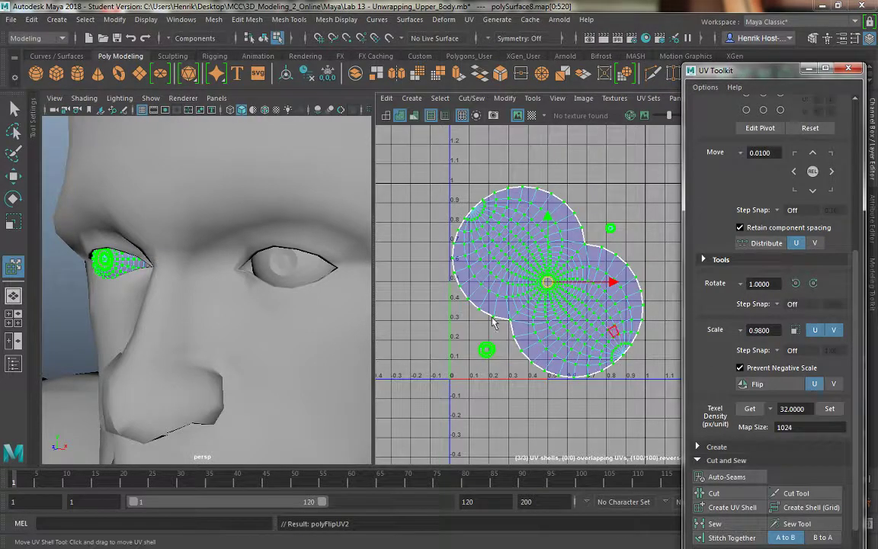
click(419, 301)
- Flip the right eyeball's small ring-shaped shell on its own in U and clear the selection
scroll(461, 343, up, 3)
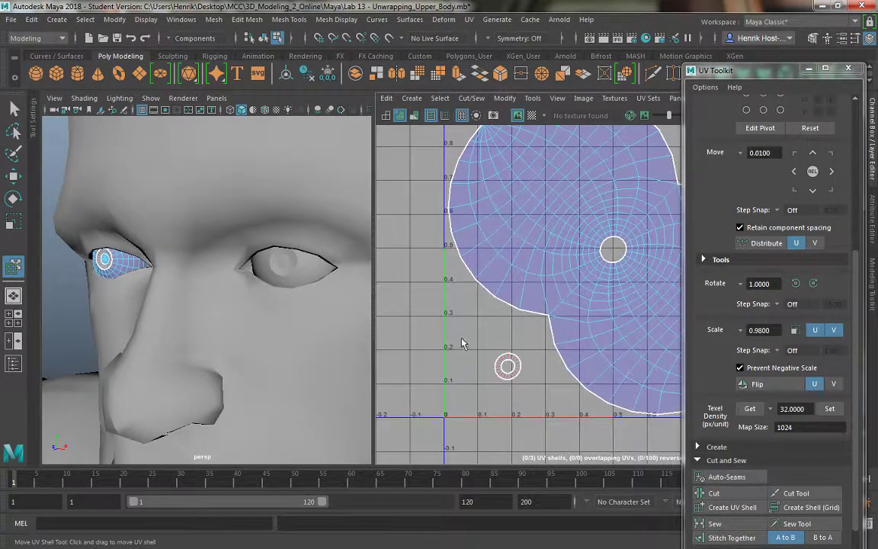
drag(463, 339, 537, 407)
click(748, 387)
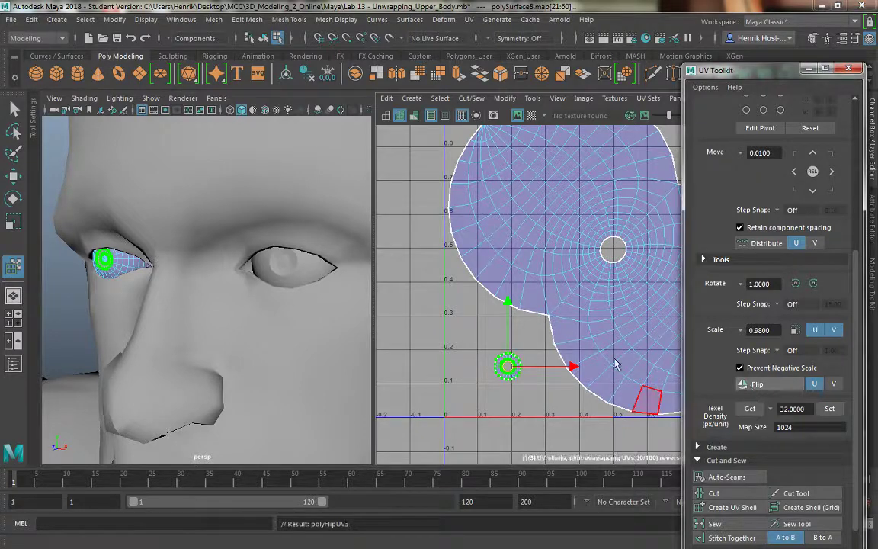
click(483, 358)
scroll(524, 370, down, 1)
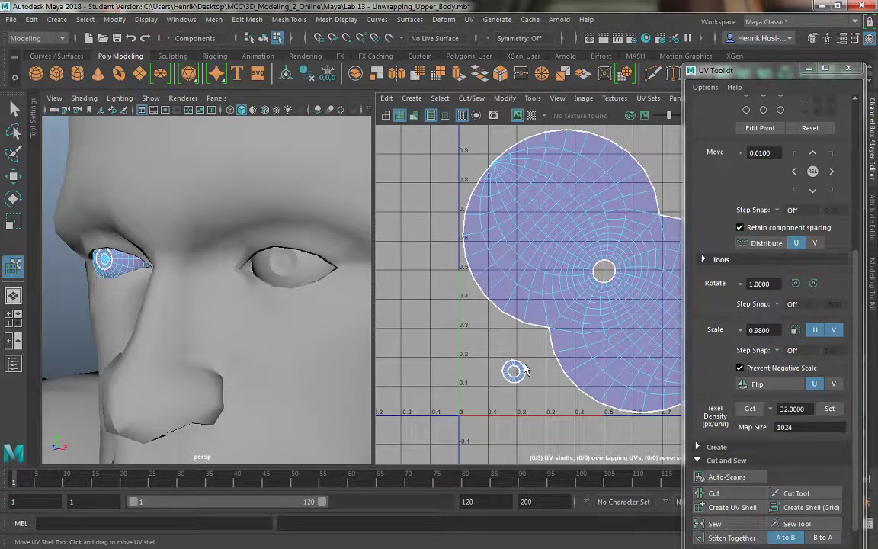
scroll(419, 311, down, 2)
alt+middle_drag(445, 280, 394, 299)
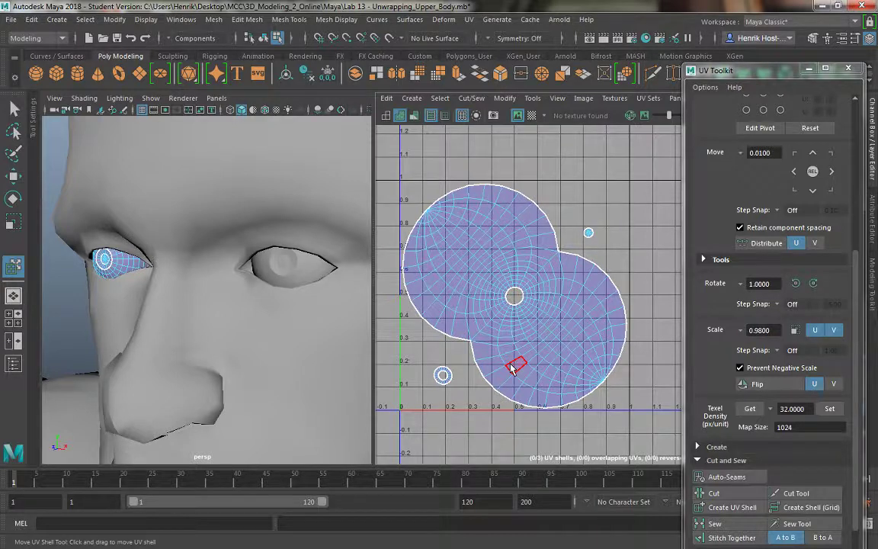
- Check the right eyeball's ring shell, return to object mode and reselect the eyeball to examine its UV layout
click(443, 375)
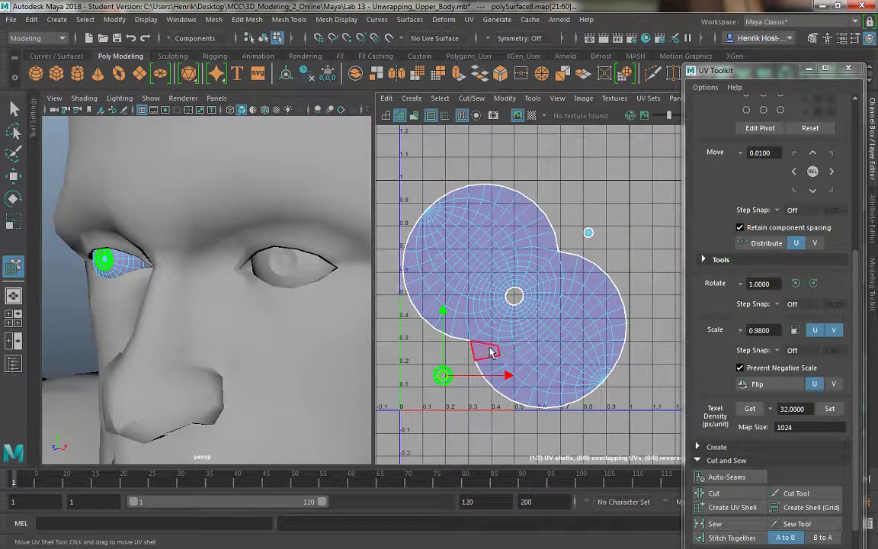
right_drag(294, 186, 355, 168)
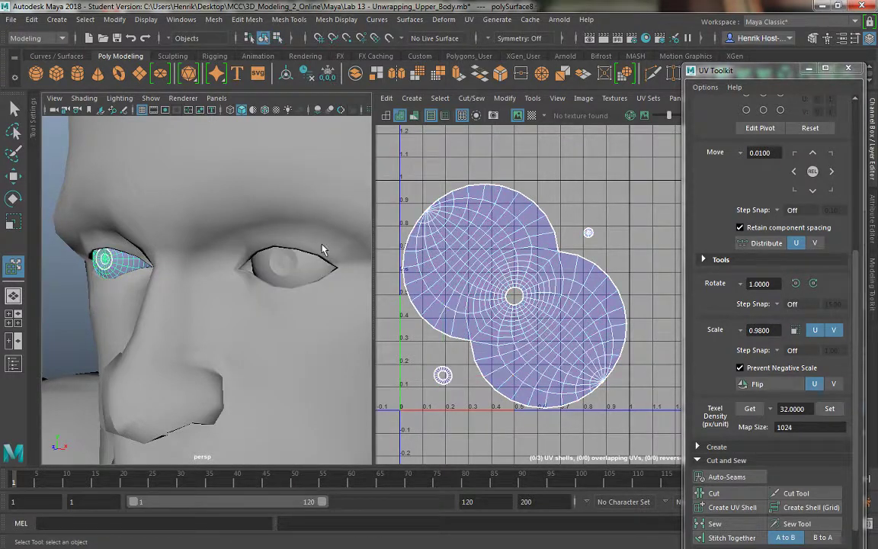
click(381, 326)
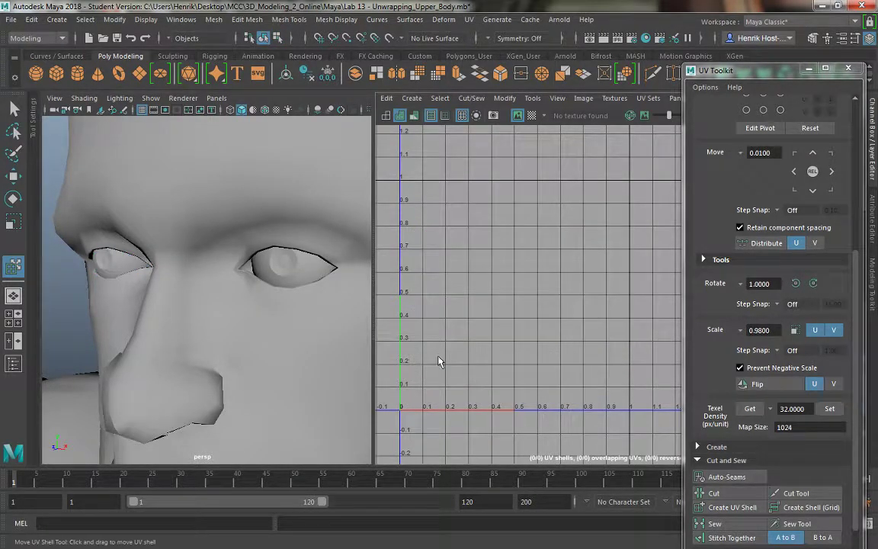
click(112, 264)
- Select the right-hand eyeball's small ring-shaped shell with the Move UV Shell tool and unfold it
click(279, 270)
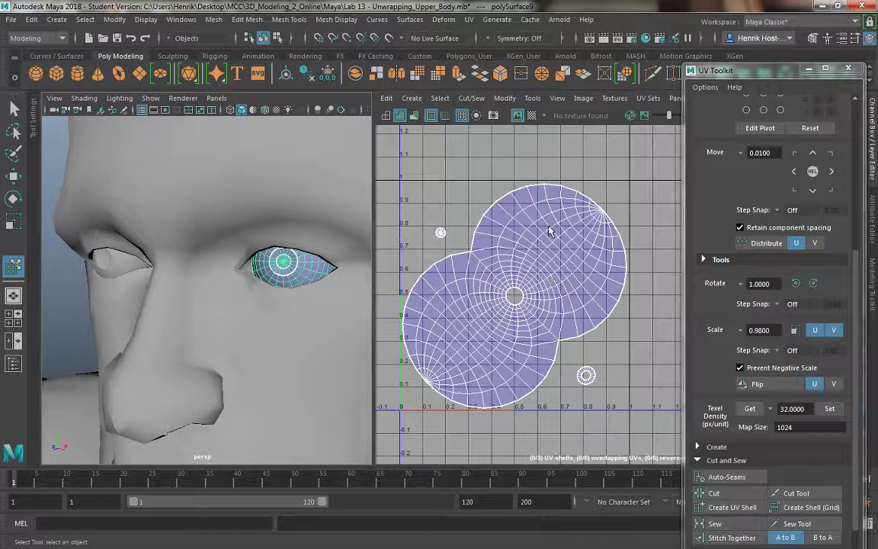
click(531, 99)
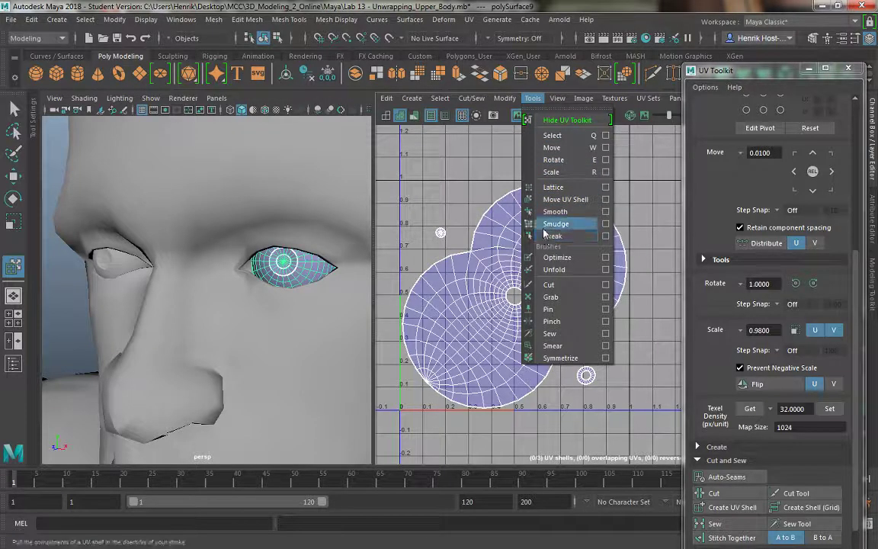
click(555, 199)
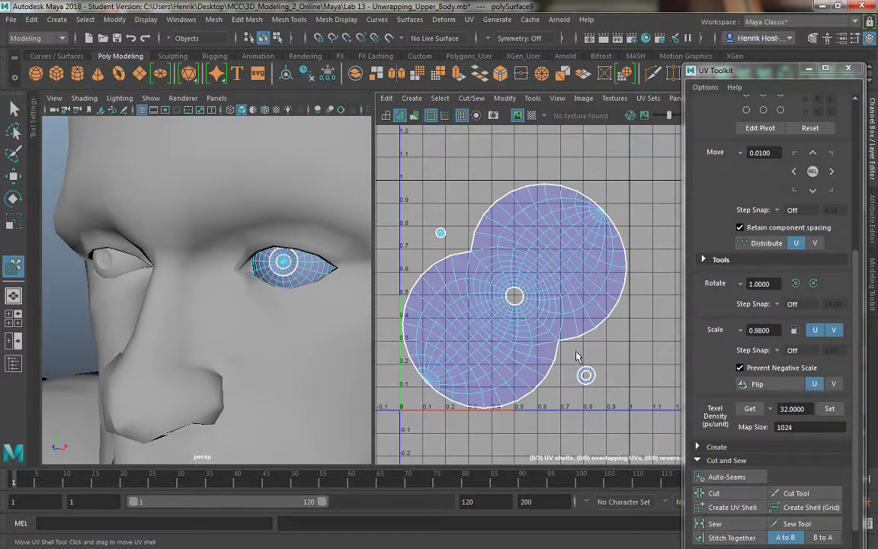
click(555, 367)
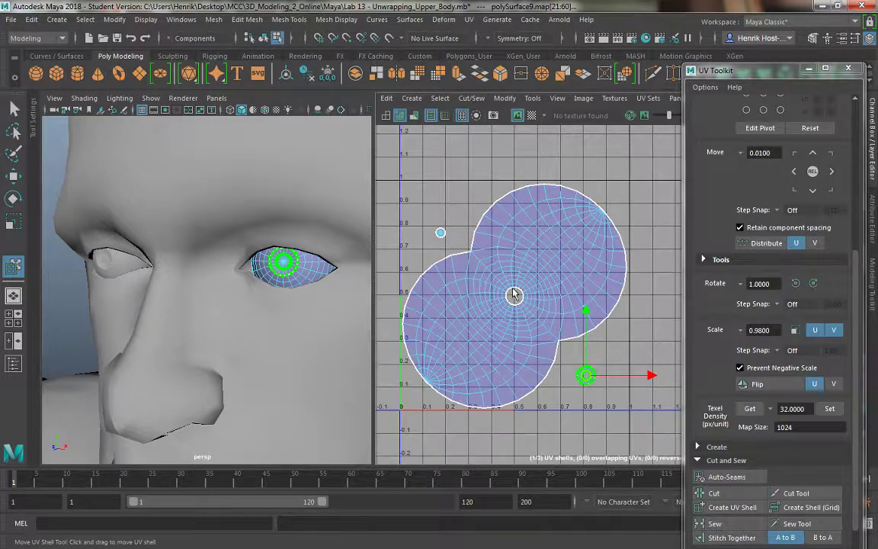
key(r)
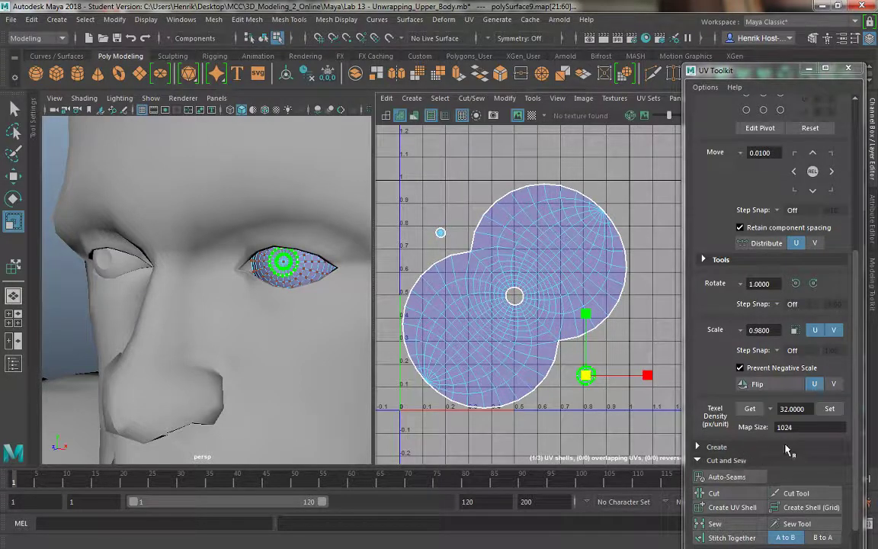
scroll(788, 450, down, 3)
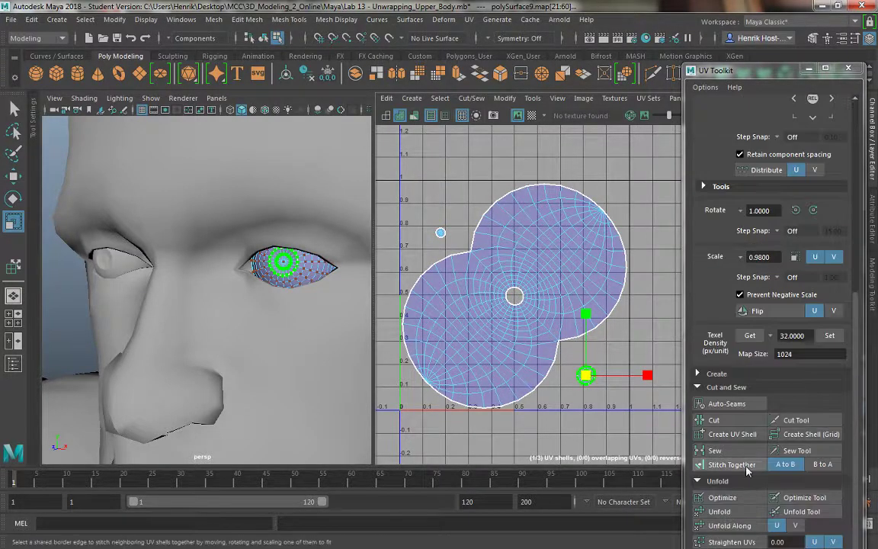
click(723, 511)
- Enlarge the ring shell and move it to fill the empty lower-right corner of the 0–1 UV square beside the large shell
drag(587, 376, 734, 451)
key(w)
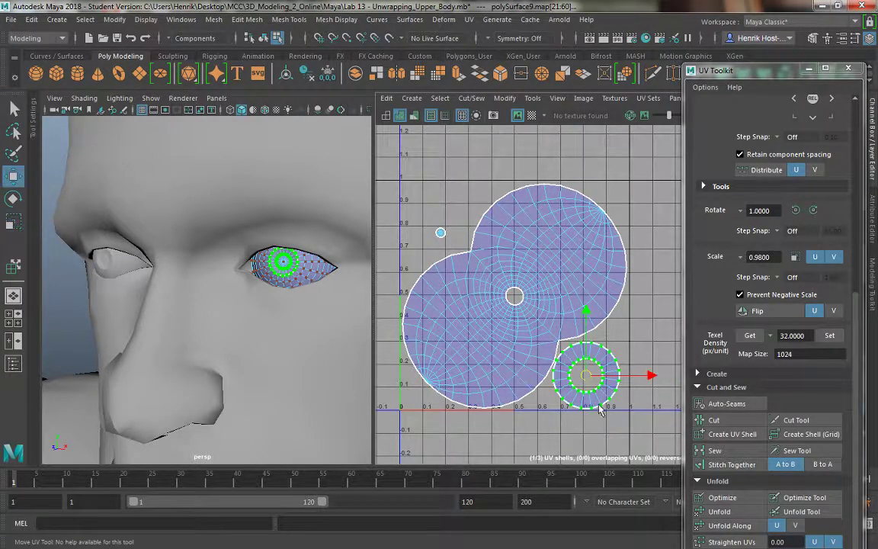
drag(586, 376, 594, 373)
key(r)
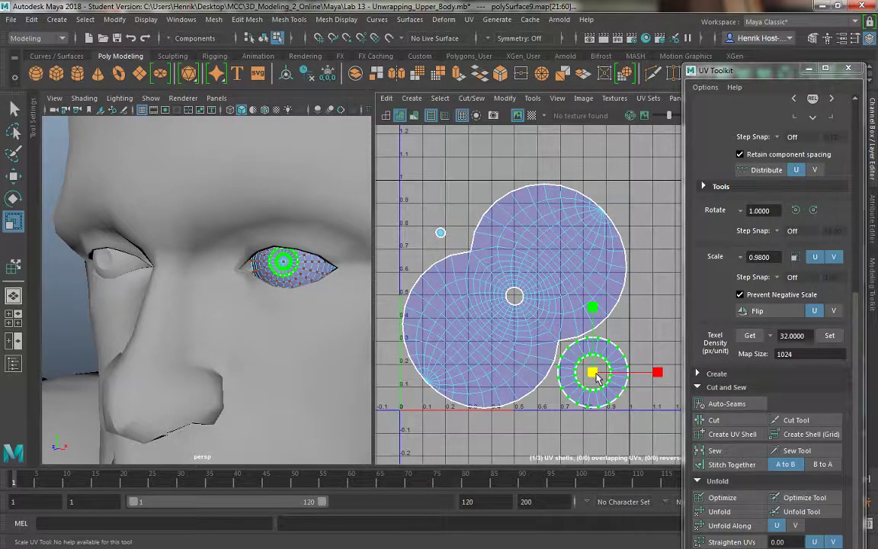
drag(597, 377, 599, 377)
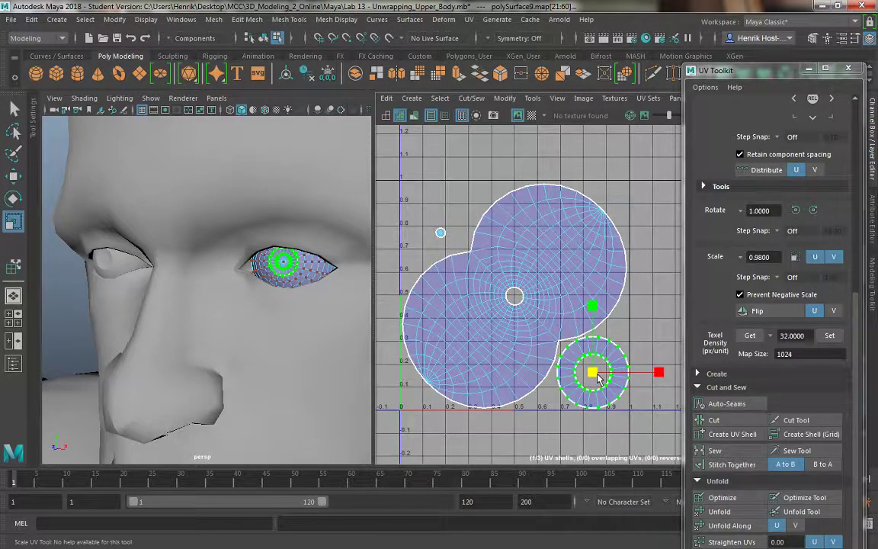
- Unfold the same eyeball's small disc shell, and scale and move it to fill the UV square's upper-left corner without overlapping the large shell
click(441, 233)
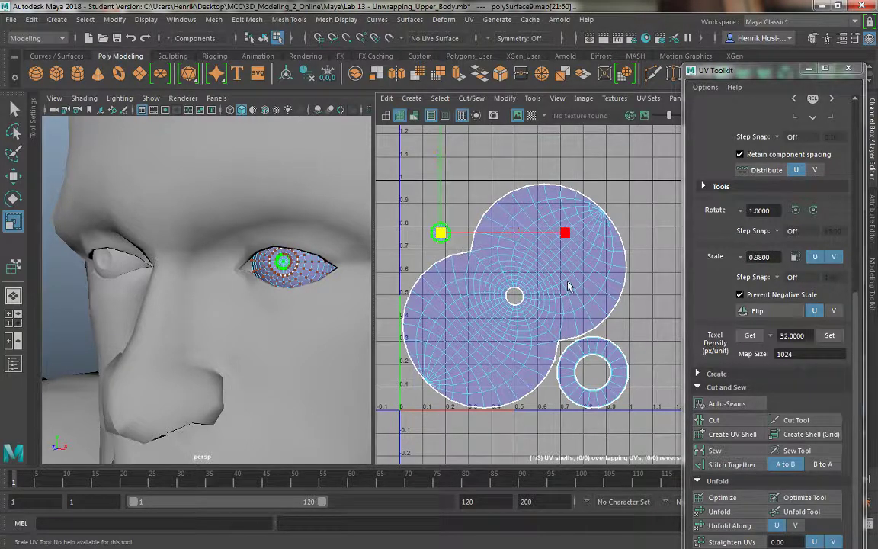
drag(567, 286, 731, 328)
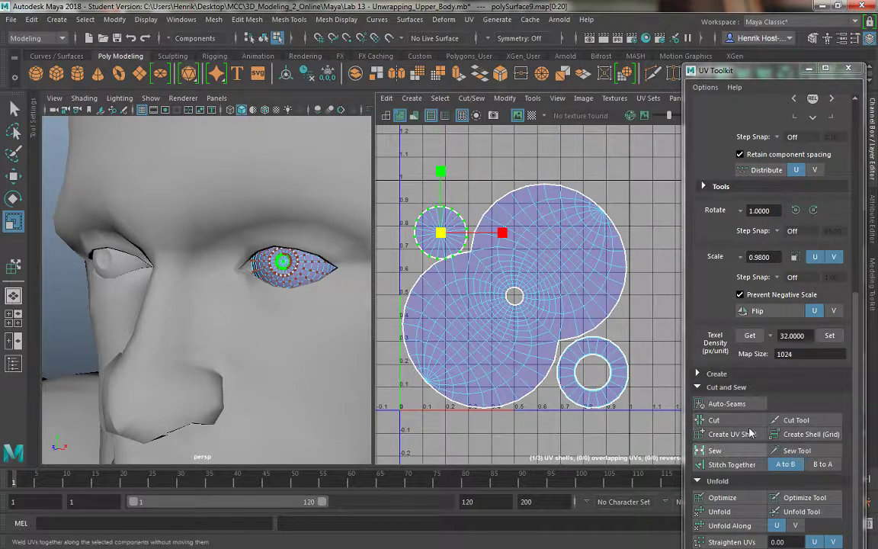
click(716, 512)
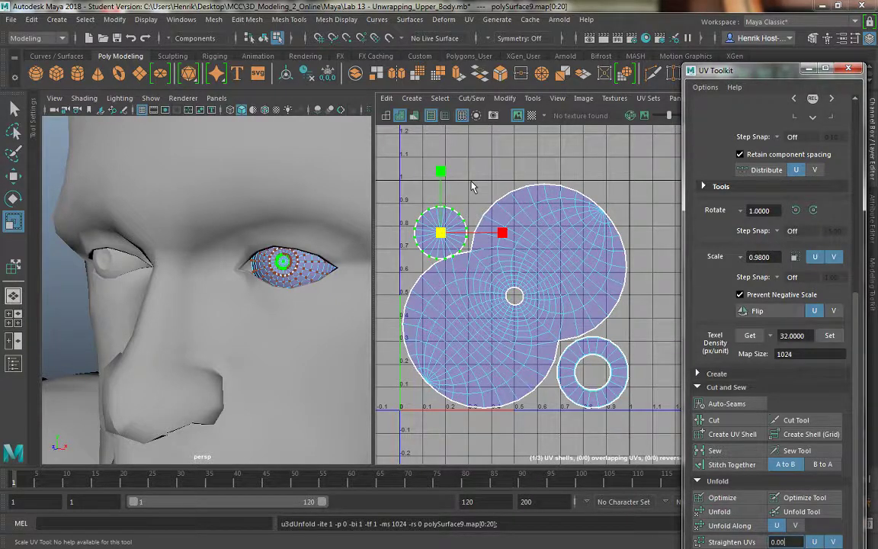
key(w)
drag(444, 236, 442, 220)
key(r)
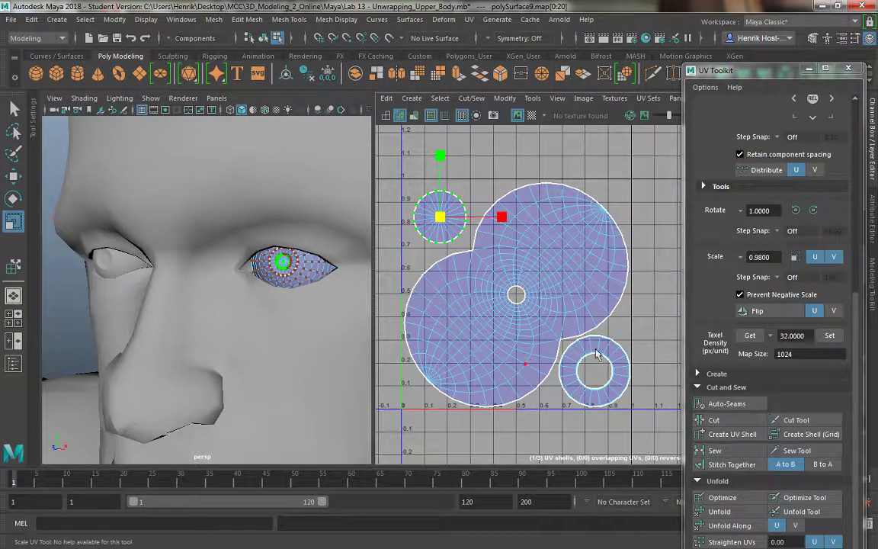
drag(440, 218, 459, 229)
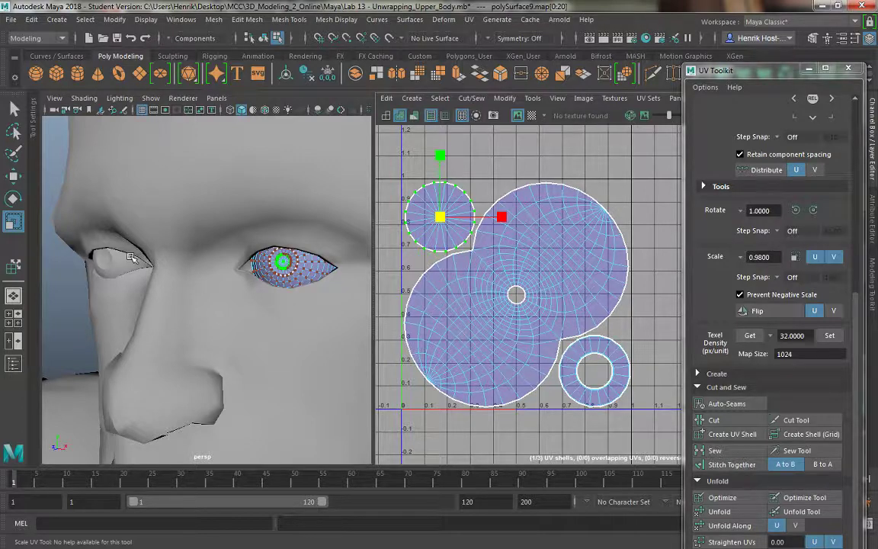
- Return to object mode, select the other eyeball, and unfold its ring-shaped shell picked with the Move UV Shell tool
right_drag(95, 199, 146, 164)
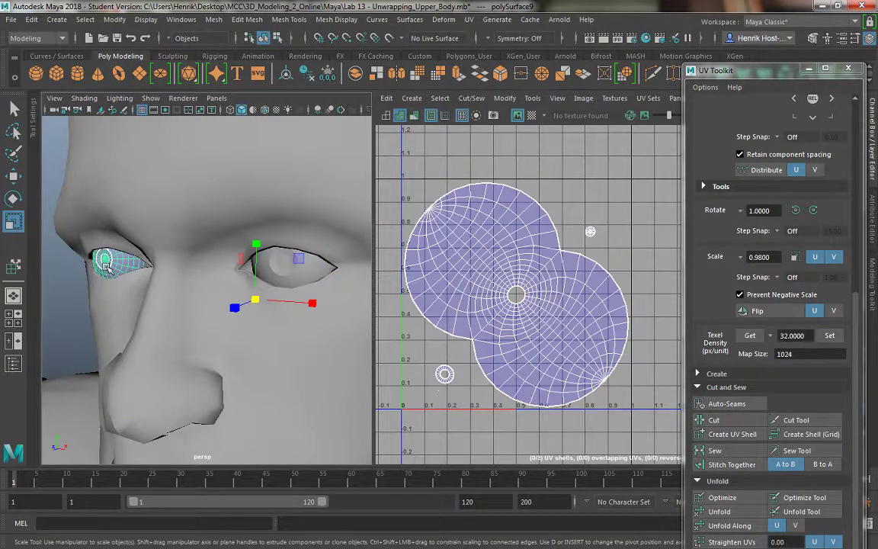
click(106, 265)
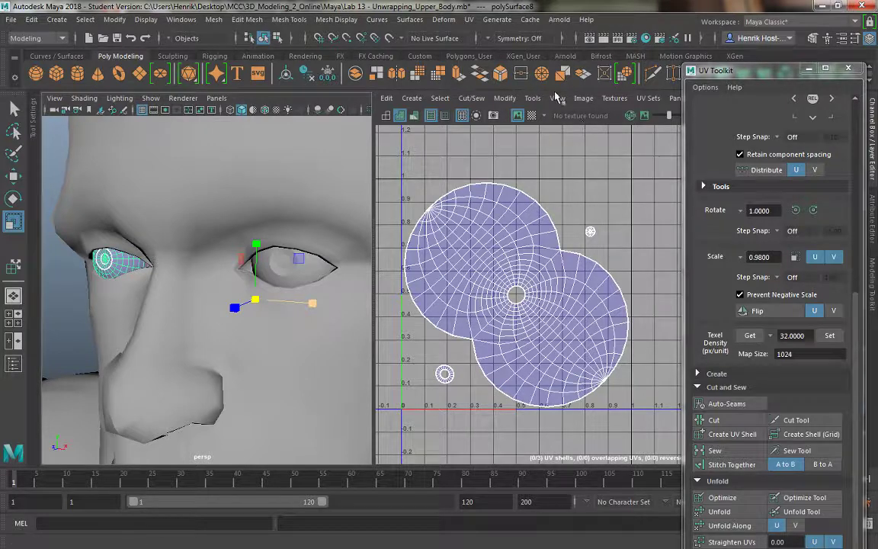
click(531, 98)
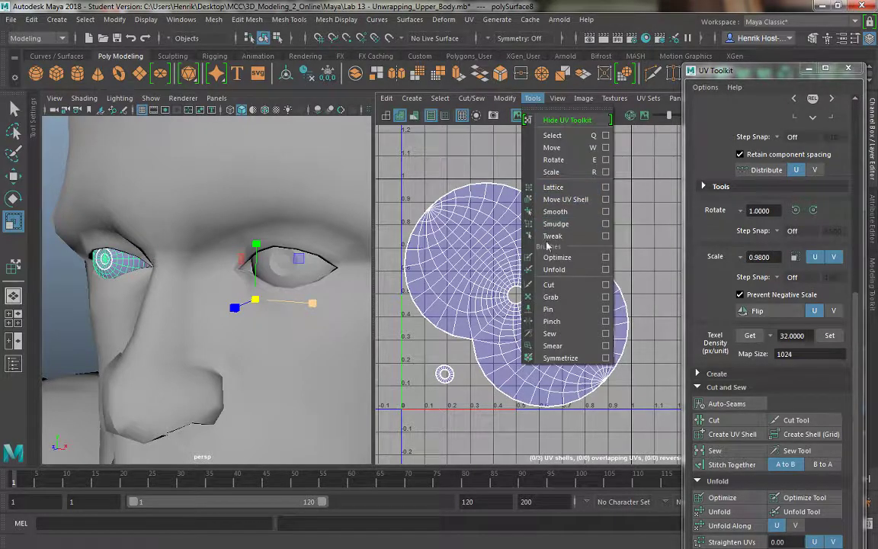
click(556, 199)
click(445, 374)
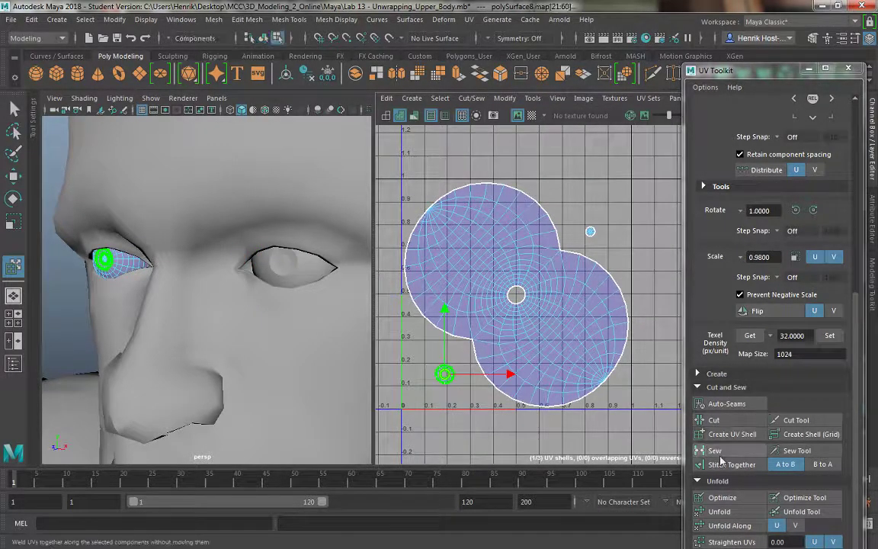
click(715, 512)
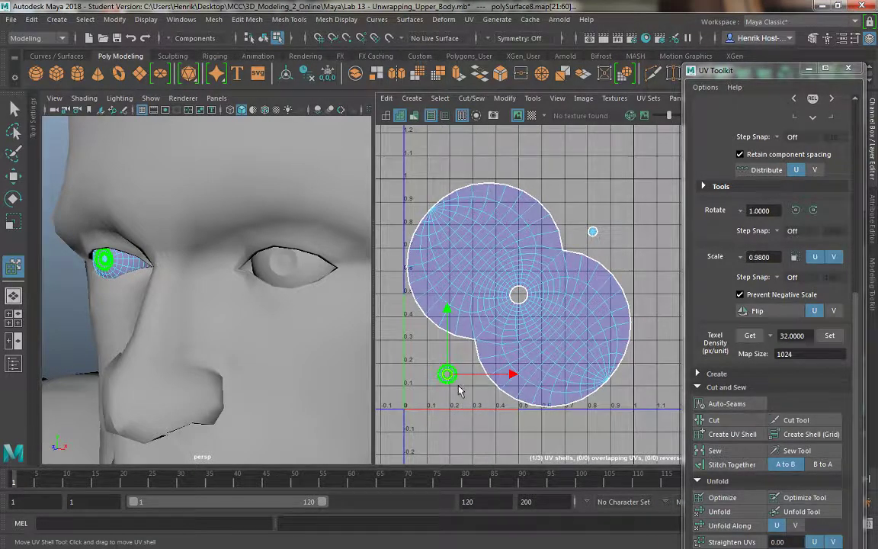
- Enlarge this eyeball's ring shell and fit it into the lower-left corner of the UV square beside the large shell
key(r)
drag(447, 376, 611, 439)
key(w)
drag(447, 373, 445, 376)
key(r)
key(w)
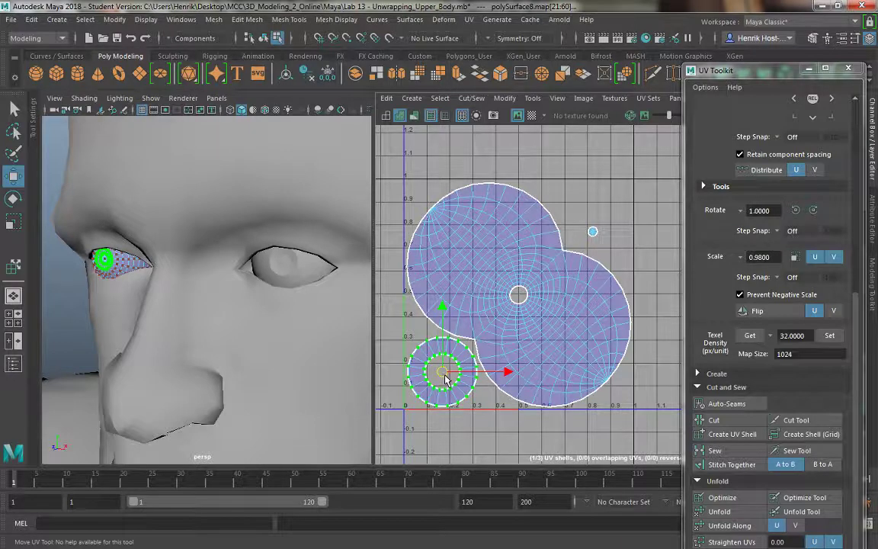
key(r)
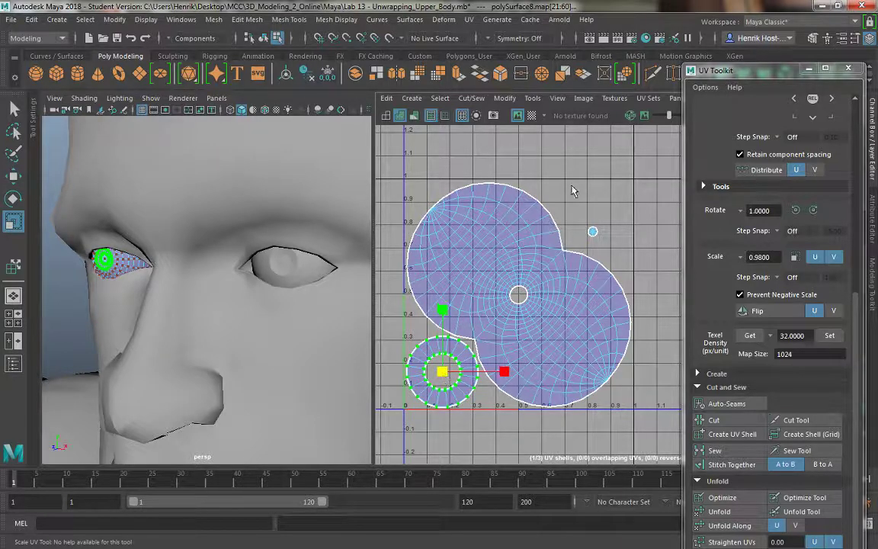
- Unfold this eyeball's small disc shell, enlarge and move it into the UV square's upper-right corner, and clear the selection
drag(570, 202, 606, 238)
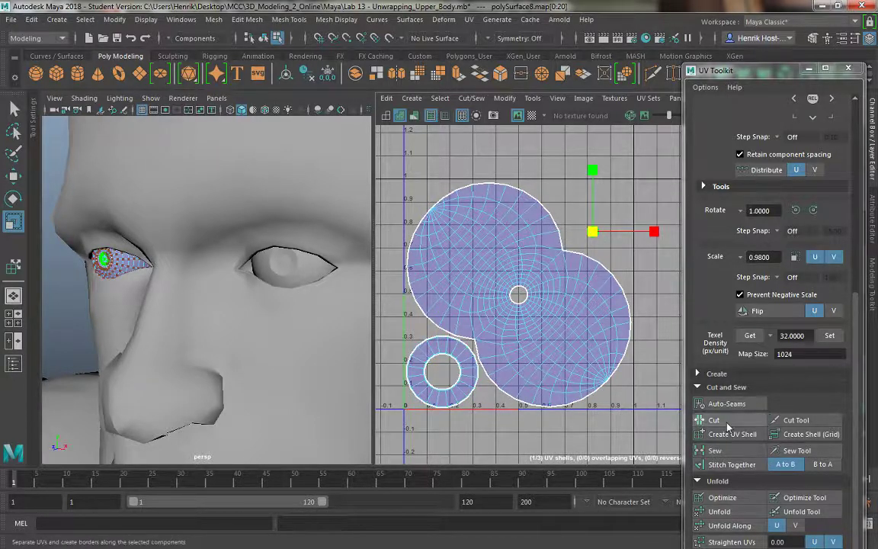
click(729, 512)
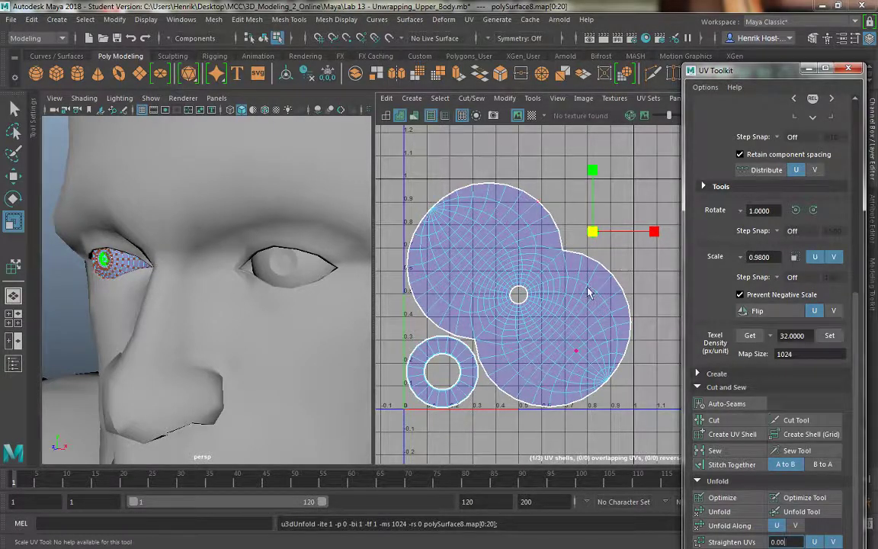
drag(592, 232, 877, 364)
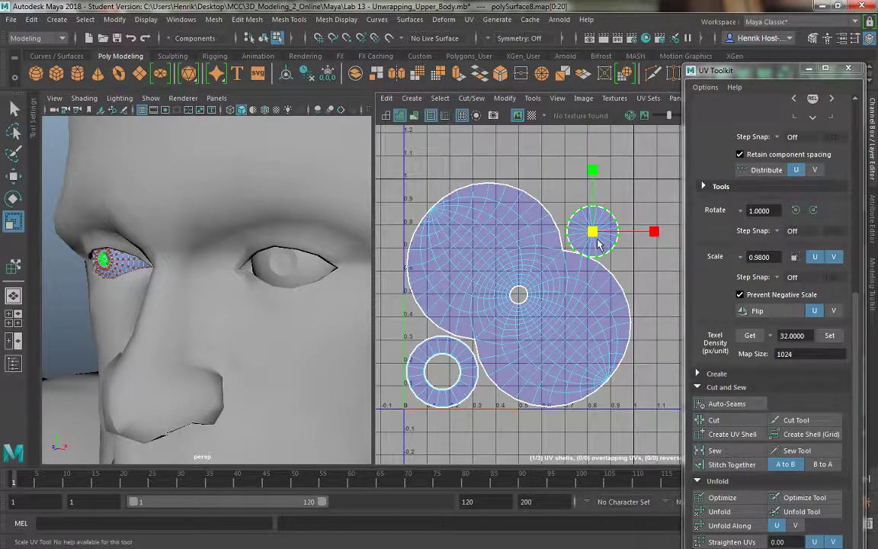
key(w)
mouse_move(594, 236)
mouse_down()
mouse_move(610, 218)
mouse_move(594, 218)
mouse_move(625, 241)
mouse_move(601, 223)
mouse_up()
key(r)
key(w)
key(r)
click(508, 165)
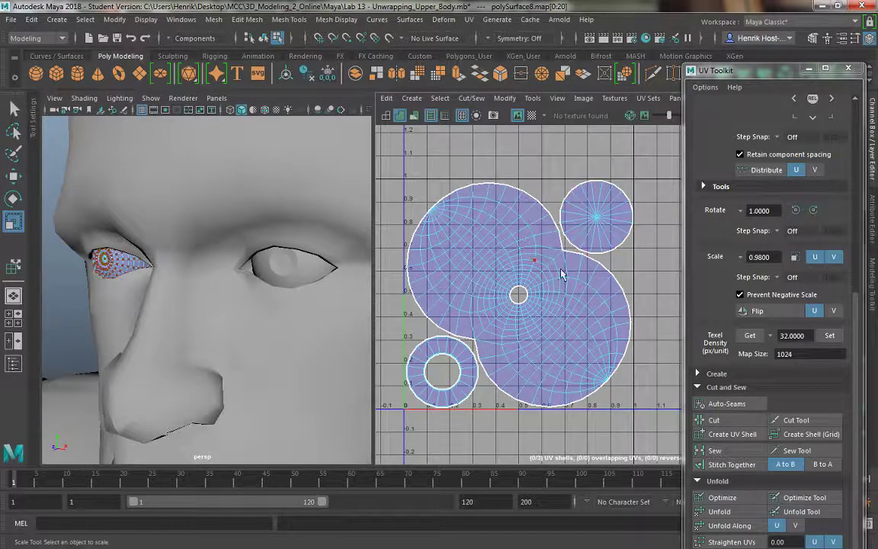
- Check the disc shell's outer edge against the border of the 0–1 UV square up close
click(597, 204)
alt+middle_drag(492, 152, 426, 165)
alt+right_drag(503, 176, 638, 358)
alt+middle_drag(482, 288, 373, 302)
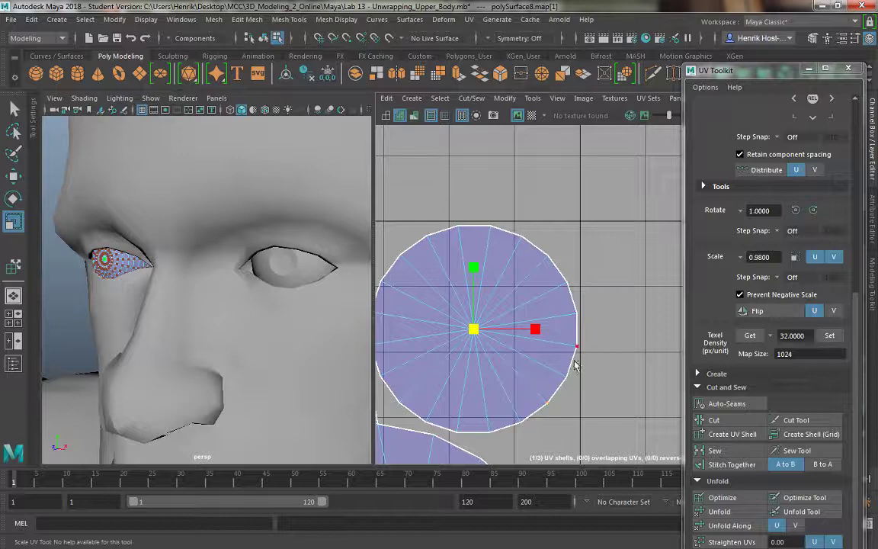
scroll(526, 335, down, 5)
scroll(547, 425, down, 5)
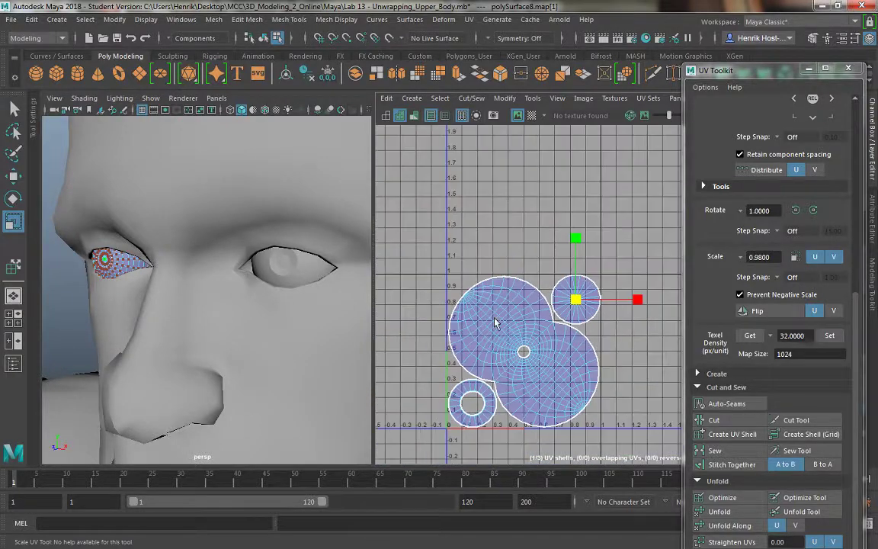
- Return to object mode, deselect the eyeball, and show textured display to examine the checker pattern over the whole character
right_drag(272, 184, 329, 144)
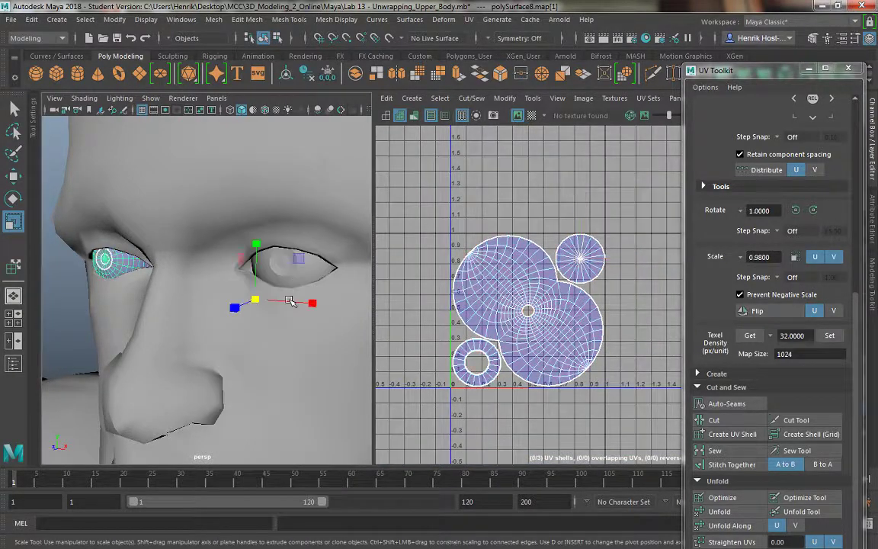
alt+right_drag(294, 302, 242, 183)
click(272, 284)
alt+drag(273, 285, 410, 286)
key(6)
alt+right_drag(327, 284, 226, 283)
alt+drag(225, 282, 304, 323)
alt+right_drag(305, 323, 226, 269)
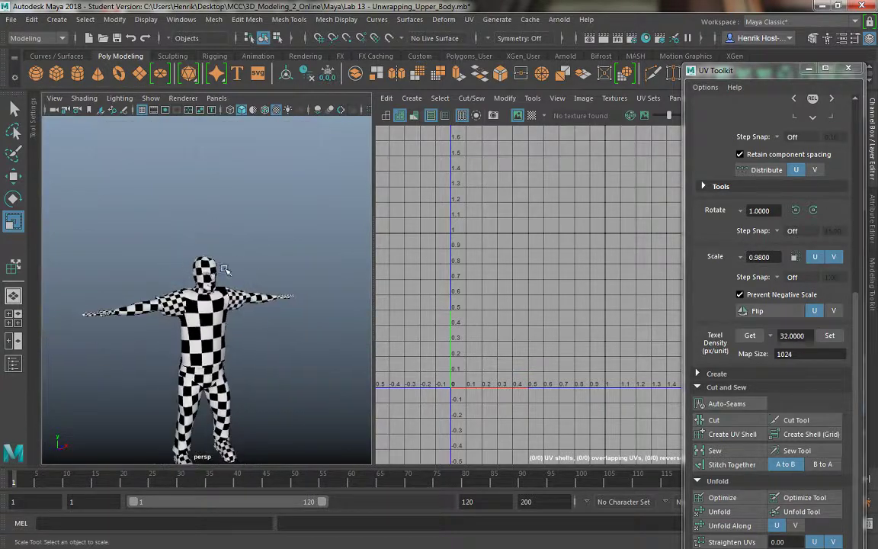
alt+drag(225, 297, 225, 274)
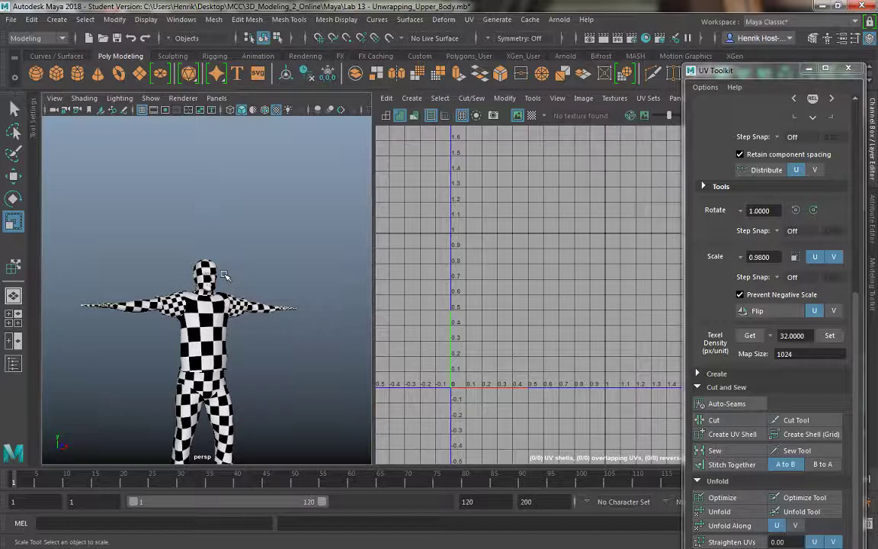
alt+drag(236, 276, 215, 179)
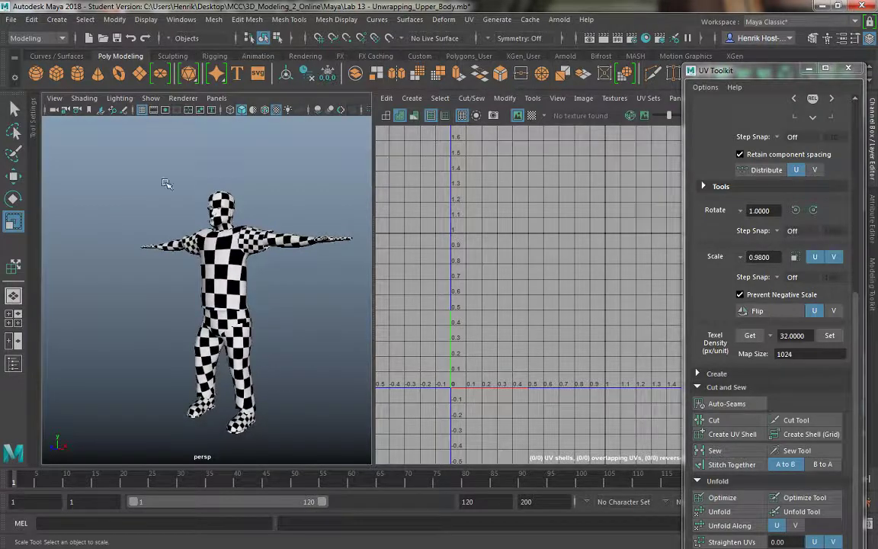